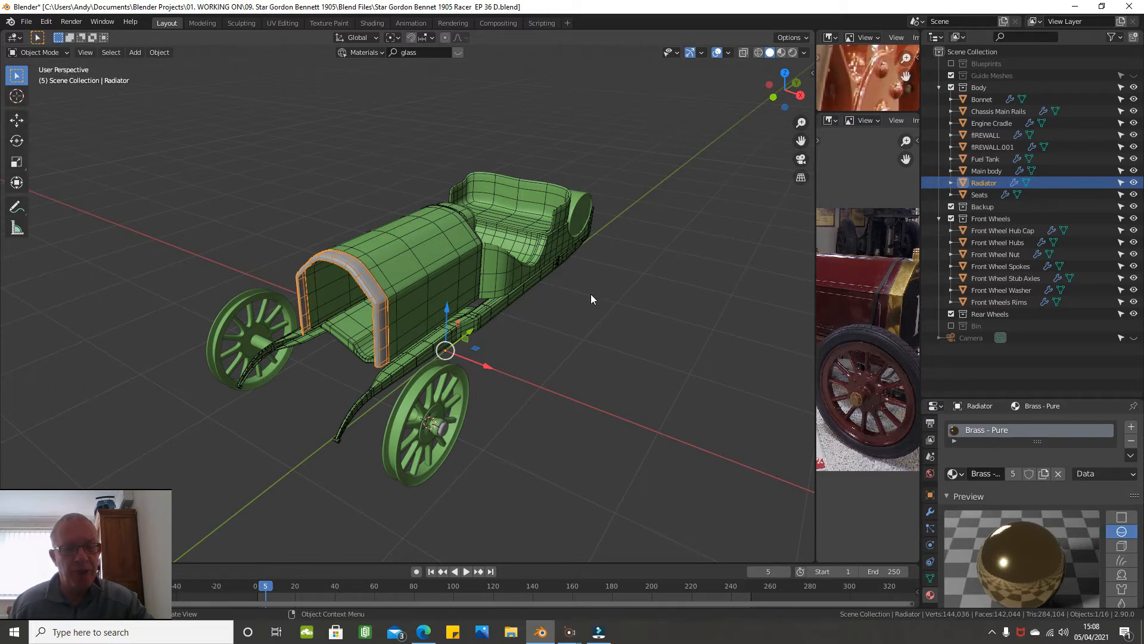
Select all the front wheel parts together in a wireframe top view
{"action": "left_click", "coordinate": [584, 323]}
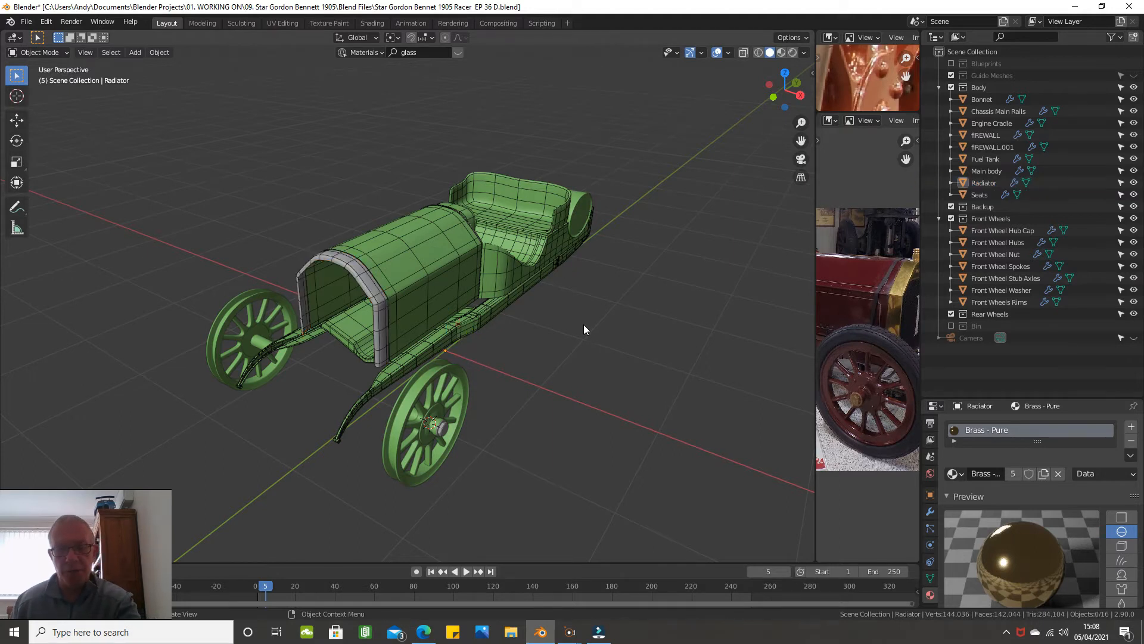
{"action": "key", "text": "KP_7"}
{"action": "scroll", "coordinate": [502, 318], "scroll_direction": "up", "scroll_amount": 3}
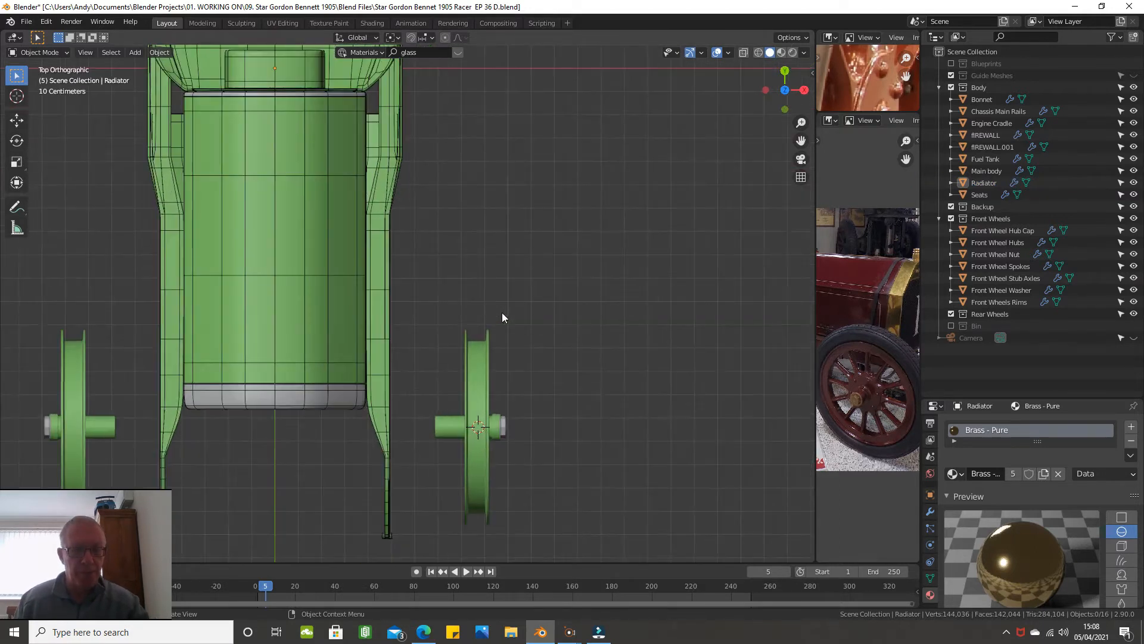
{"action": "key", "text": "z"}
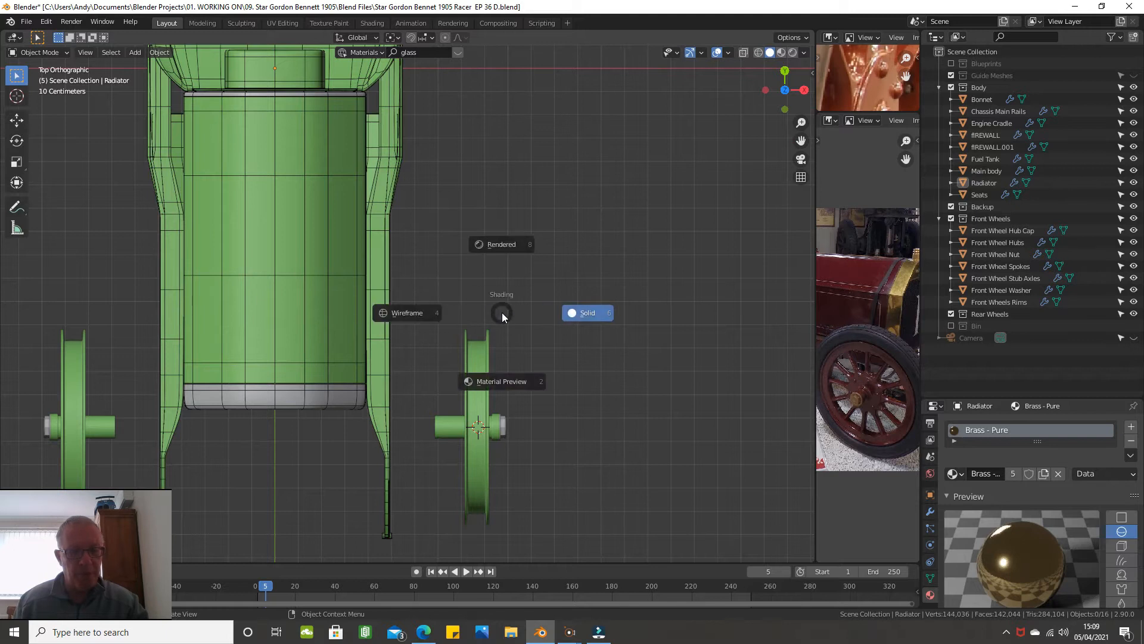
{"action": "left_click", "coordinate": [415, 320]}
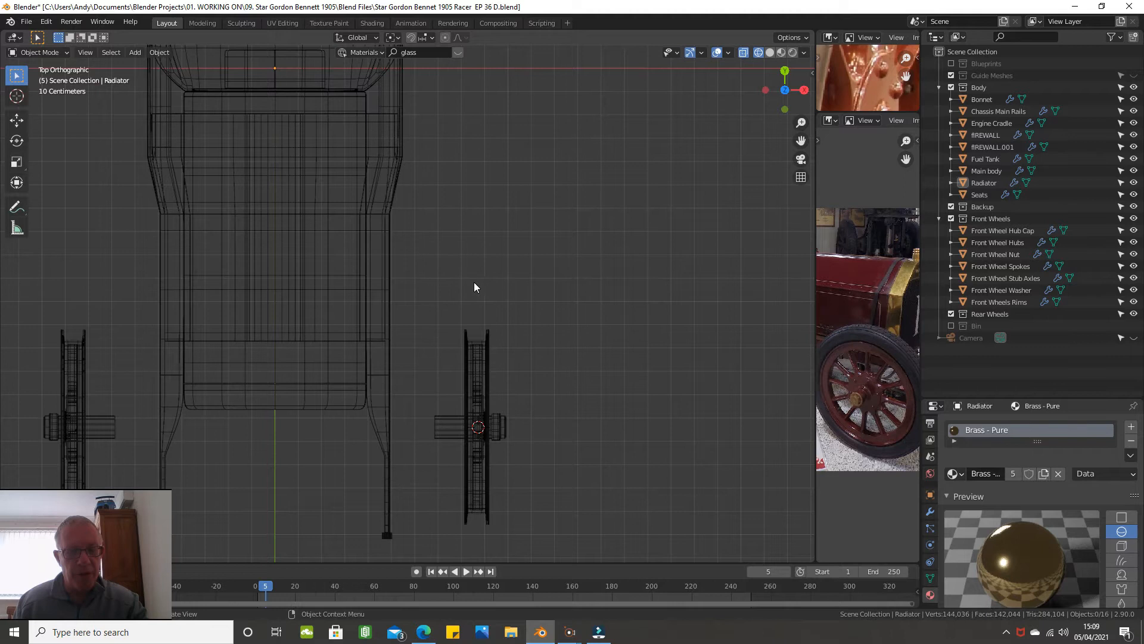
{"action": "left_click_drag", "start_coordinate": [433, 285], "coordinate": [527, 555]}
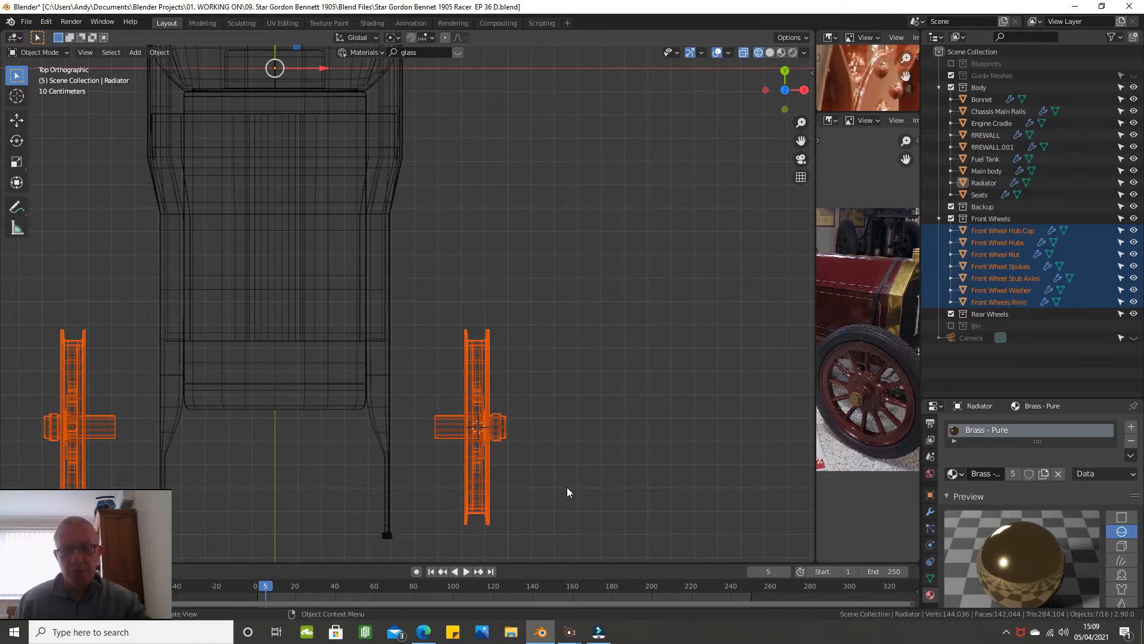
Show the Blueprints collection behind the car in the right side view
{"action": "key", "text": "KP_3"}
{"action": "scroll", "coordinate": [567, 487], "scroll_direction": "down", "scroll_amount": 4}
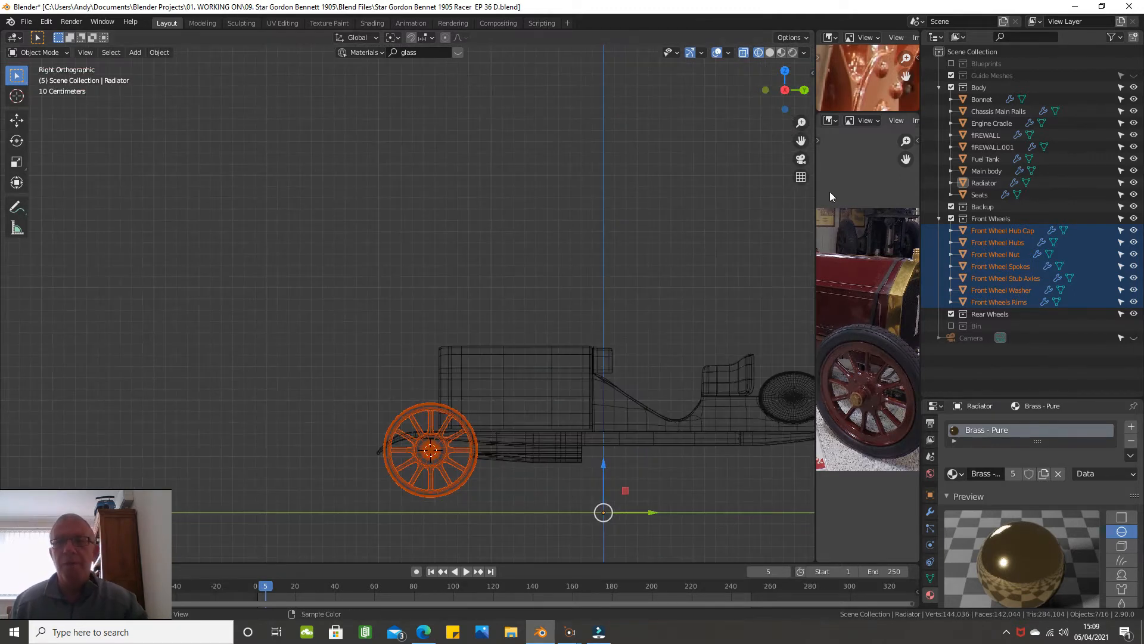
{"action": "left_click", "coordinate": [951, 63]}
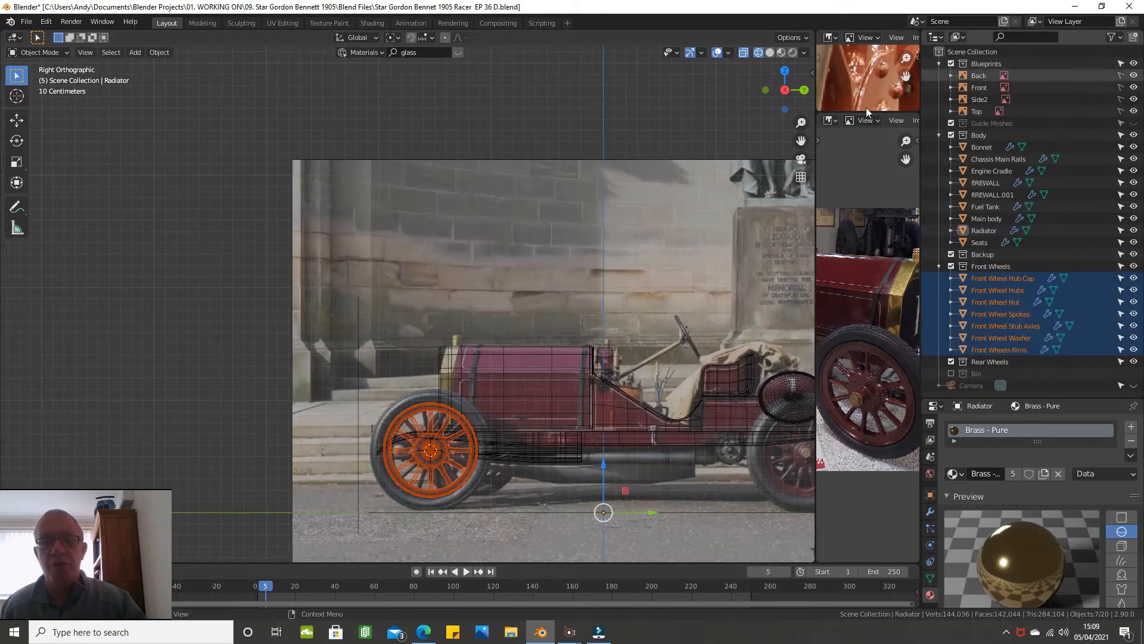
{"action": "middle_click_drag", "start_coordinate": [572, 282], "coordinate": [480, 239], "text": "shift"}
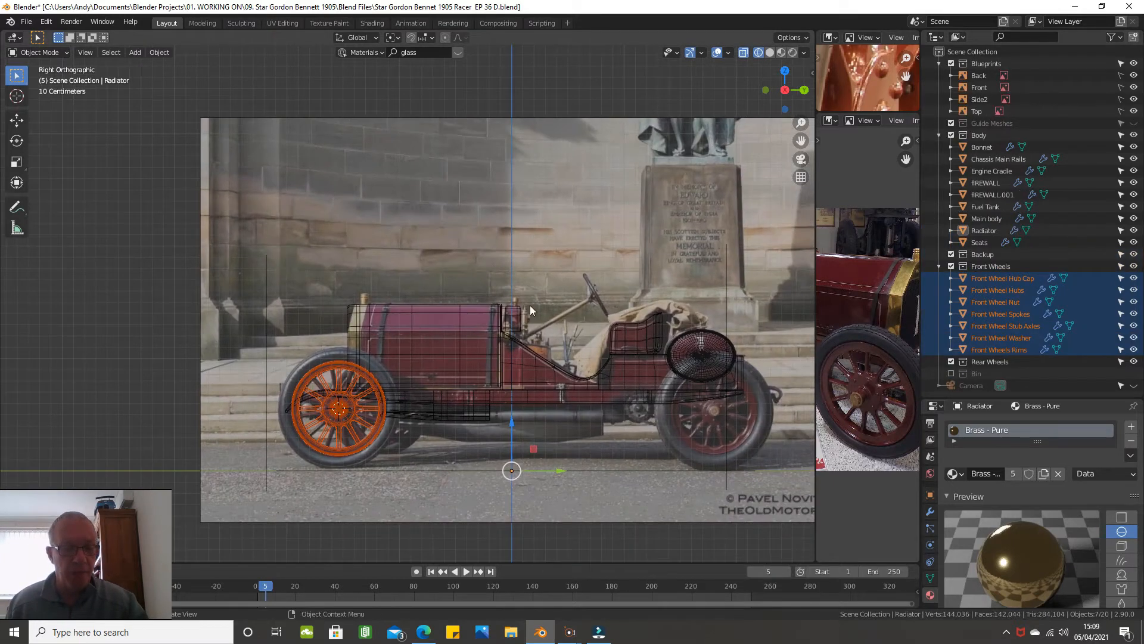
Duplicate the selected front wheel parts along the Y axis to the rear wheel in the side blueprint
{"action": "key", "text": "shift+d"}
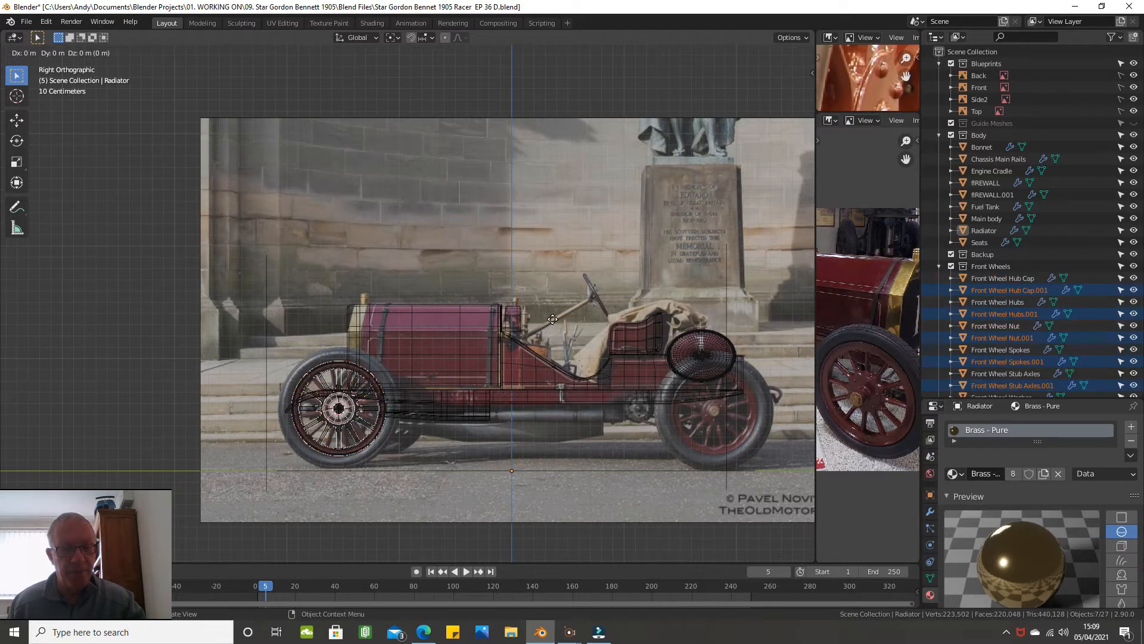
{"action": "key", "text": "y"}
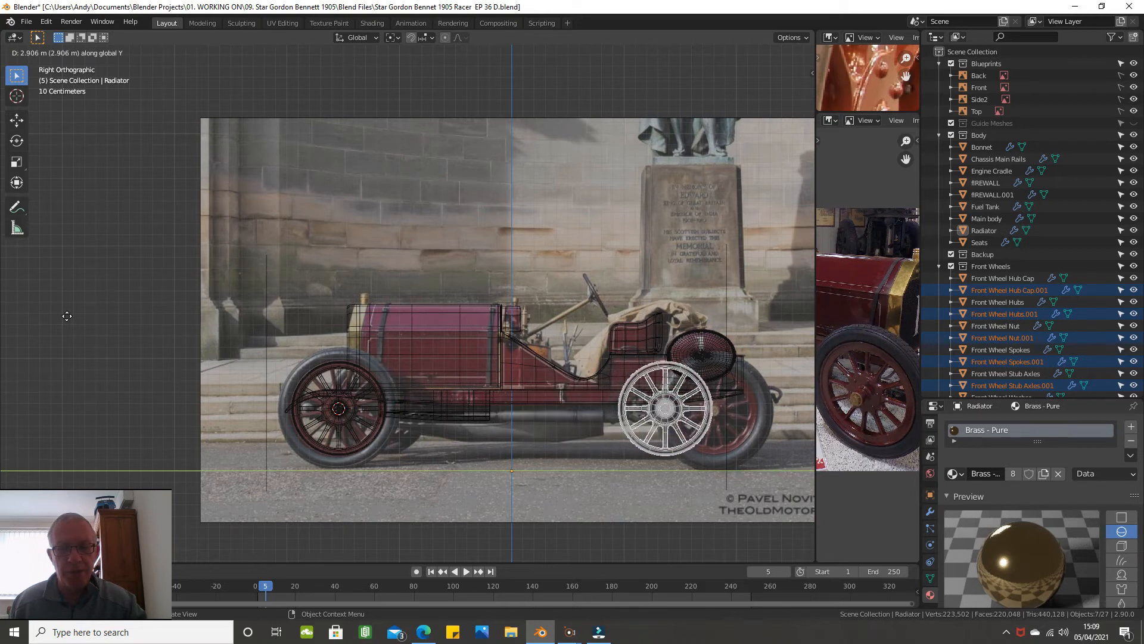
{"action": "left_click", "coordinate": [110, 316]}
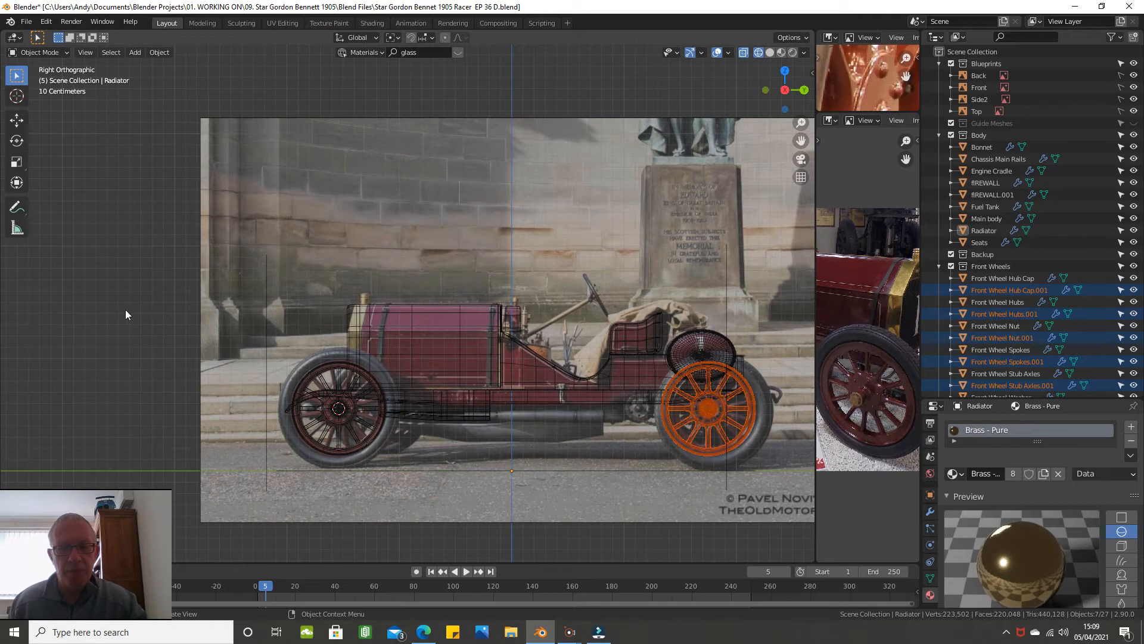
Move the duplicated wheel parts about 0.035 m along Y to align them with the blueprint's rear wheel
{"action": "scroll", "coordinate": [143, 312], "scroll_direction": "up", "scroll_amount": 4}
{"action": "middle_click_drag", "start_coordinate": [145, 308], "coordinate": [417, 212], "text": "shift"}
{"action": "scroll", "coordinate": [711, 316], "scroll_direction": "up", "scroll_amount": 5}
{"action": "middle_click_drag", "start_coordinate": [663, 341], "coordinate": [680, 158], "text": "shift"}
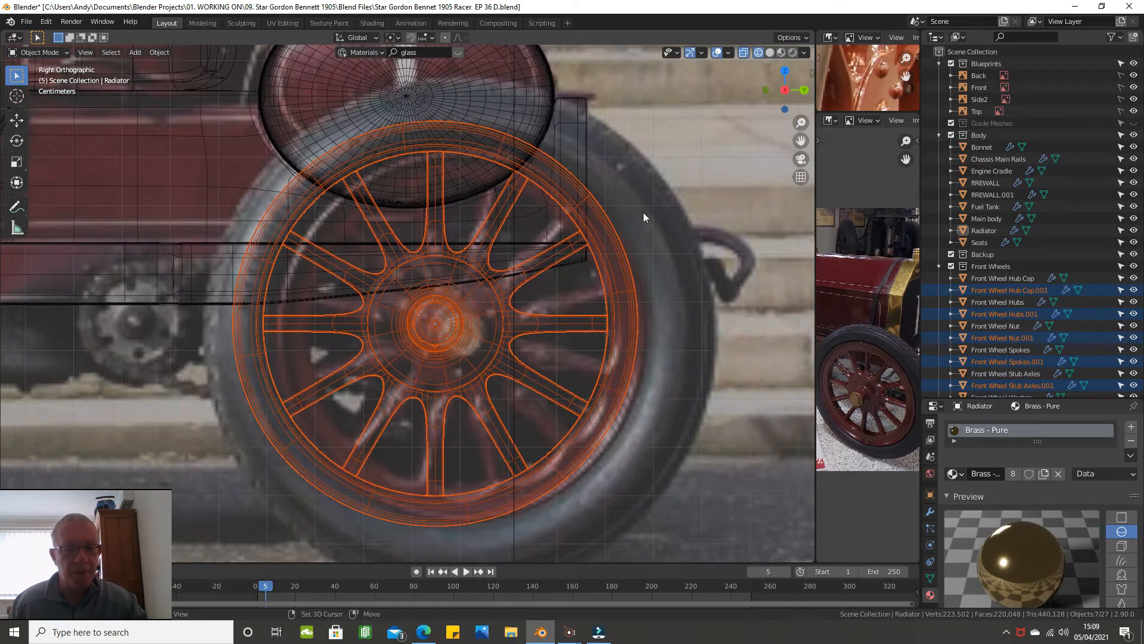
{"action": "middle_click_drag", "start_coordinate": [643, 212], "coordinate": [652, 214], "text": "shift"}
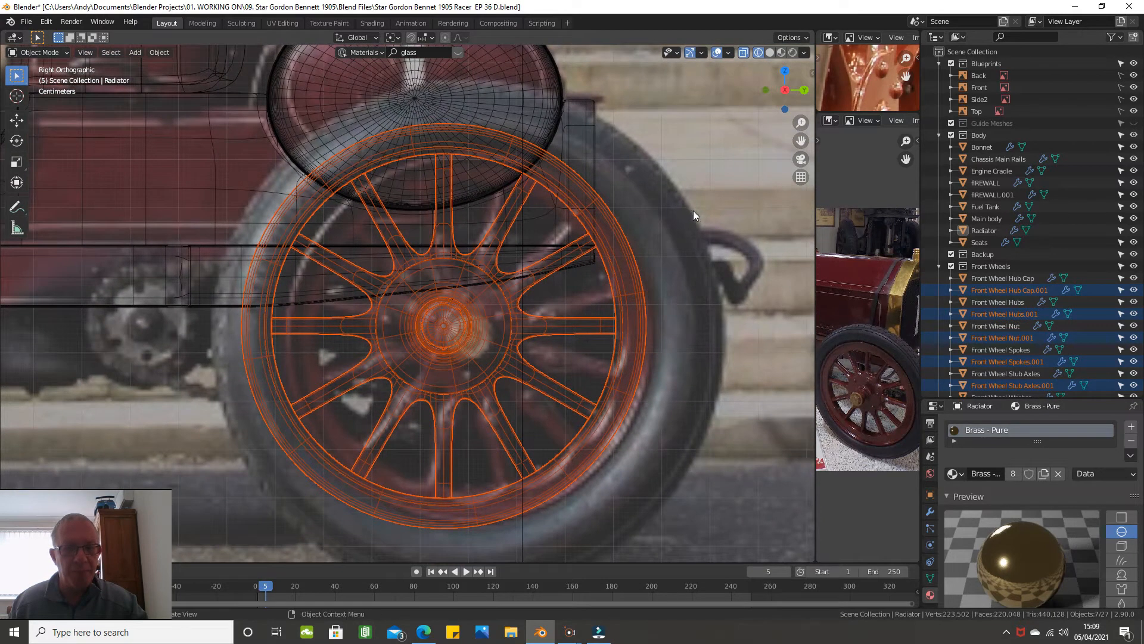
{"action": "key", "text": "g"}
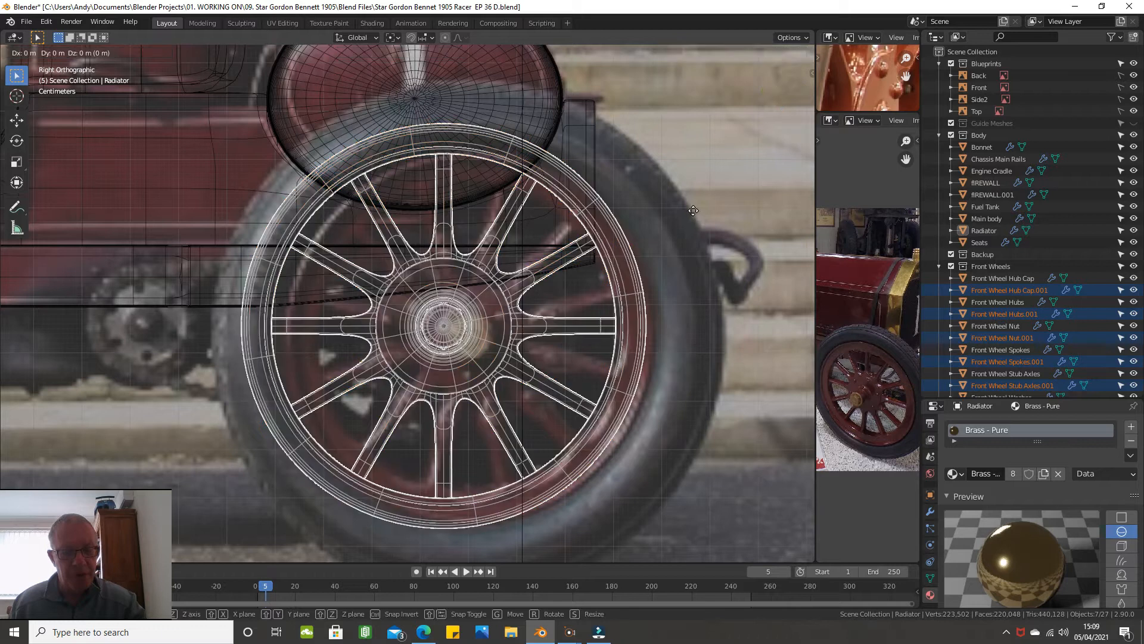
{"action": "key", "text": "y"}
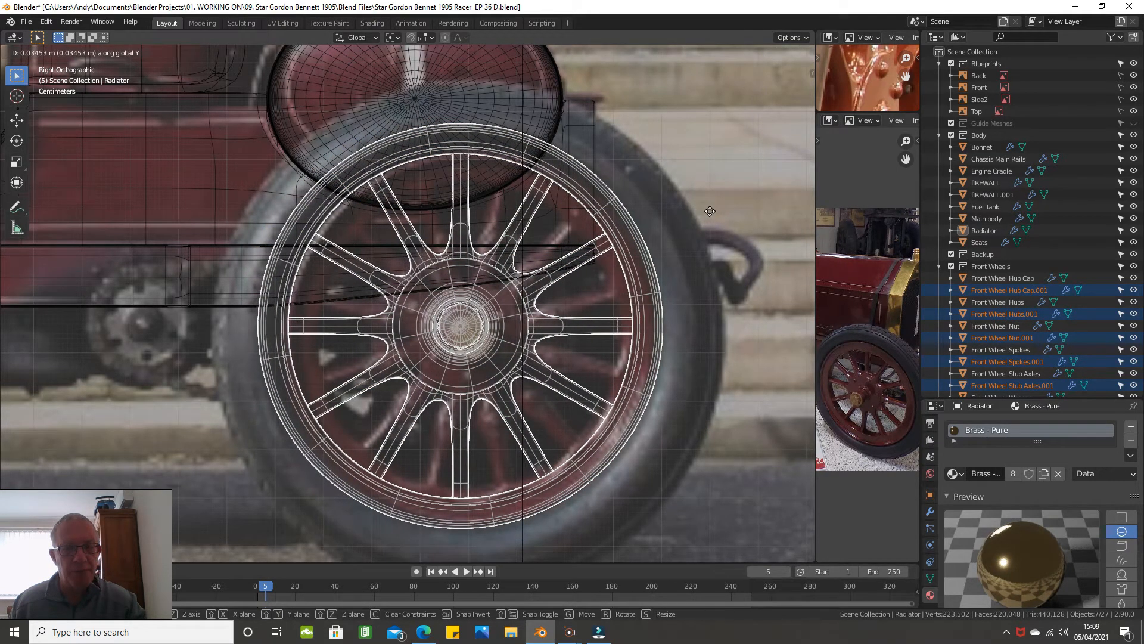
{"action": "left_click", "coordinate": [709, 211]}
Deselect the duplicated wheel parts and return the viewport to solid shading
{"action": "scroll", "coordinate": [689, 194], "scroll_direction": "down", "scroll_amount": 2}
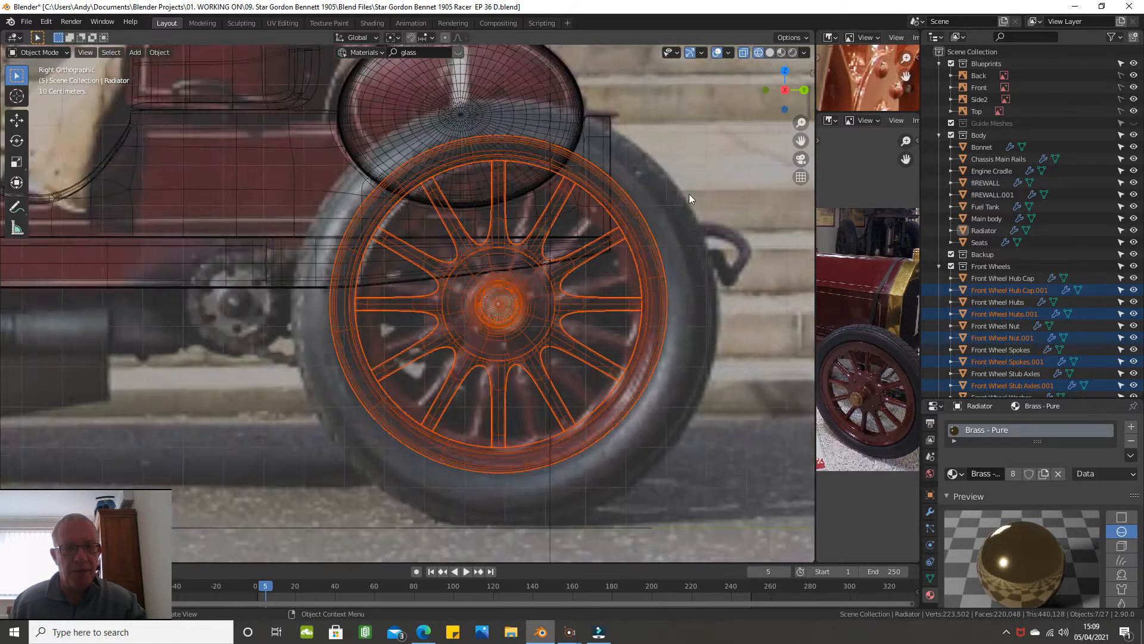
{"action": "scroll", "coordinate": [673, 205], "scroll_direction": "down", "scroll_amount": 5}
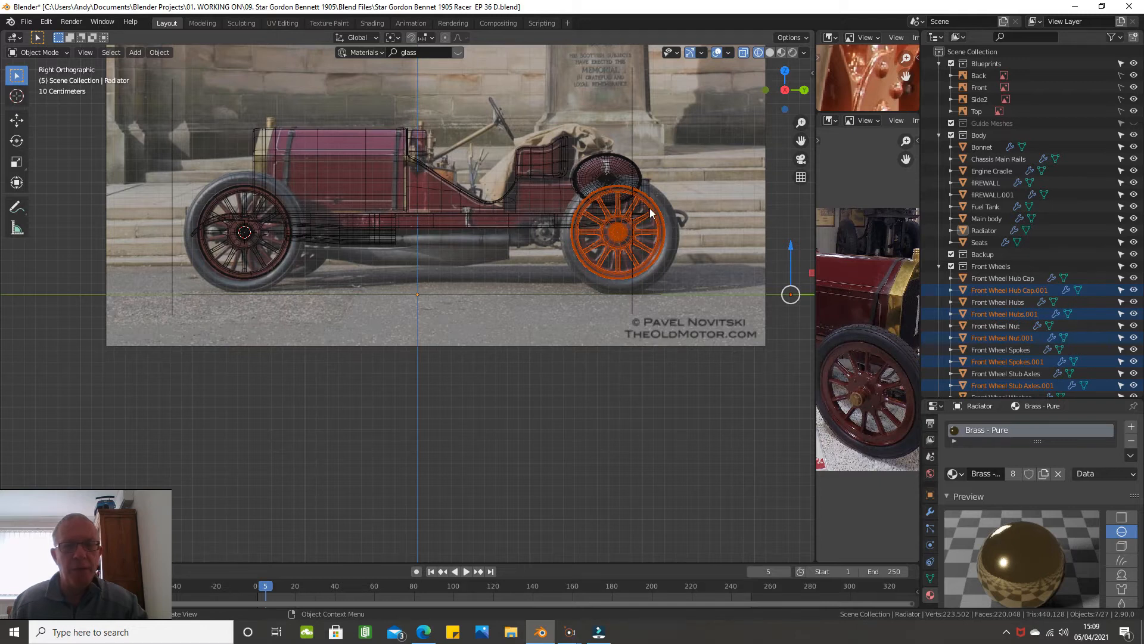
{"action": "scroll", "coordinate": [663, 202], "scroll_direction": "up", "scroll_amount": 7}
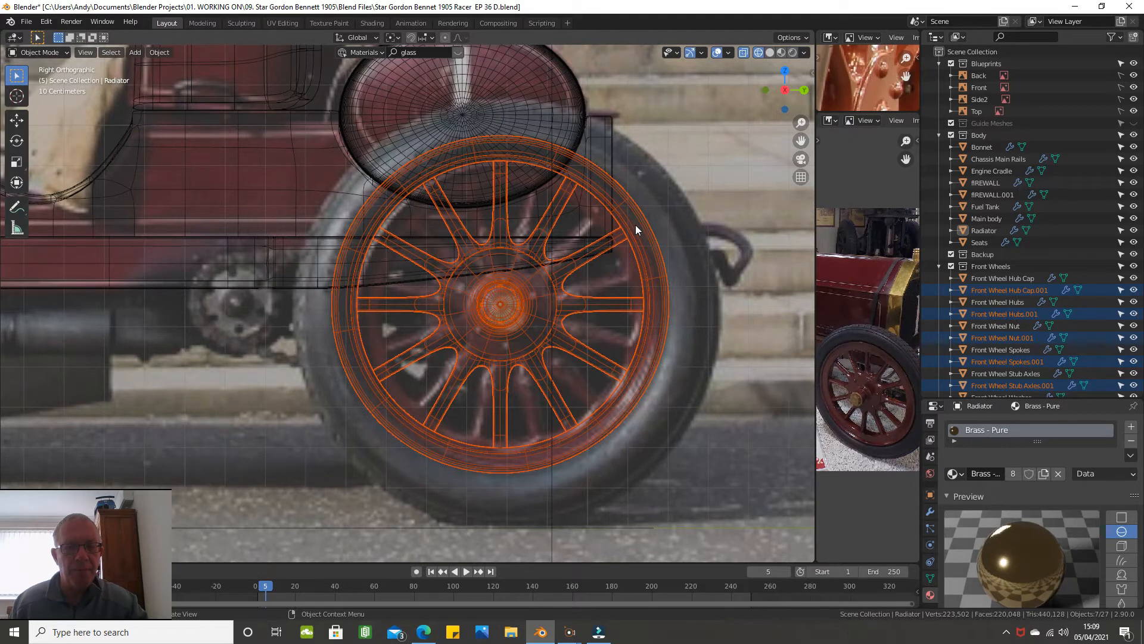
{"action": "left_click", "coordinate": [634, 225]}
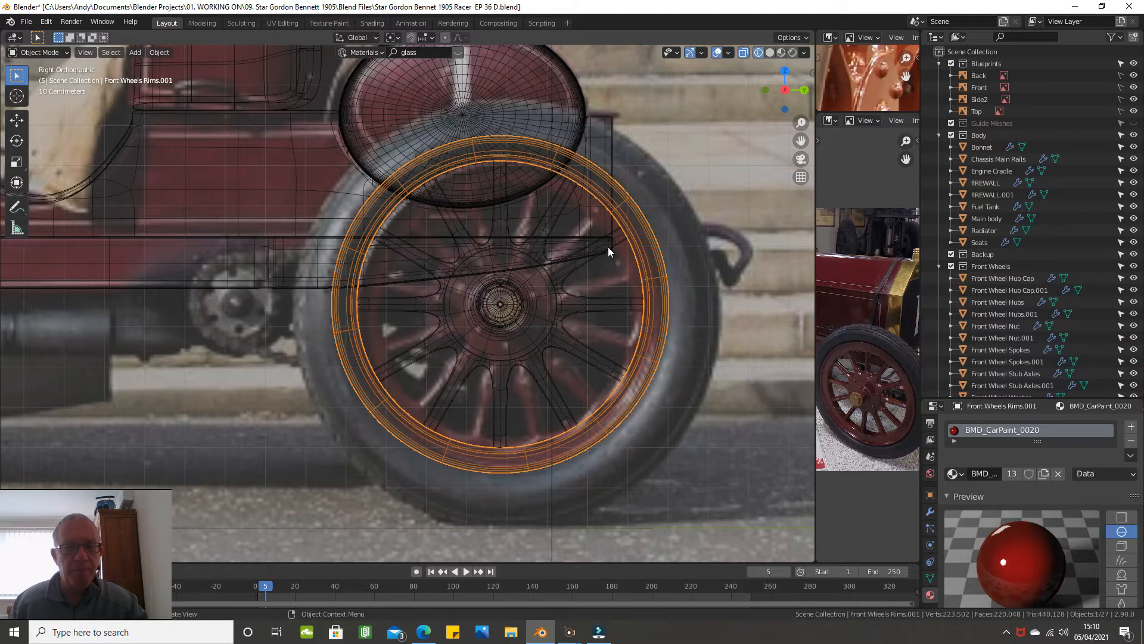
{"action": "left_click", "coordinate": [727, 194]}
{"action": "key", "text": "z"}
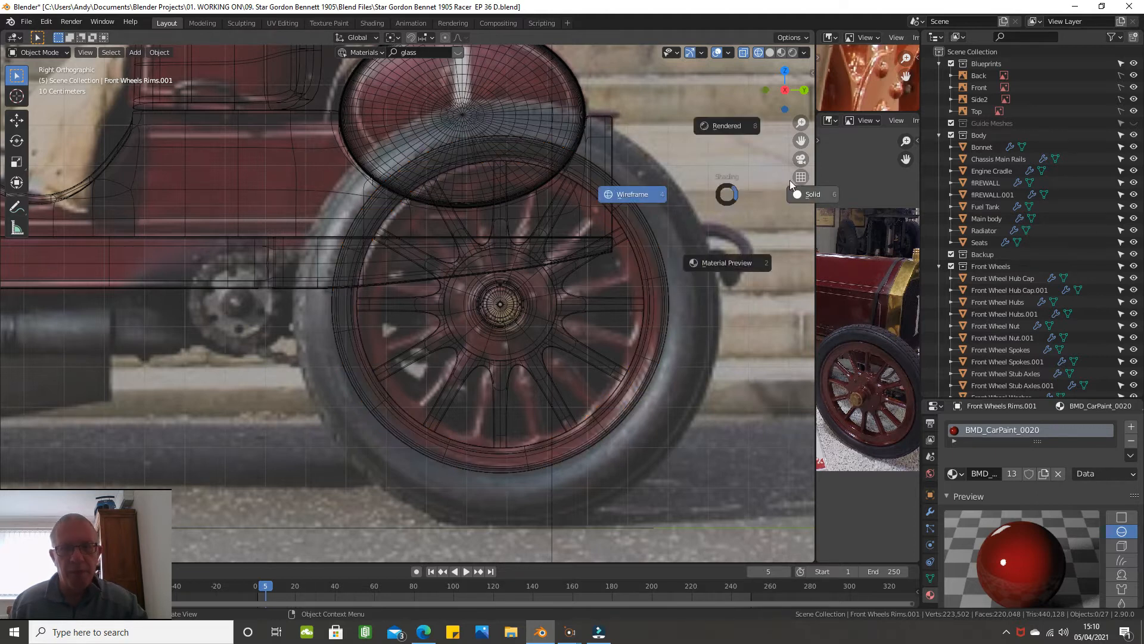
{"action": "left_click", "coordinate": [811, 194]}
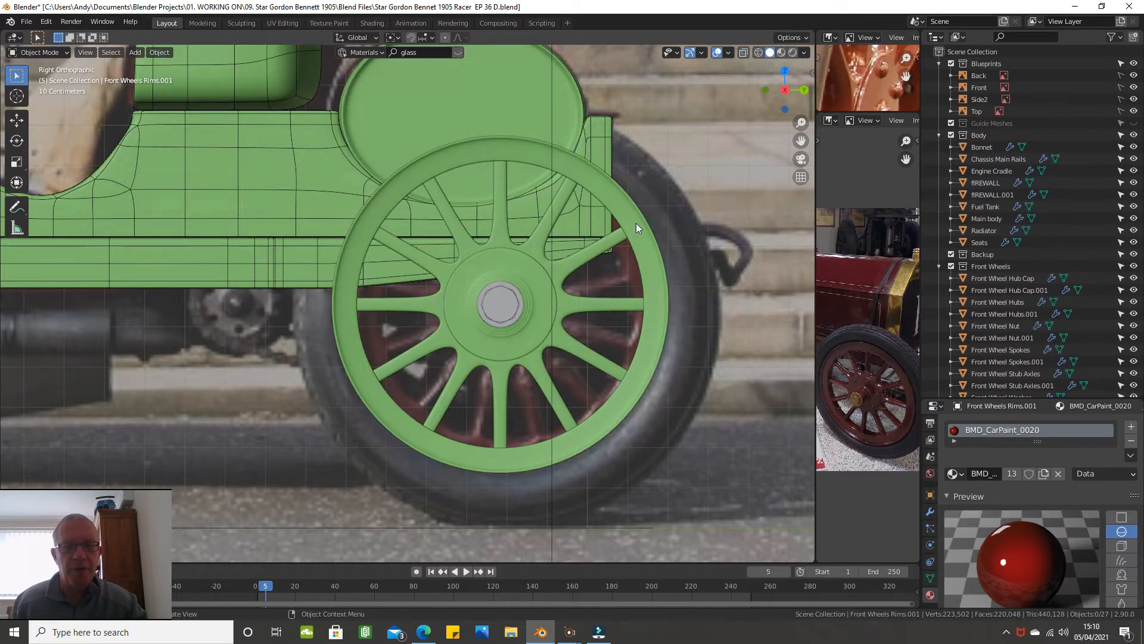
Examine the placement of the new rear wheels on the car from the side and the front
{"action": "scroll", "coordinate": [635, 223], "scroll_direction": "down", "scroll_amount": 4}
{"action": "middle_click_drag", "start_coordinate": [574, 230], "coordinate": [454, 233]}
{"action": "scroll", "coordinate": [533, 267], "scroll_direction": "down", "scroll_amount": 3}
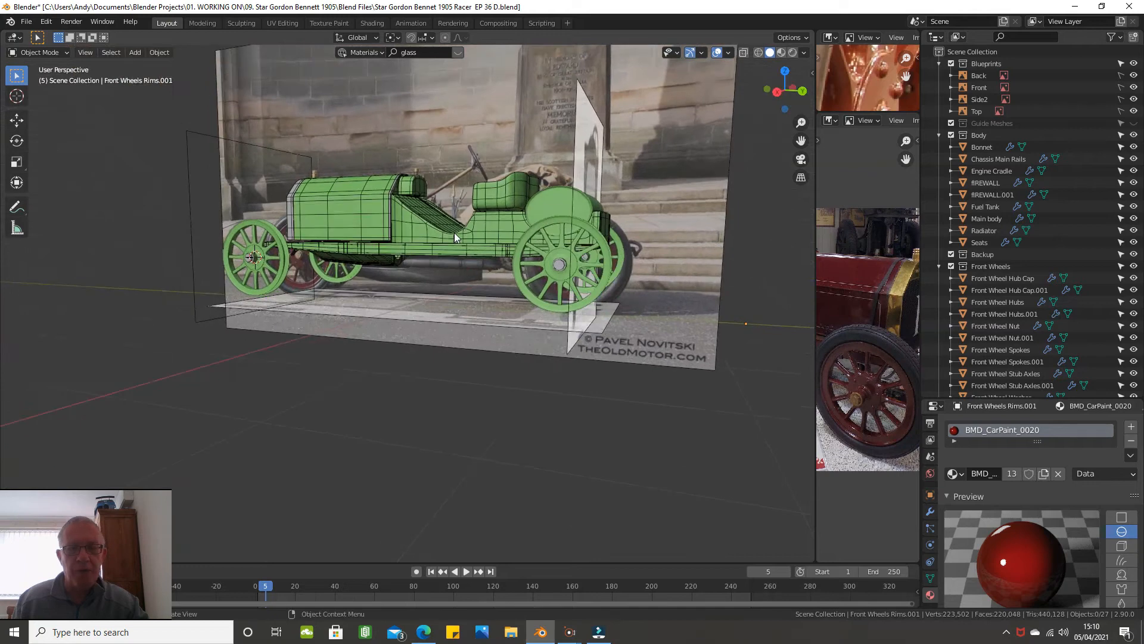
{"action": "scroll", "coordinate": [517, 248], "scroll_direction": "up", "scroll_amount": 3}
{"action": "middle_click_drag", "start_coordinate": [517, 249], "coordinate": [560, 271]}
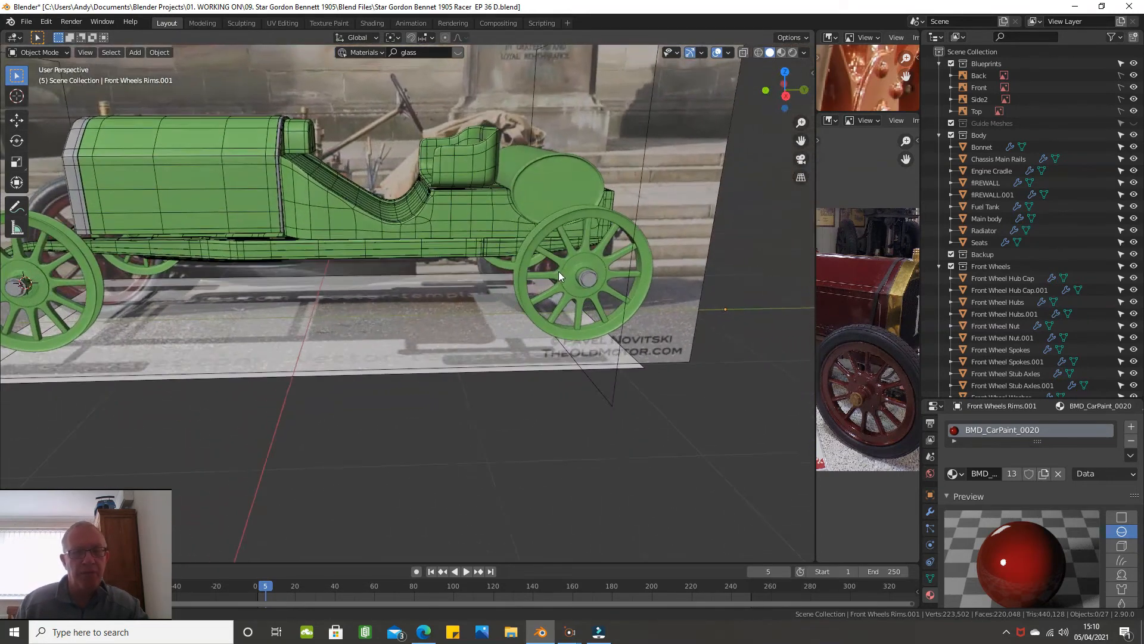
{"action": "scroll", "coordinate": [538, 277], "scroll_direction": "down", "scroll_amount": 2}
{"action": "middle_click_drag", "start_coordinate": [468, 287], "coordinate": [397, 298]}
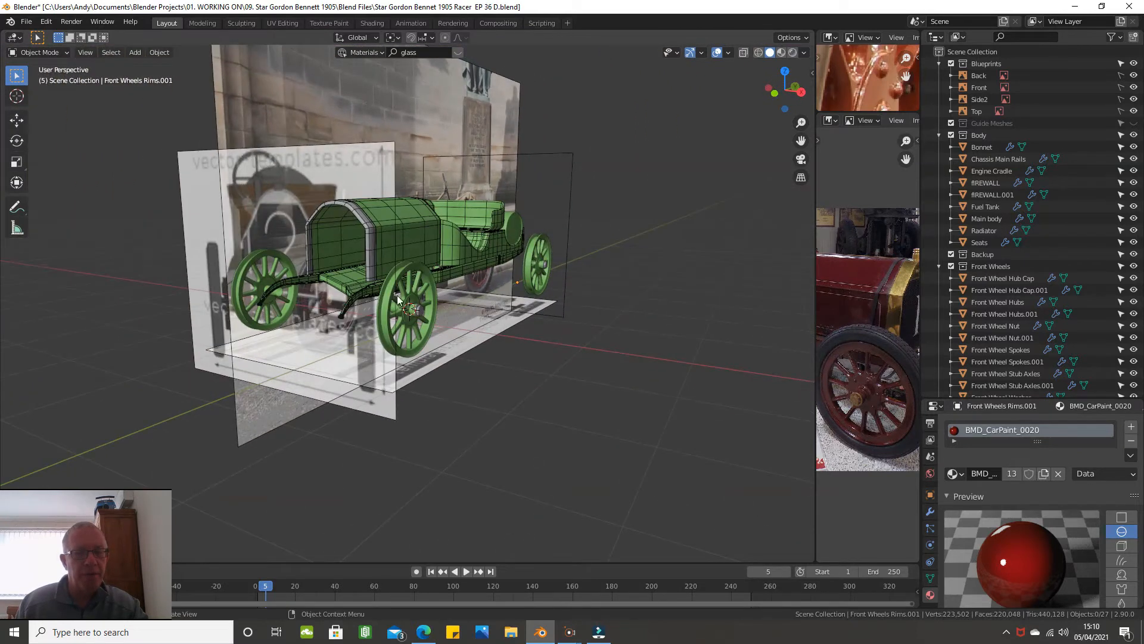
Isolate the radiator and the bonnet in local view and show them from the front
{"action": "left_click", "coordinate": [371, 246]}
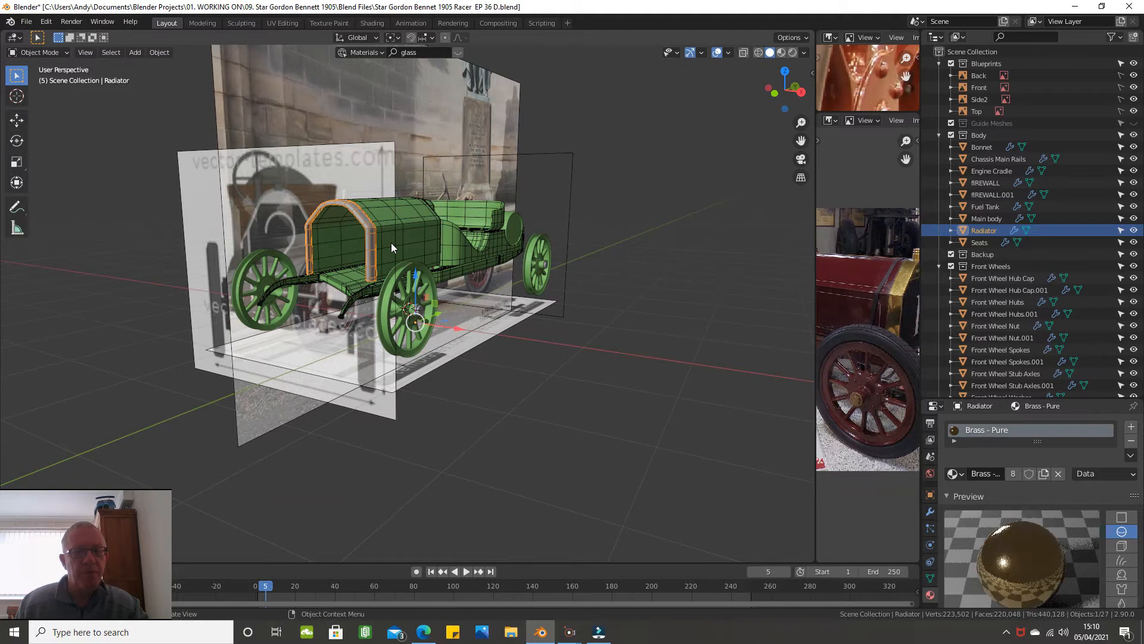
{"action": "scroll", "coordinate": [391, 242], "scroll_direction": "up", "scroll_amount": 3}
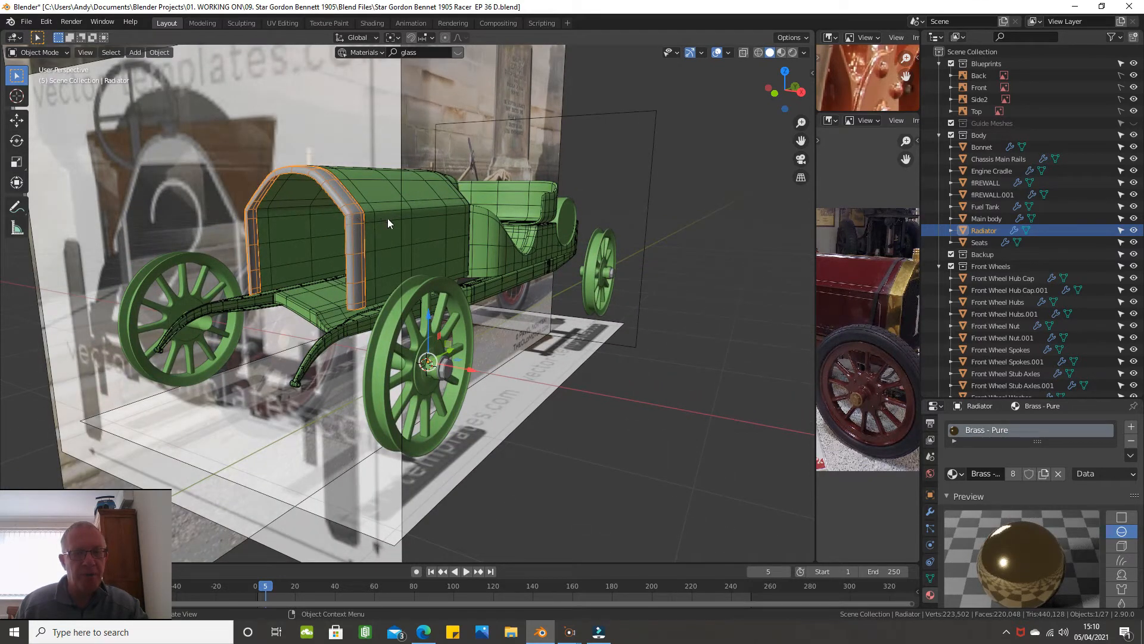
{"action": "mouse_move", "coordinate": [403, 227]}
{"action": "middle_mouse_down"}
{"action": "mouse_move", "coordinate": [353, 241]}
{"action": "mouse_move", "coordinate": [399, 232]}
{"action": "middle_mouse_up"}
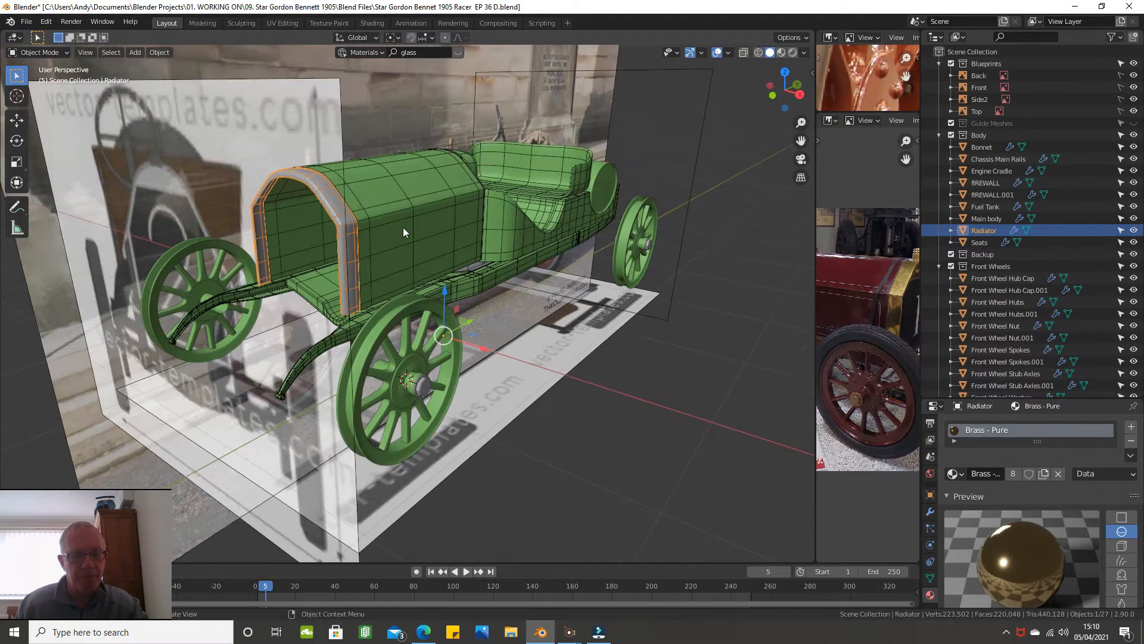
{"action": "left_click", "coordinate": [409, 228], "text": "shift"}
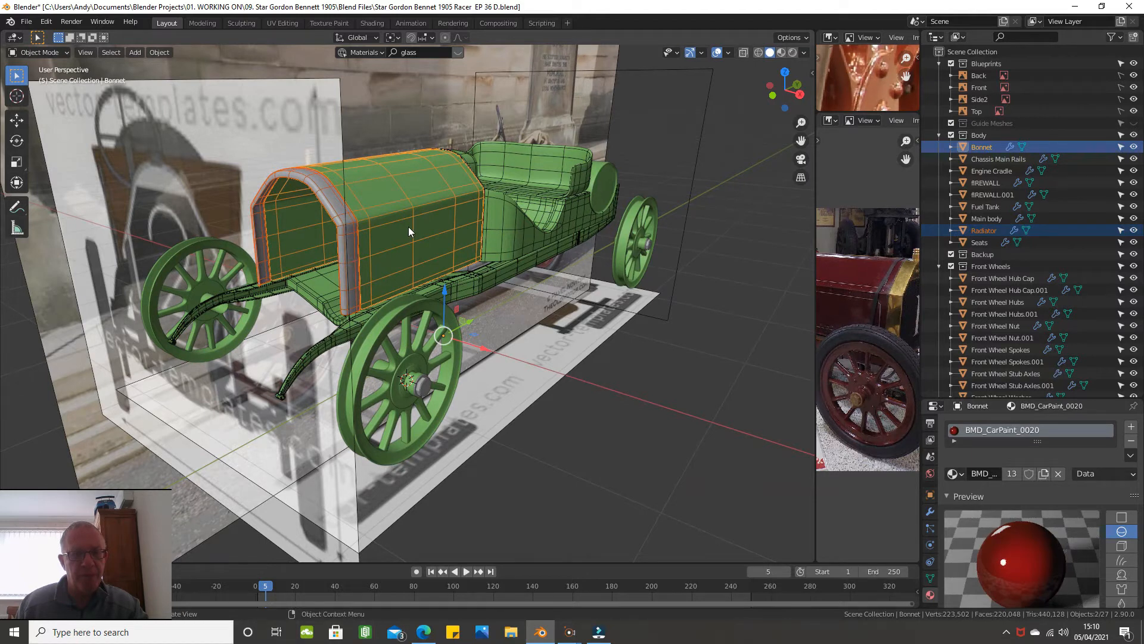
{"action": "left_click", "coordinate": [408, 227]}
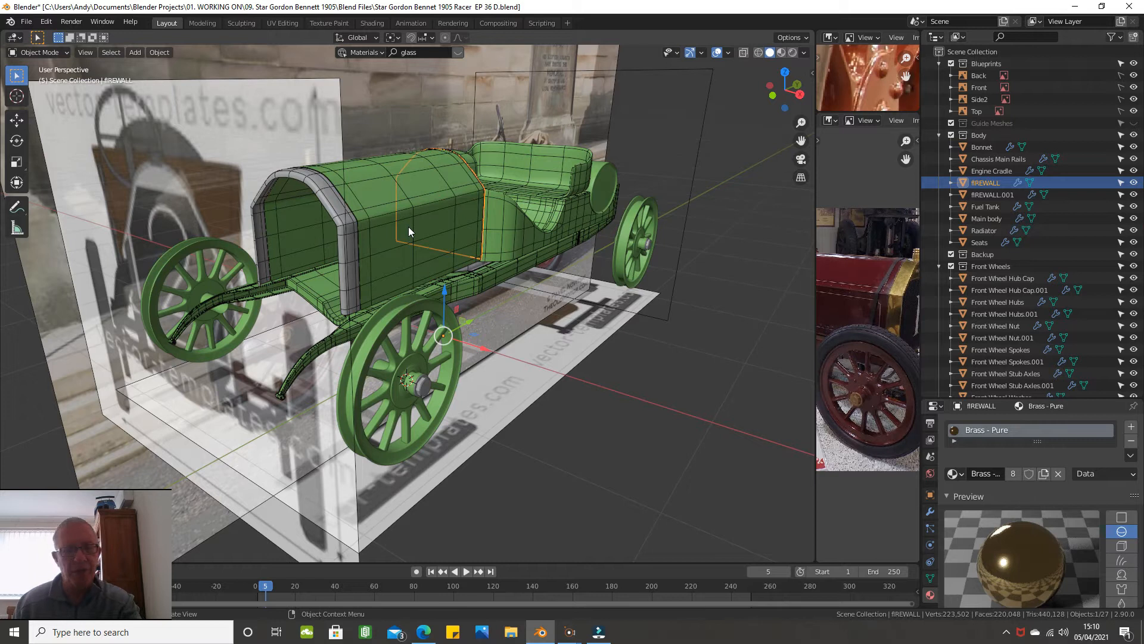
{"action": "left_click", "coordinate": [354, 236]}
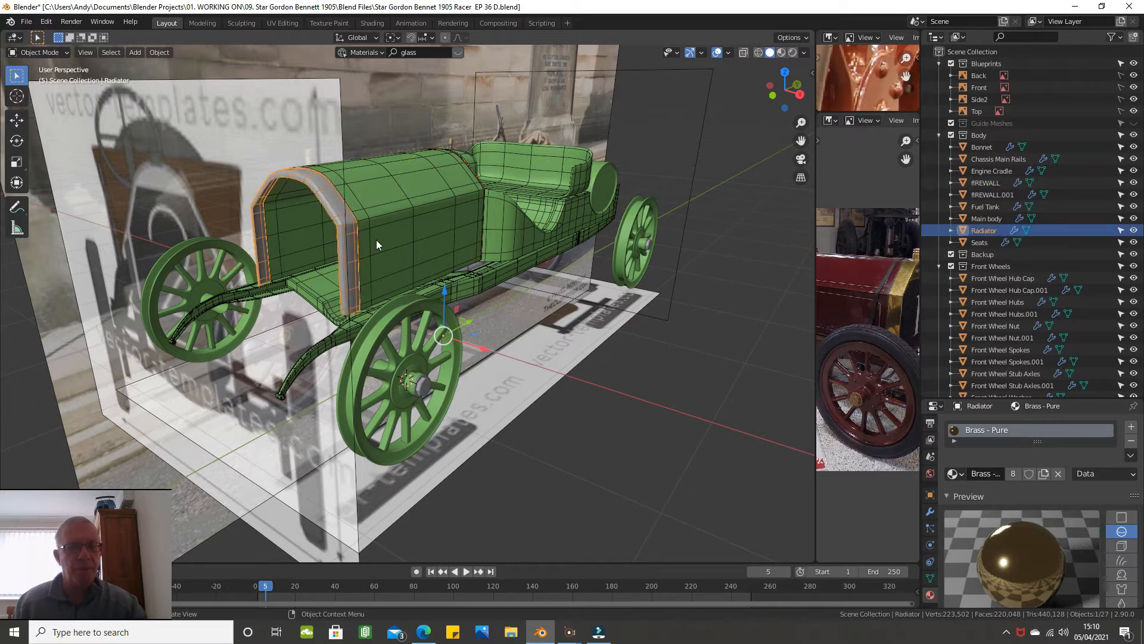
{"action": "left_click", "coordinate": [396, 237], "text": "shift"}
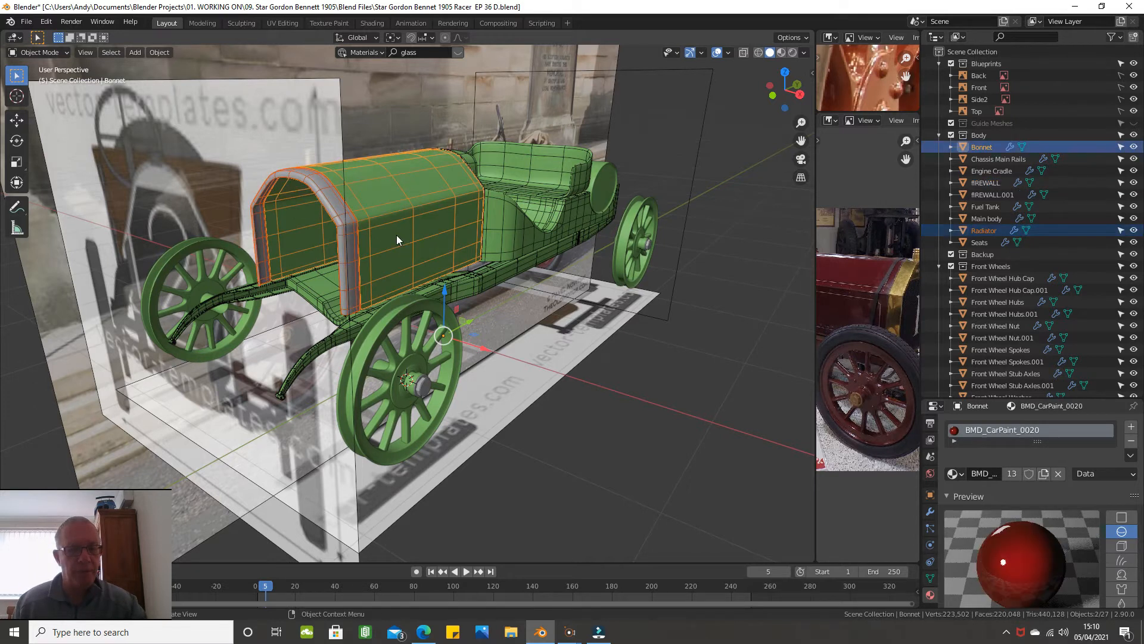
{"action": "key", "text": "KP_Divide"}
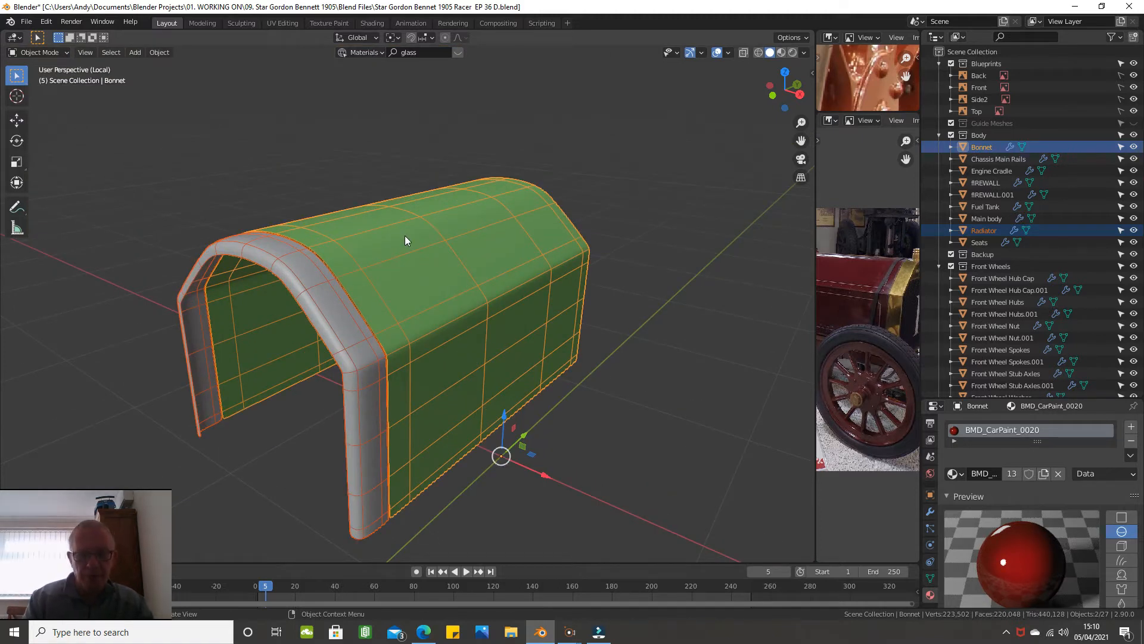
{"action": "key", "text": "KP_1"}
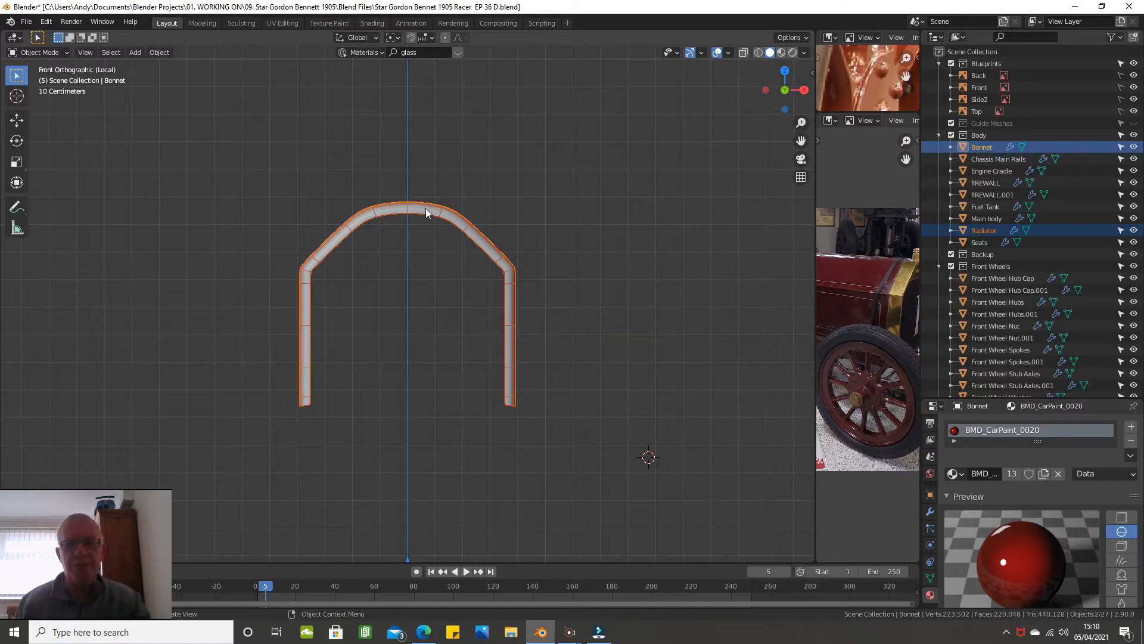
{"action": "scroll", "coordinate": [425, 202], "scroll_direction": "up", "scroll_amount": 2}
{"action": "scroll", "coordinate": [394, 202], "scroll_direction": "up", "scroll_amount": 2}
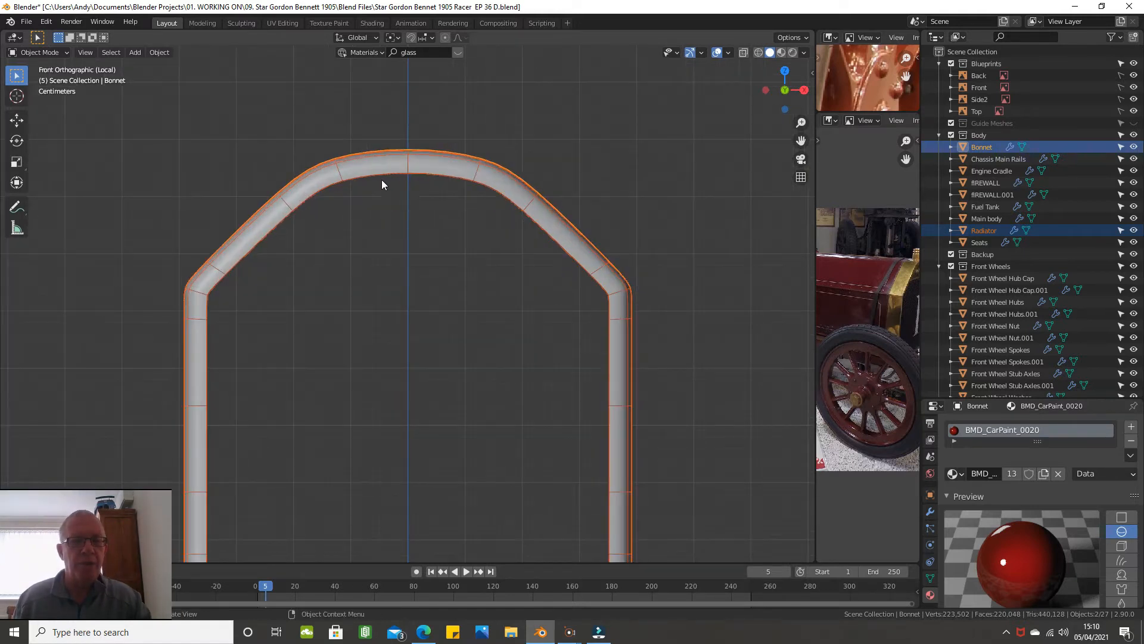
{"action": "scroll", "coordinate": [826, 312], "scroll_direction": "up", "scroll_amount": 1}
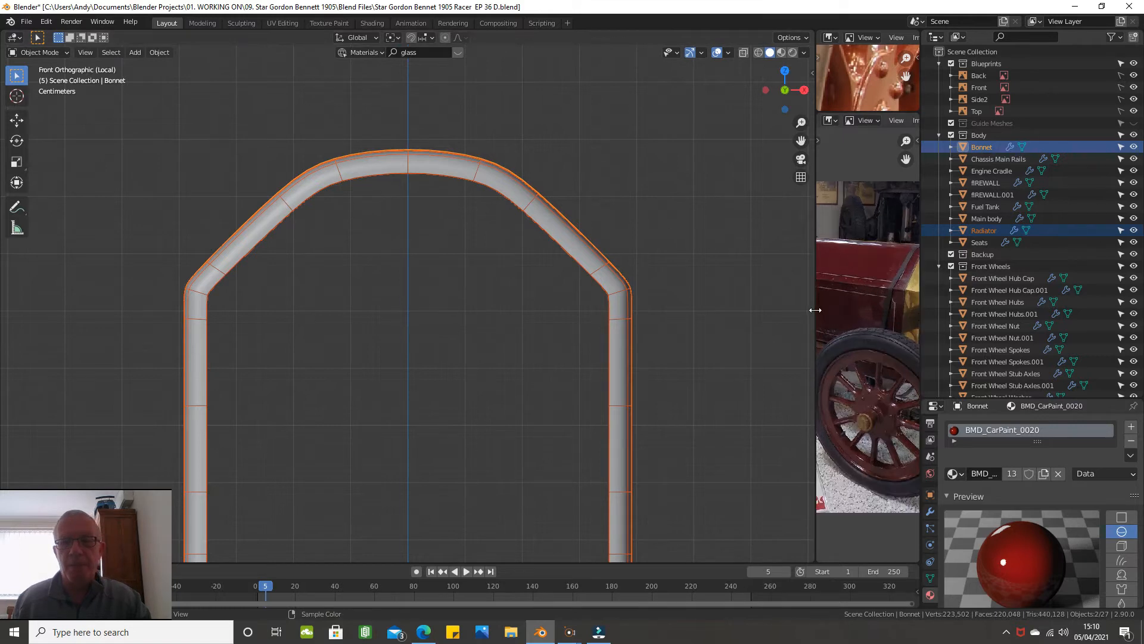
Examine the bonnet and radiator shape in the enlarged sinsheim_153b.jpg reference photo, restoring the wide 3D view at the end
{"action": "left_click_drag", "start_coordinate": [813, 311], "coordinate": [439, 335]}
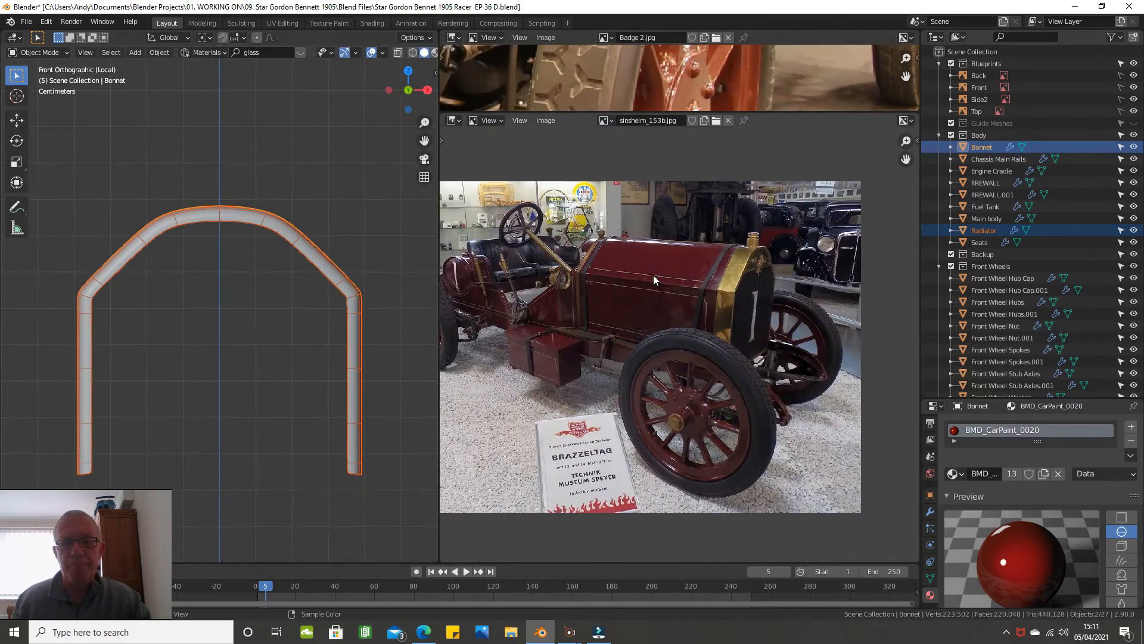
{"action": "scroll", "coordinate": [644, 301], "scroll_direction": "up", "scroll_amount": 3}
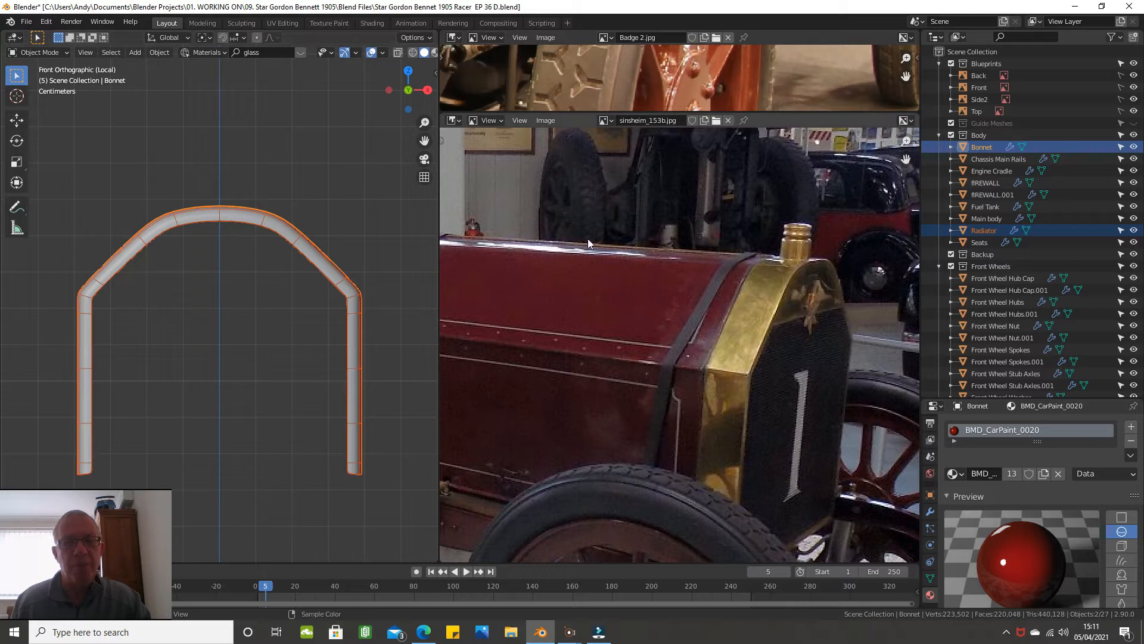
{"action": "scroll", "coordinate": [588, 242], "scroll_direction": "down", "scroll_amount": 1}
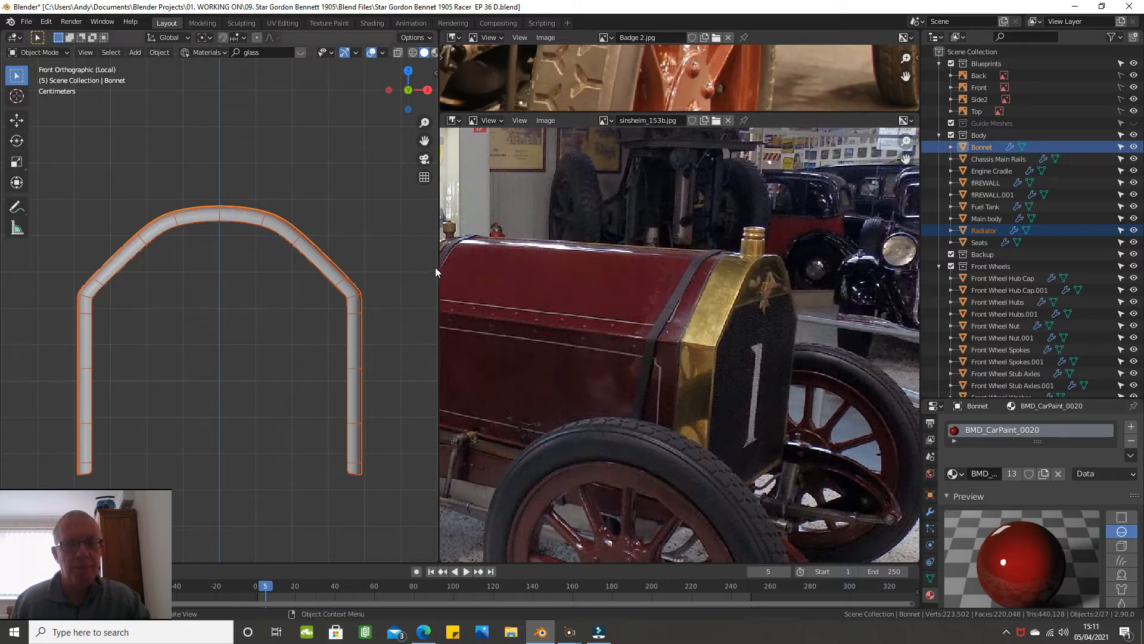
{"action": "left_click_drag", "start_coordinate": [435, 268], "coordinate": [894, 253]}
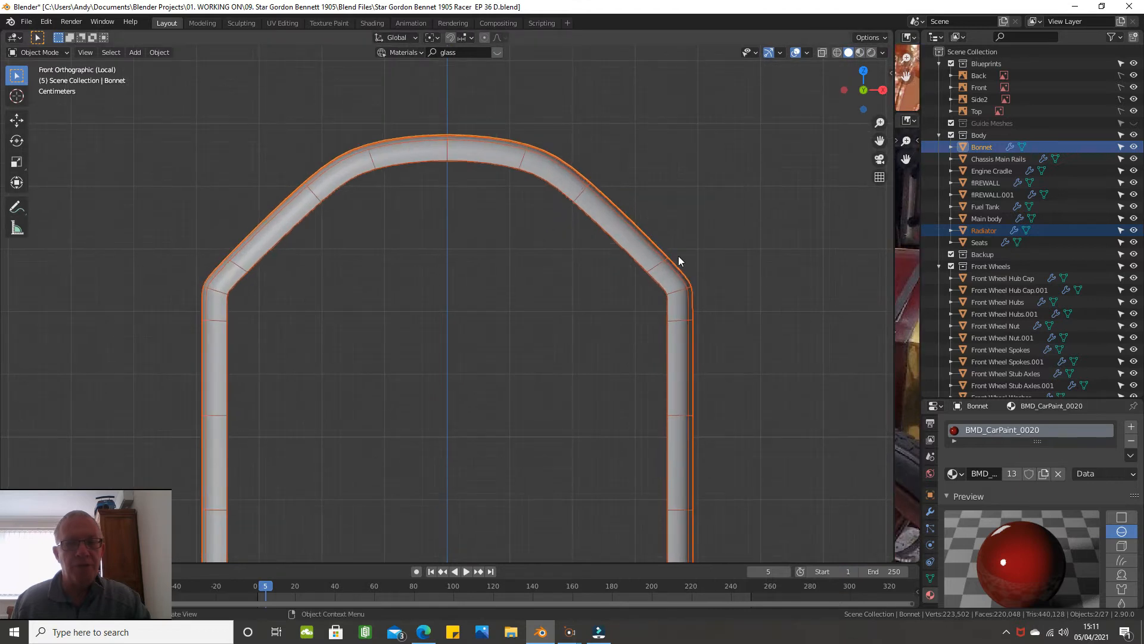
Edit the bonnet and radiator together and select the lengthwise centre-line edge loops of both meshes from above
{"action": "scroll", "coordinate": [628, 247], "scroll_direction": "down", "scroll_amount": 1}
{"action": "scroll", "coordinate": [609, 250], "scroll_direction": "down", "scroll_amount": 2}
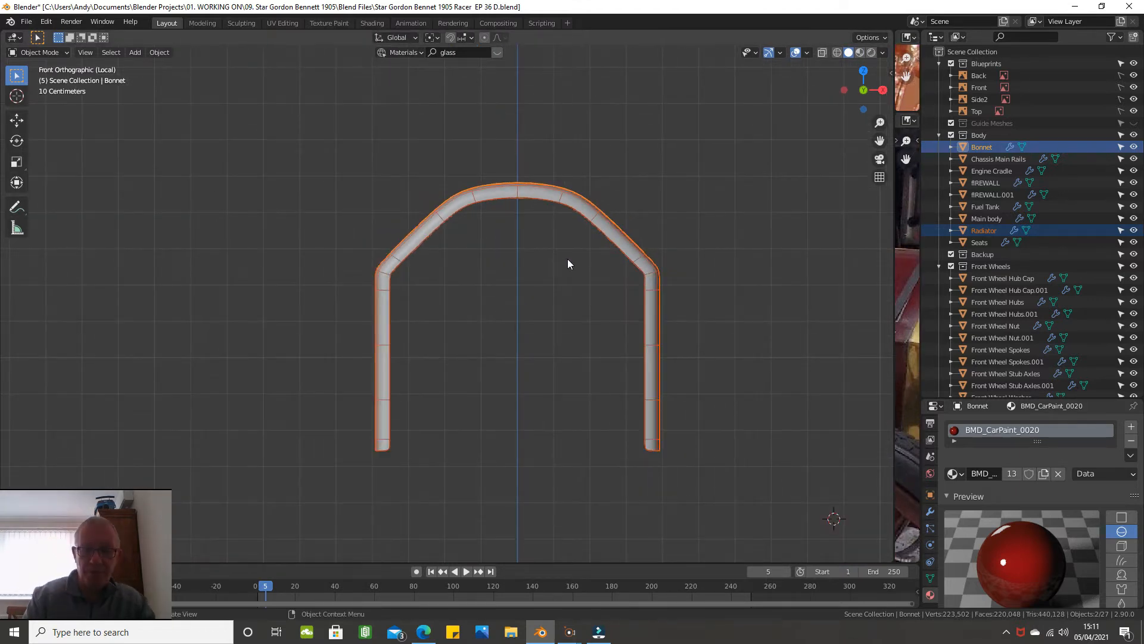
{"action": "key", "text": "KP_7"}
{"action": "scroll", "coordinate": [568, 263], "scroll_direction": "down", "scroll_amount": 1}
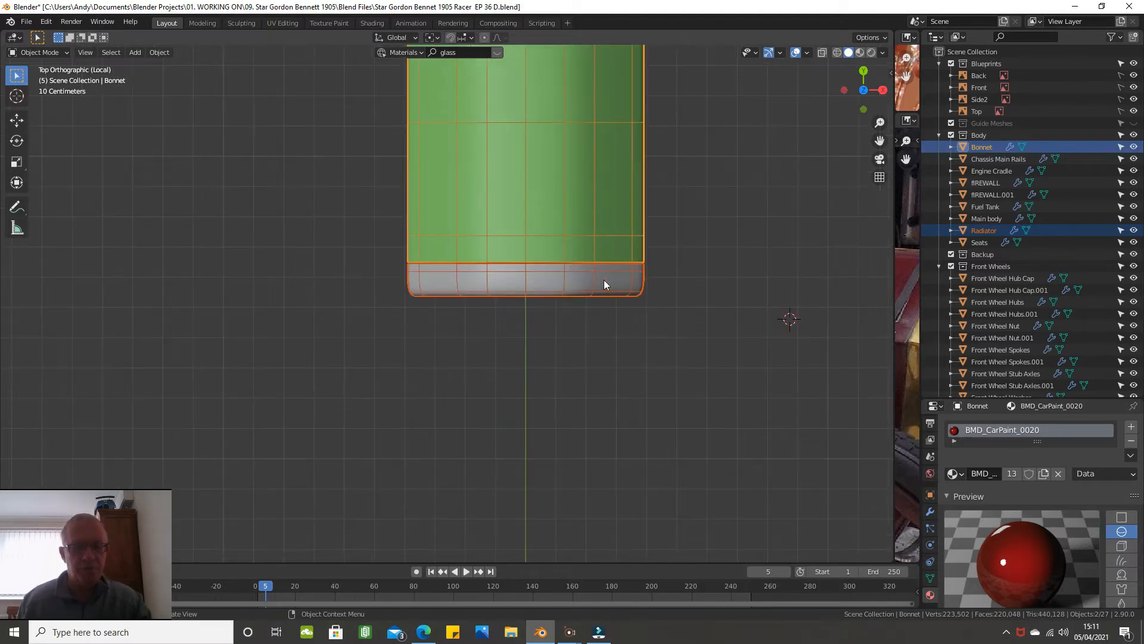
{"action": "key", "text": "Tab"}
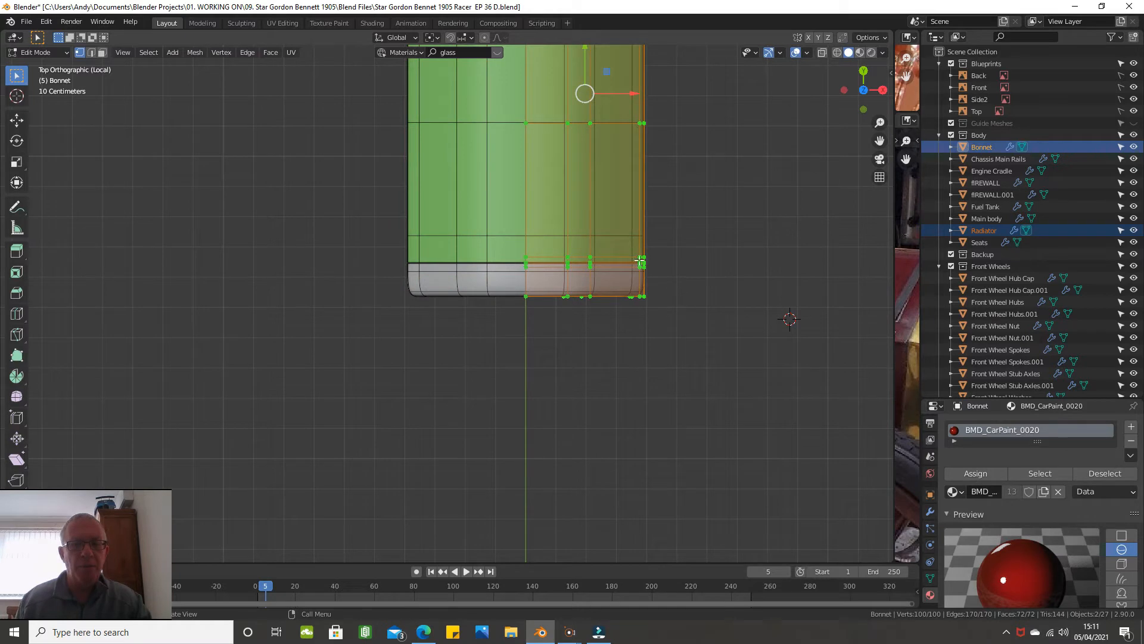
{"action": "middle_click_drag", "start_coordinate": [640, 261], "coordinate": [561, 310], "text": "shift"}
{"action": "scroll", "coordinate": [502, 304], "scroll_direction": "up", "scroll_amount": 4}
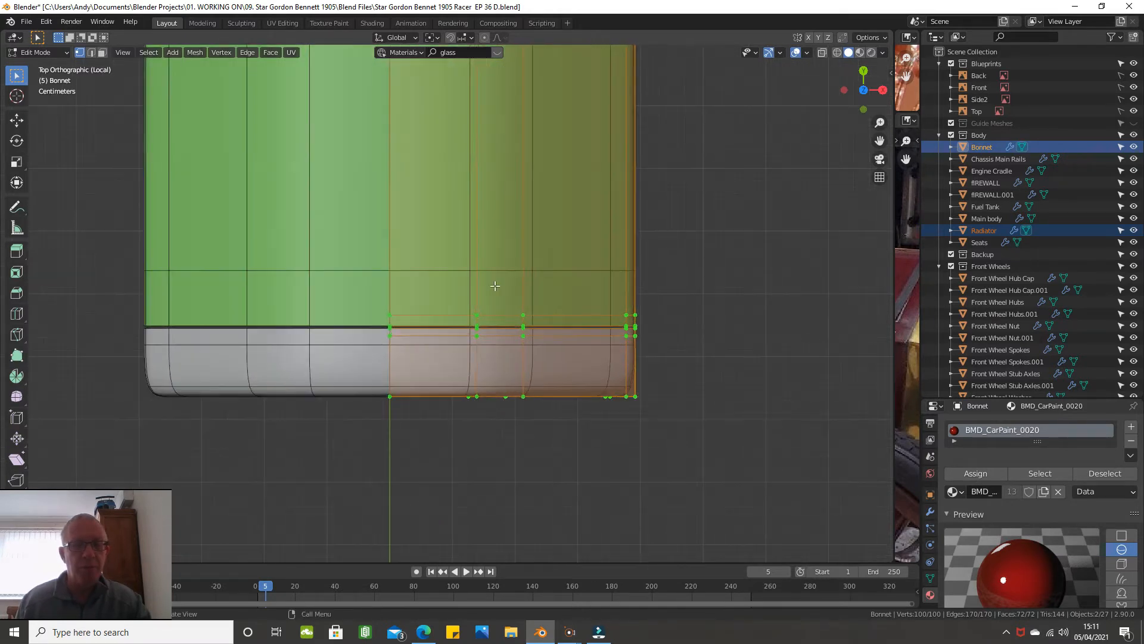
{"action": "scroll", "coordinate": [495, 284], "scroll_direction": "down", "scroll_amount": 1}
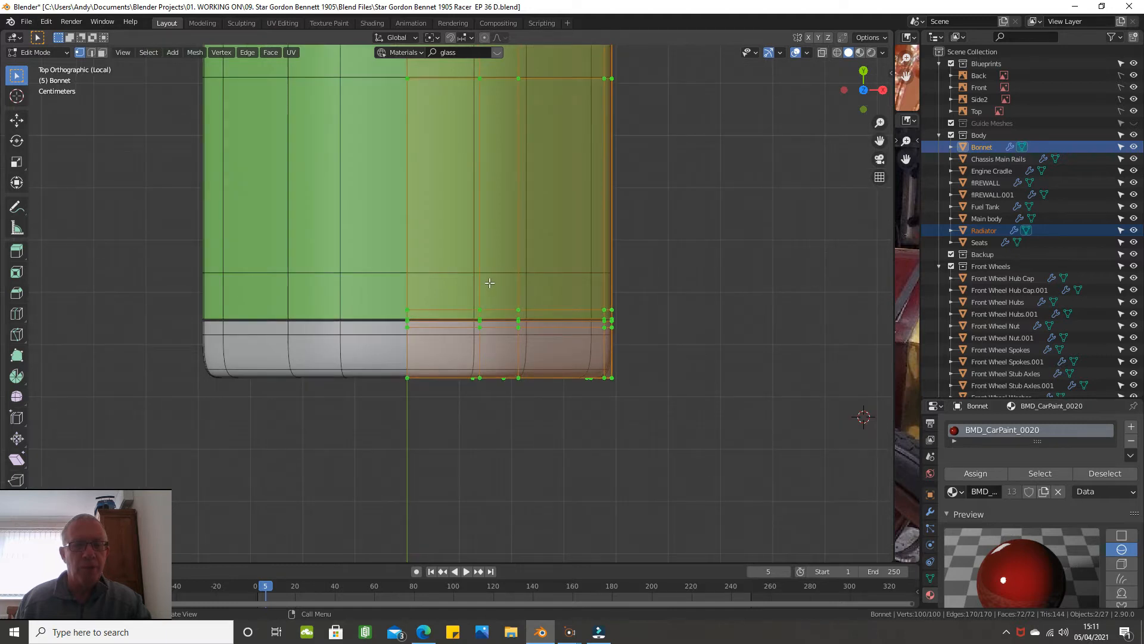
{"action": "left_click", "coordinate": [408, 278], "text": "alt"}
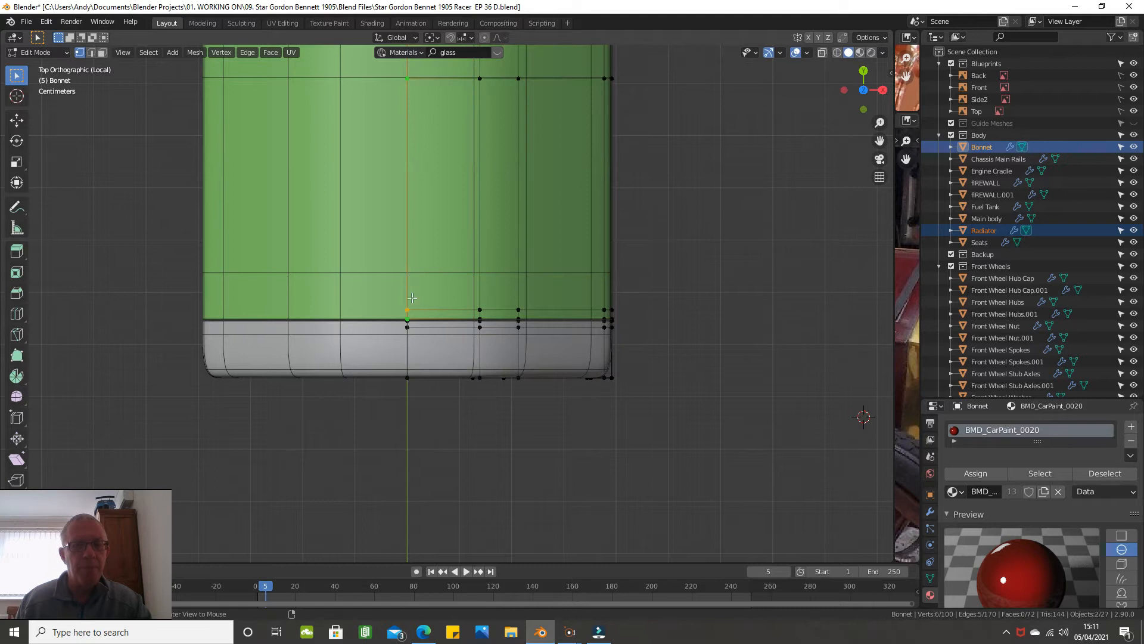
{"action": "left_click", "coordinate": [405, 350], "text": "alt+shift"}
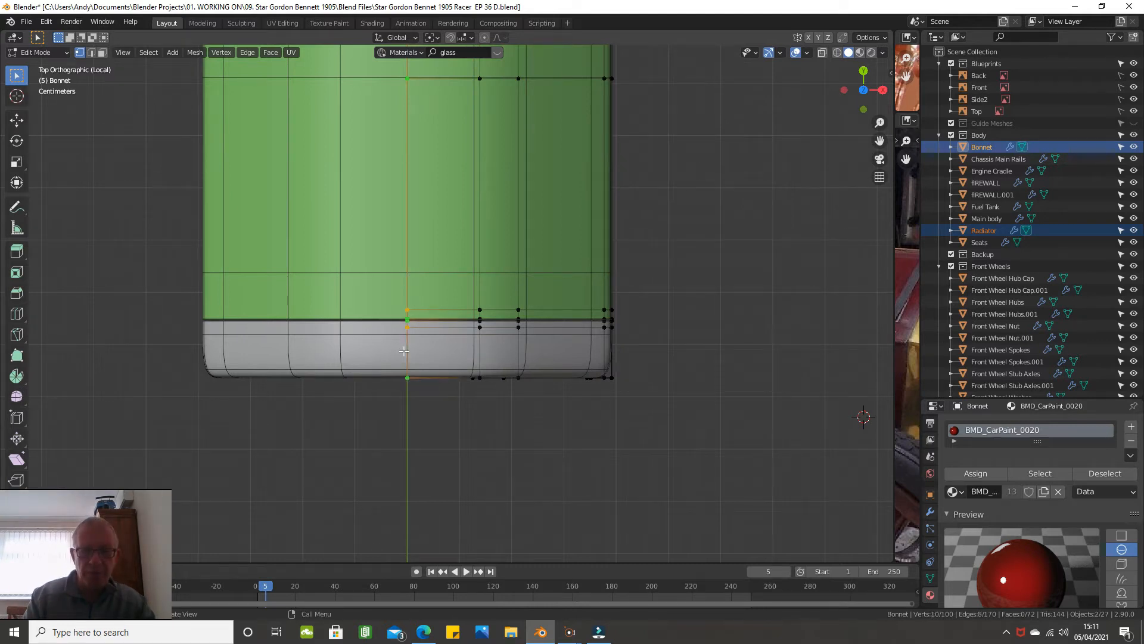
Remove the radiator's inner centre vertex from the selection and show both meshes in wireframe from the front
{"action": "key", "text": "KP_1"}
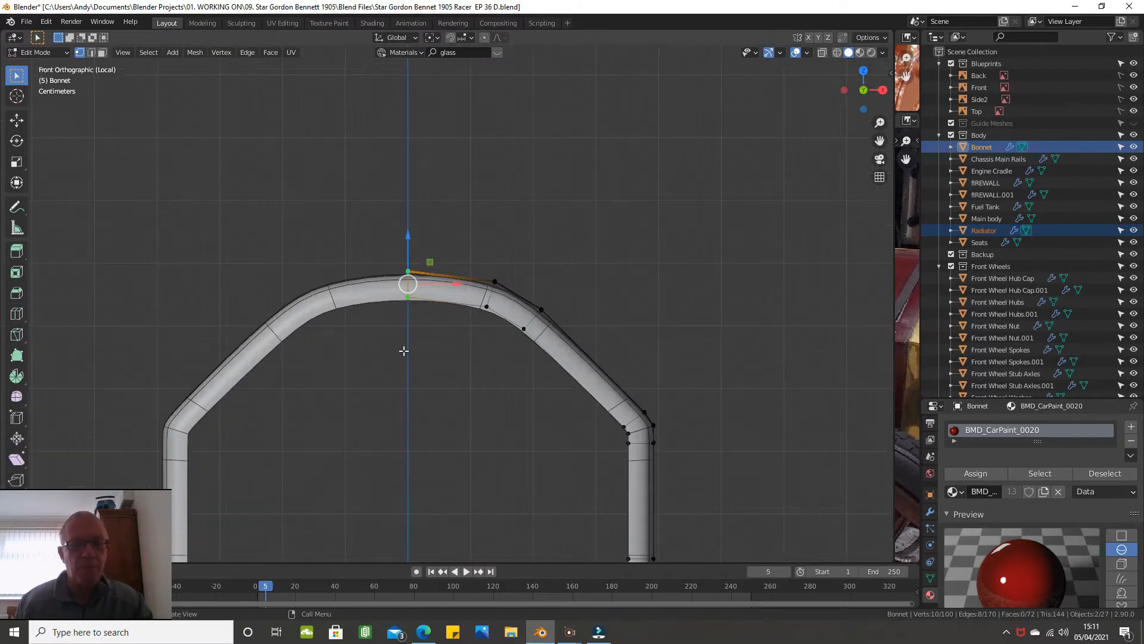
{"action": "scroll", "coordinate": [405, 350], "scroll_direction": "up", "scroll_amount": 2}
{"action": "middle_click_drag", "start_coordinate": [423, 305], "coordinate": [421, 337], "text": "shift"}
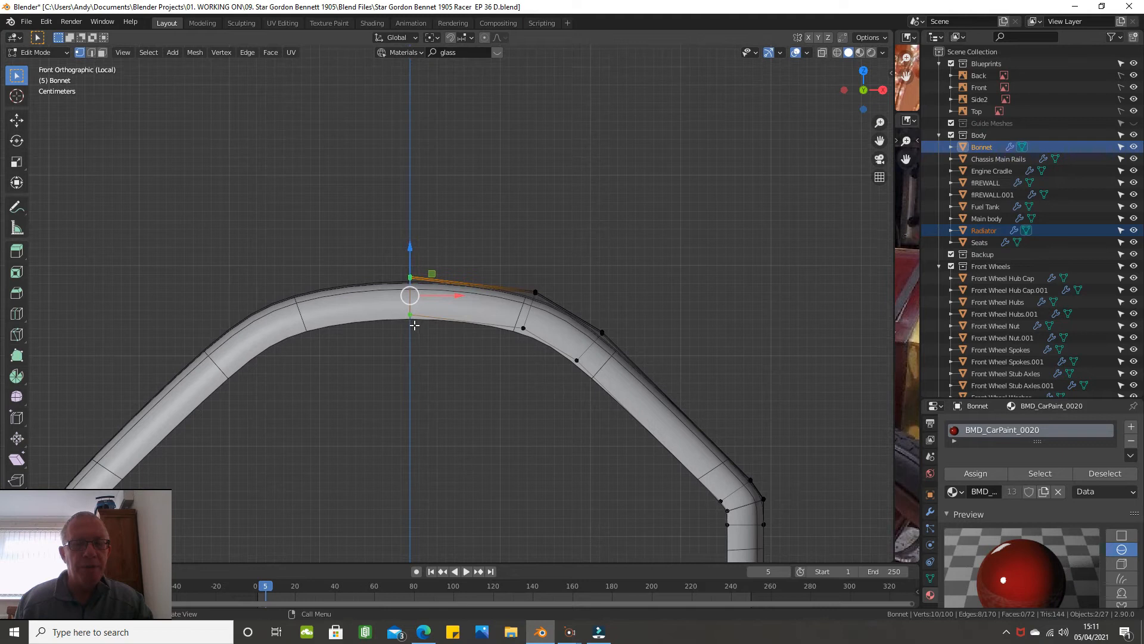
{"action": "left_click", "coordinate": [413, 323], "text": "shift"}
{"action": "mouse_move", "coordinate": [416, 322]}
{"action": "middle_mouse_down"}
{"action": "mouse_move", "coordinate": [480, 335]}
{"action": "mouse_move", "coordinate": [437, 298]}
{"action": "mouse_move", "coordinate": [429, 266]}
{"action": "mouse_move", "coordinate": [409, 304]}
{"action": "mouse_move", "coordinate": [428, 338]}
{"action": "middle_mouse_up"}
{"action": "key", "text": "z"}
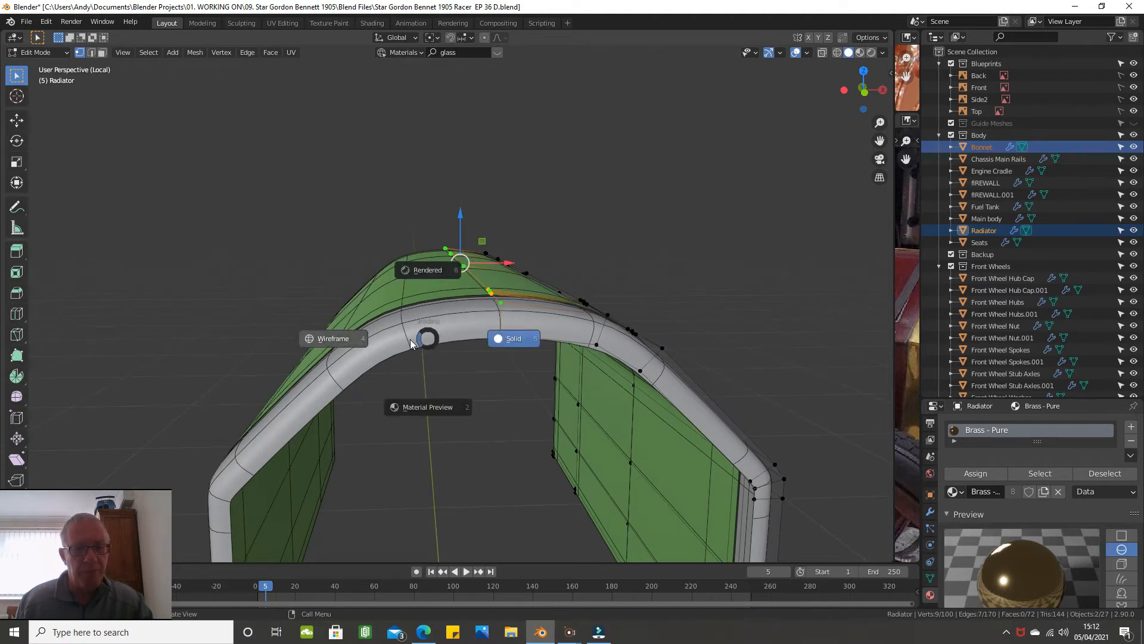
{"action": "left_click", "coordinate": [345, 346]}
{"action": "key", "text": "KP_1"}
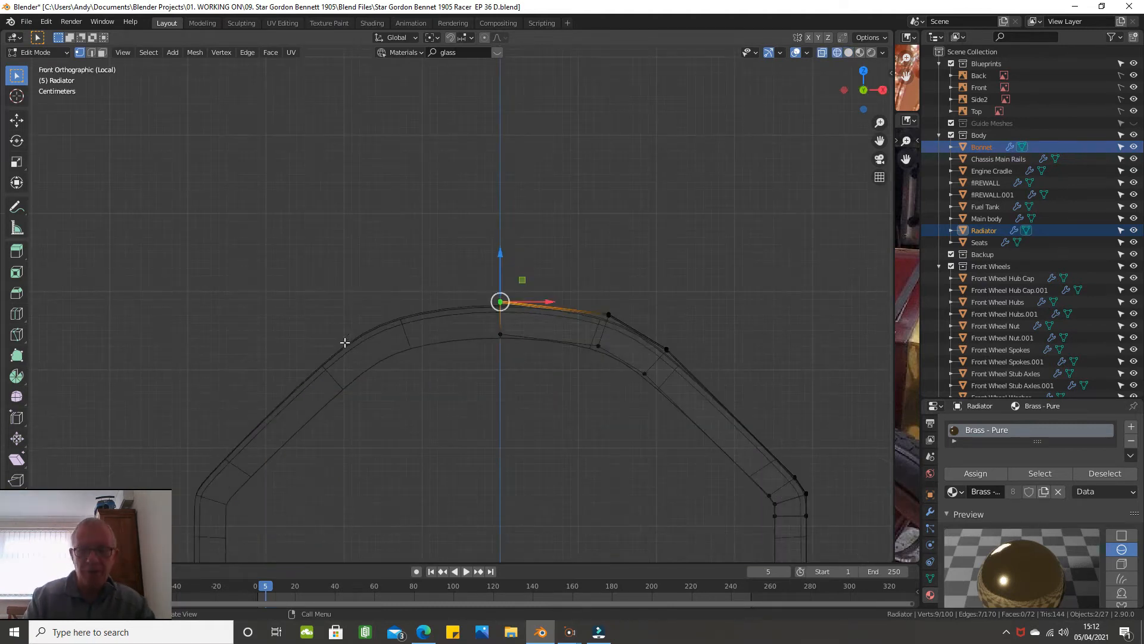
Add the radiator's outer vertex beside the centre line to the selection as the active element and return to the front view
{"action": "scroll", "coordinate": [347, 339], "scroll_direction": "up", "scroll_amount": 3}
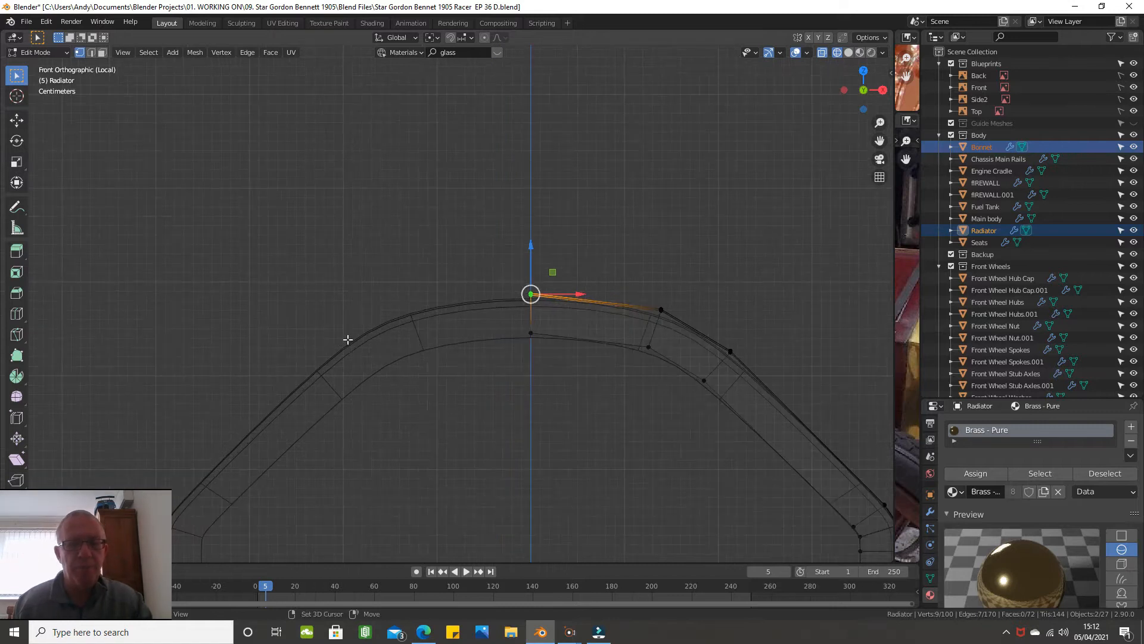
{"action": "middle_click_drag", "start_coordinate": [275, 322], "coordinate": [135, 320], "text": "shift"}
{"action": "scroll", "coordinate": [422, 315], "scroll_direction": "up", "scroll_amount": 2}
{"action": "scroll", "coordinate": [507, 302], "scroll_direction": "up", "scroll_amount": 2}
{"action": "scroll", "coordinate": [507, 303], "scroll_direction": "down", "scroll_amount": 1}
{"action": "middle_click_drag", "start_coordinate": [481, 308], "coordinate": [403, 342], "text": "shift"}
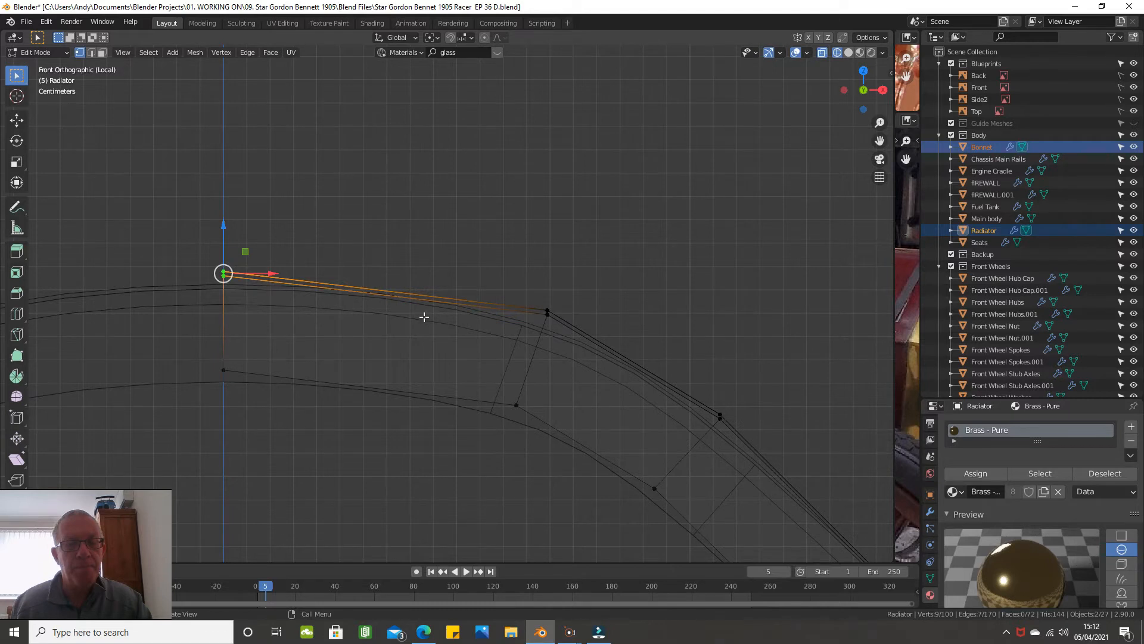
{"action": "middle_click_drag", "start_coordinate": [415, 329], "coordinate": [387, 345]}
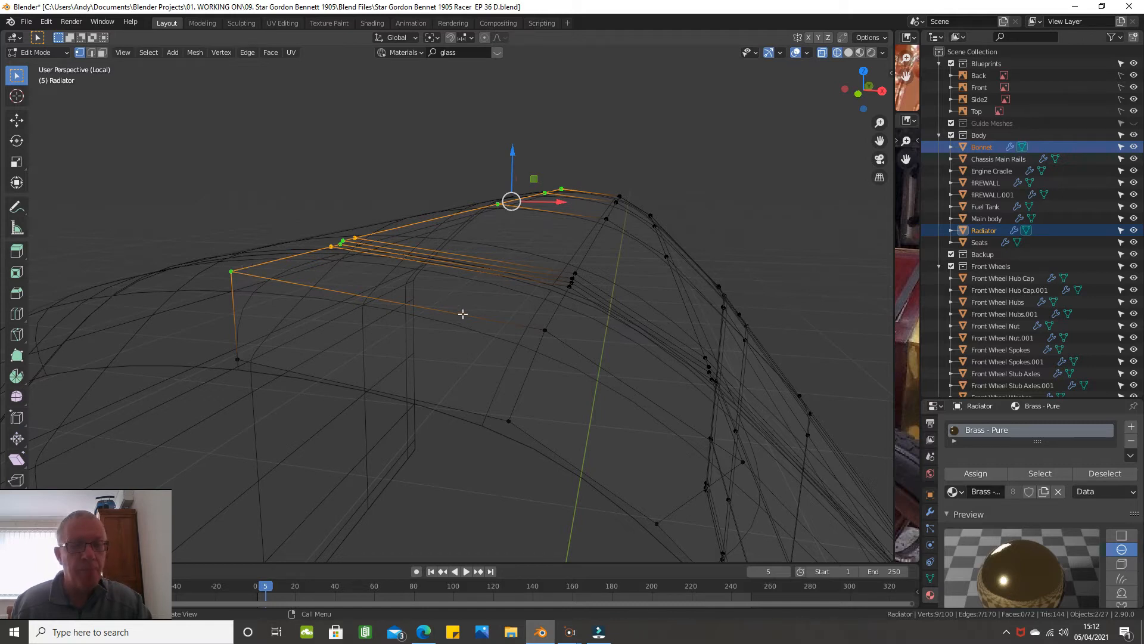
{"action": "left_click", "coordinate": [544, 329], "text": "shift"}
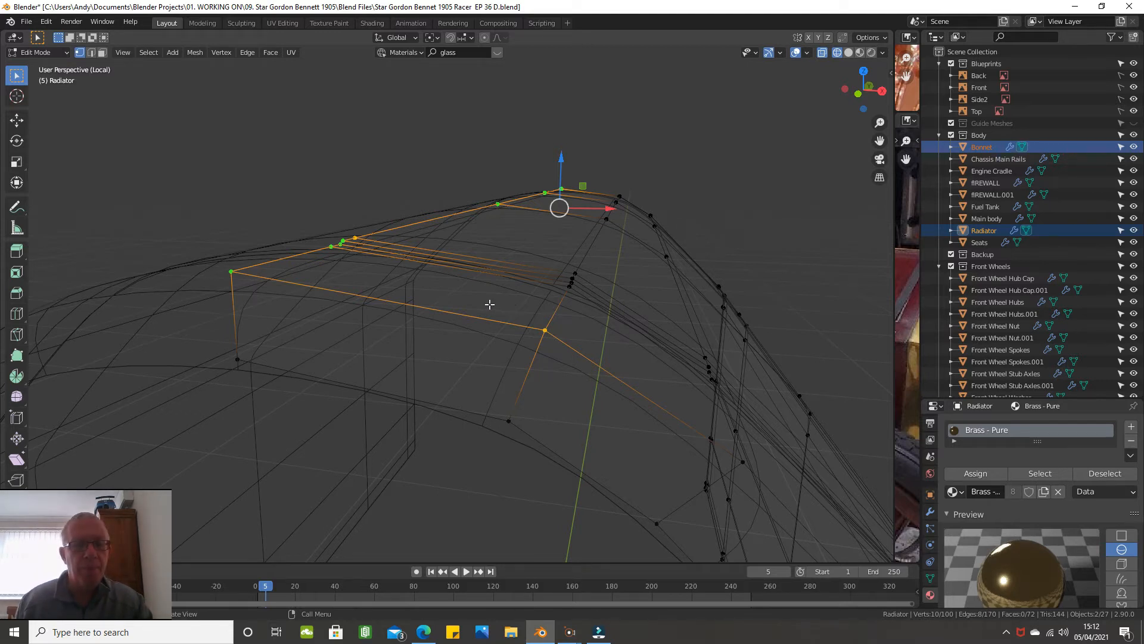
{"action": "middle_click_drag", "start_coordinate": [492, 304], "coordinate": [531, 317]}
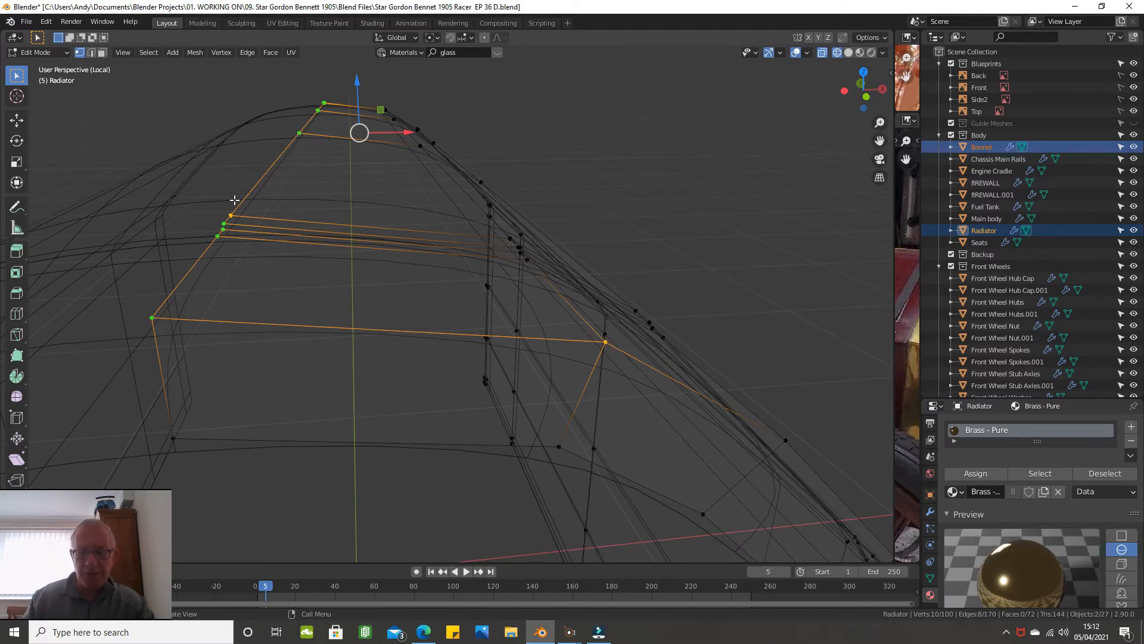
{"action": "key", "text": "KP_1"}
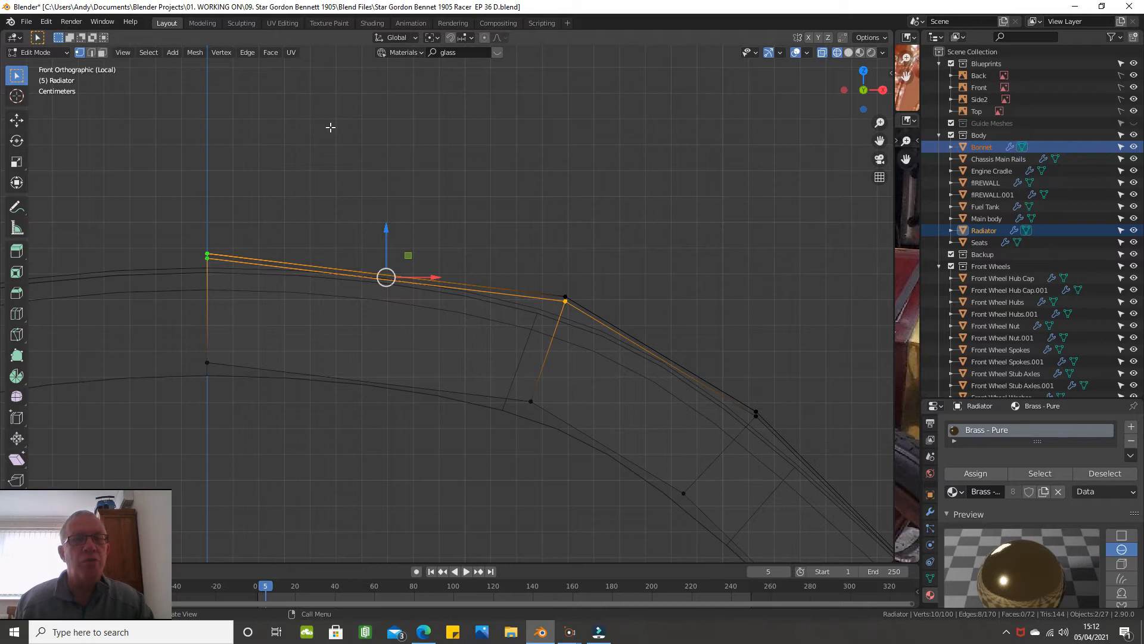
Set the transform pivot to Active Element and scale the selected centre-line vertices to 0 along Z
{"action": "left_click", "coordinate": [438, 37]}
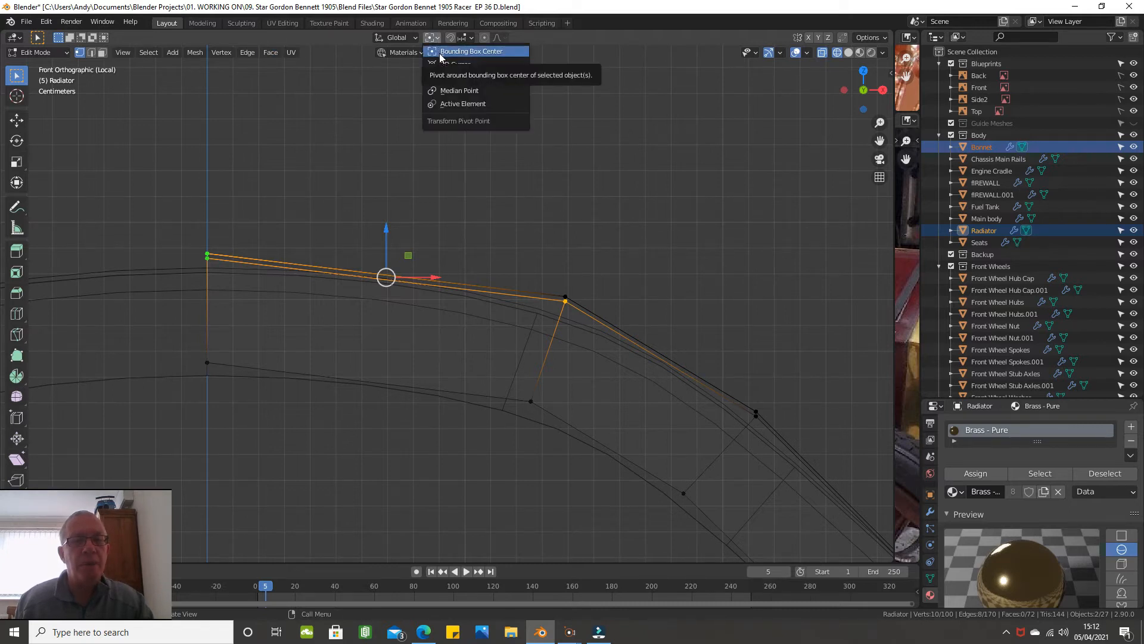
{"action": "left_click", "coordinate": [443, 104]}
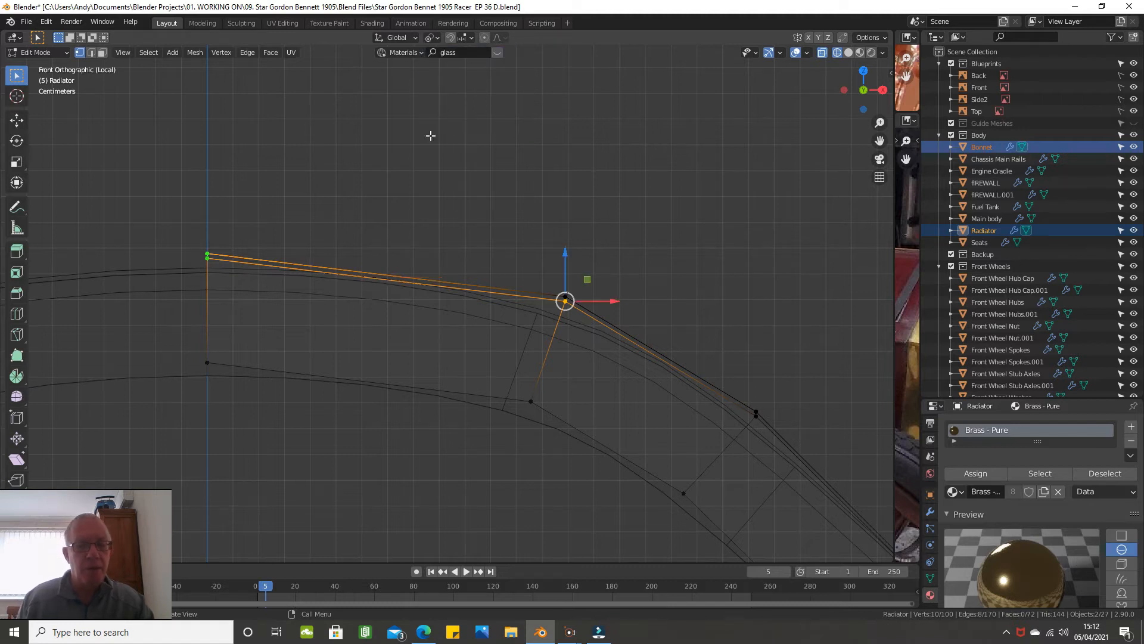
{"action": "key", "text": "s"}
{"action": "key", "text": "z"}
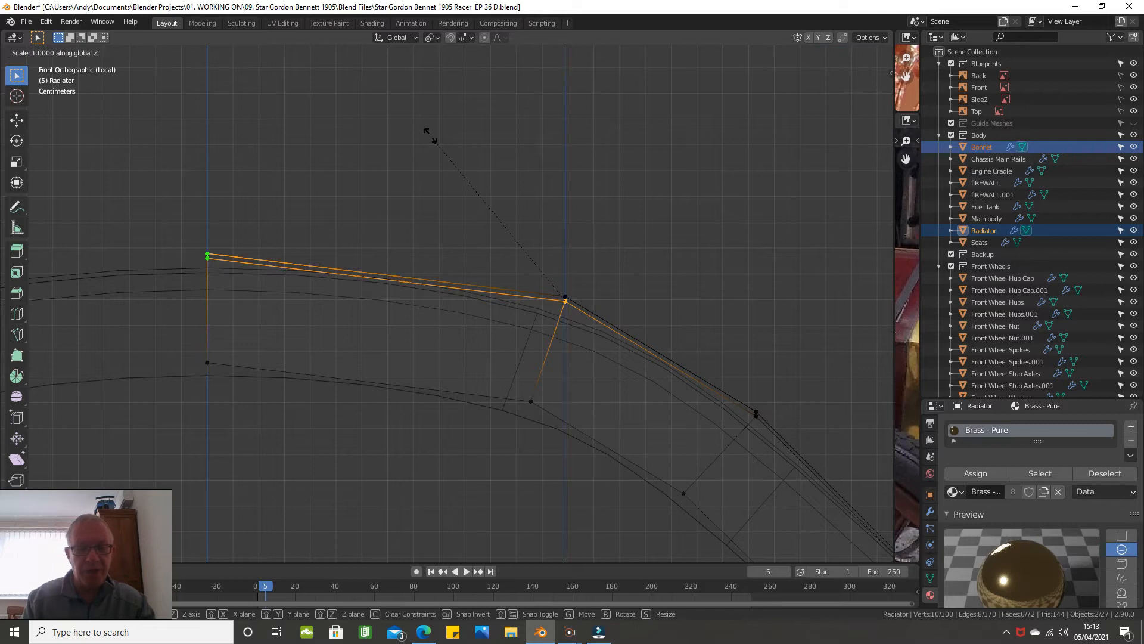
{"action": "key", "text": "0"}
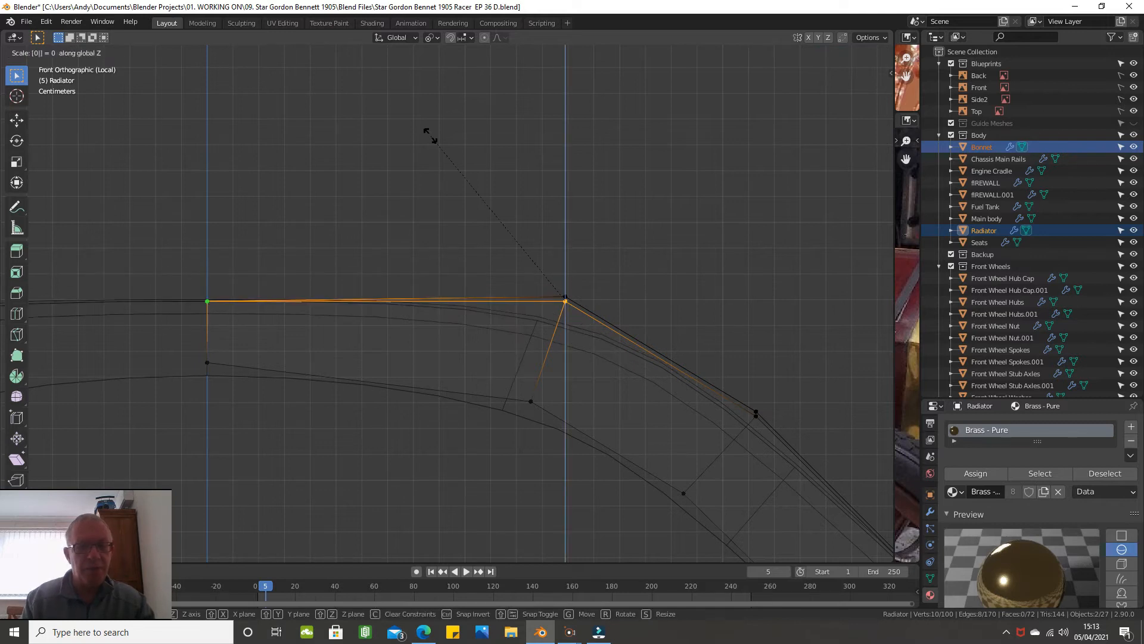
{"action": "key", "text": "Return"}
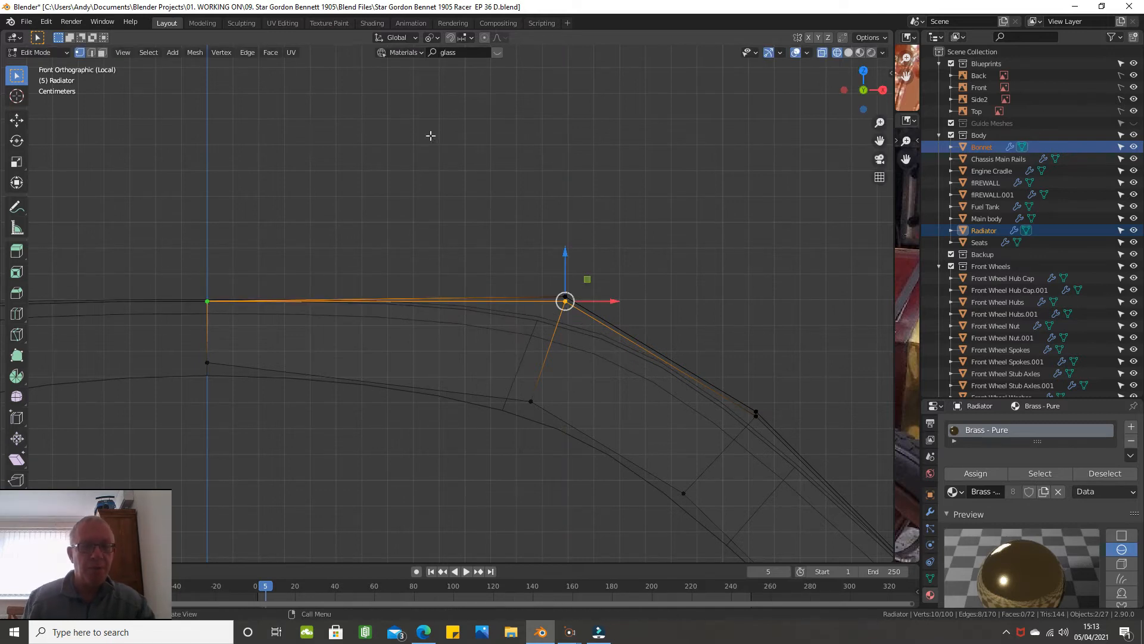
Lower the radiator's inner centre vertex until level with the neighbouring inner vertex, and return the viewport to solid shading
{"action": "left_click", "coordinate": [202, 359]}
{"action": "left_click_drag", "start_coordinate": [205, 327], "coordinate": [197, 363]}
{"action": "scroll", "coordinate": [274, 256], "scroll_direction": "down", "scroll_amount": 8}
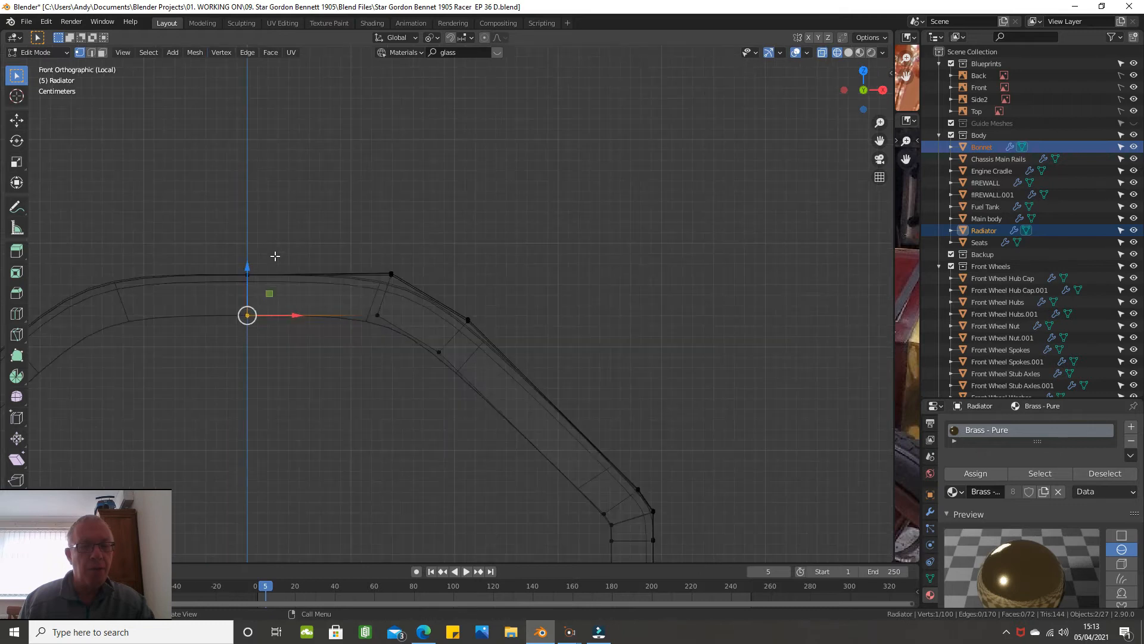
{"action": "middle_click_drag", "start_coordinate": [275, 255], "coordinate": [314, 313]}
{"action": "key", "text": "z"}
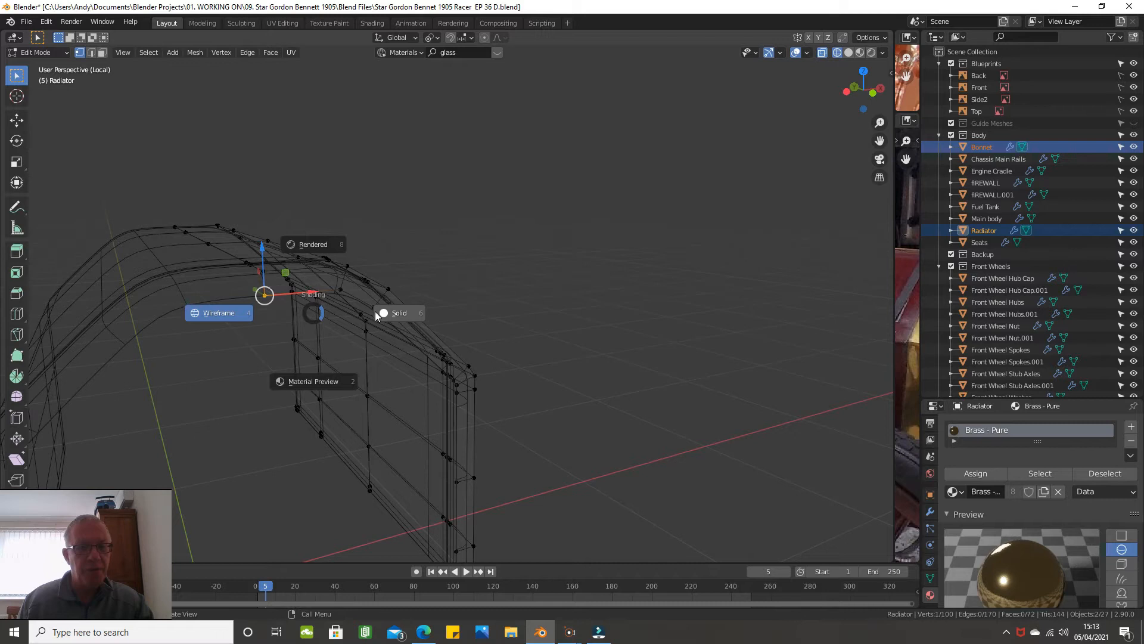
{"action": "left_click", "coordinate": [401, 313]}
Select the bonnet edge loop beside the centre line plus the adjoining radiator vertex and scale them to 0 along Z
{"action": "mouse_move", "coordinate": [401, 312]}
{"action": "middle_mouse_down"}
{"action": "mouse_move", "coordinate": [285, 309]}
{"action": "mouse_move", "coordinate": [317, 307]}
{"action": "middle_mouse_up"}
{"action": "scroll", "coordinate": [286, 275], "scroll_direction": "up", "scroll_amount": 3}
{"action": "middle_click_drag", "start_coordinate": [262, 263], "coordinate": [223, 250]}
{"action": "left_click", "coordinate": [224, 244], "text": "alt"}
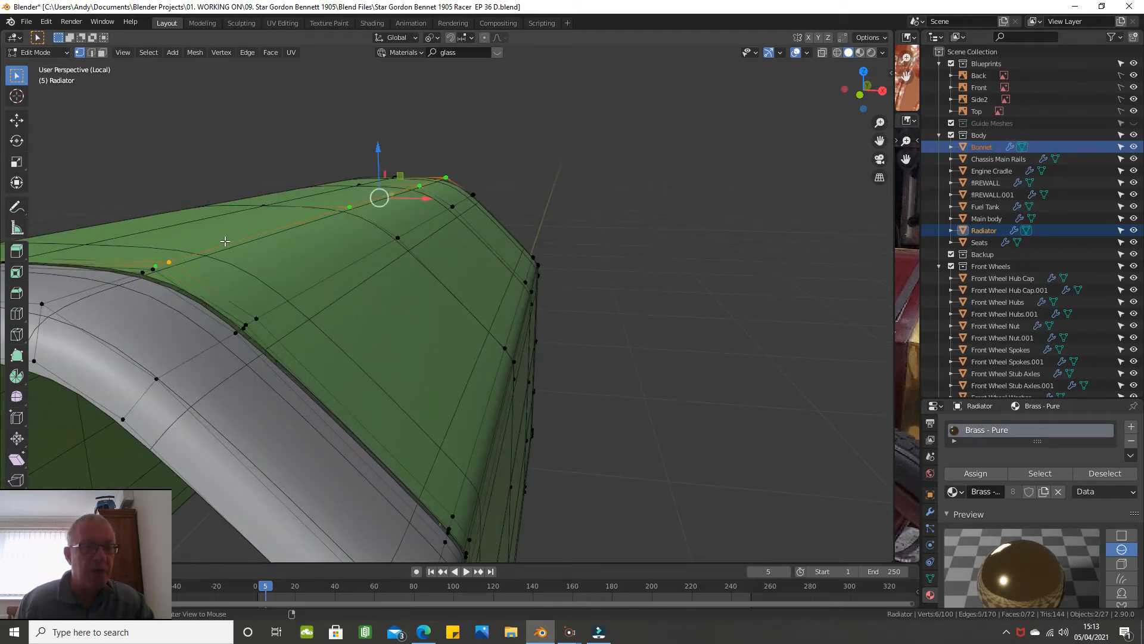
{"action": "left_click", "coordinate": [45, 300], "text": "shift"}
{"action": "middle_click_drag", "start_coordinate": [115, 278], "coordinate": [257, 286]}
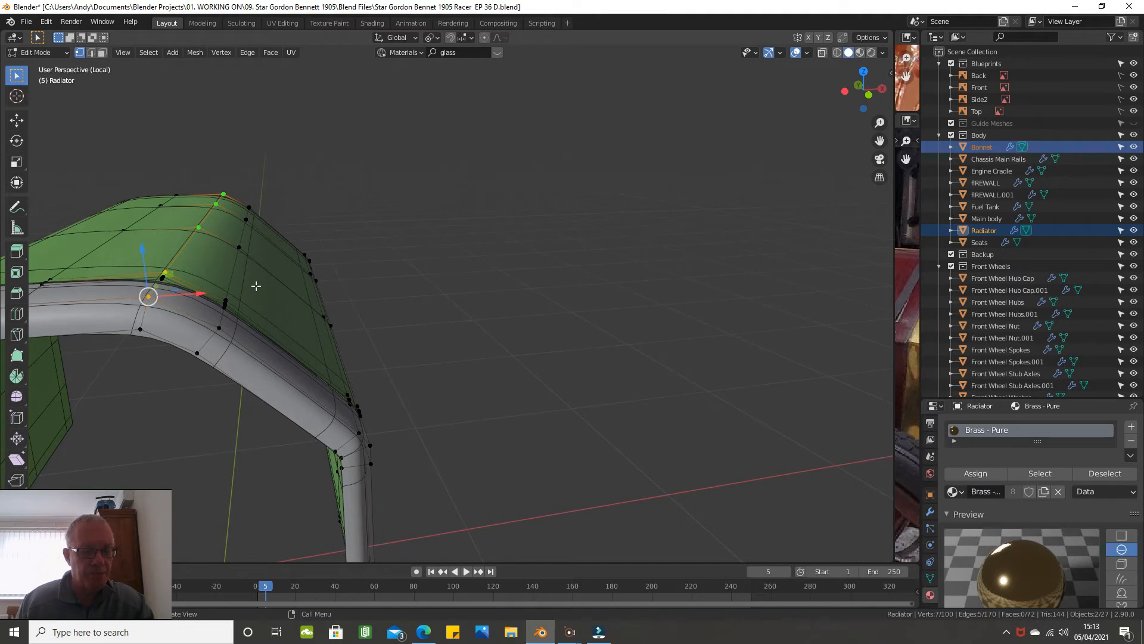
{"action": "type", "text": "sz"}
{"action": "type", "text": "0"}
{"action": "key", "text": "Return"}
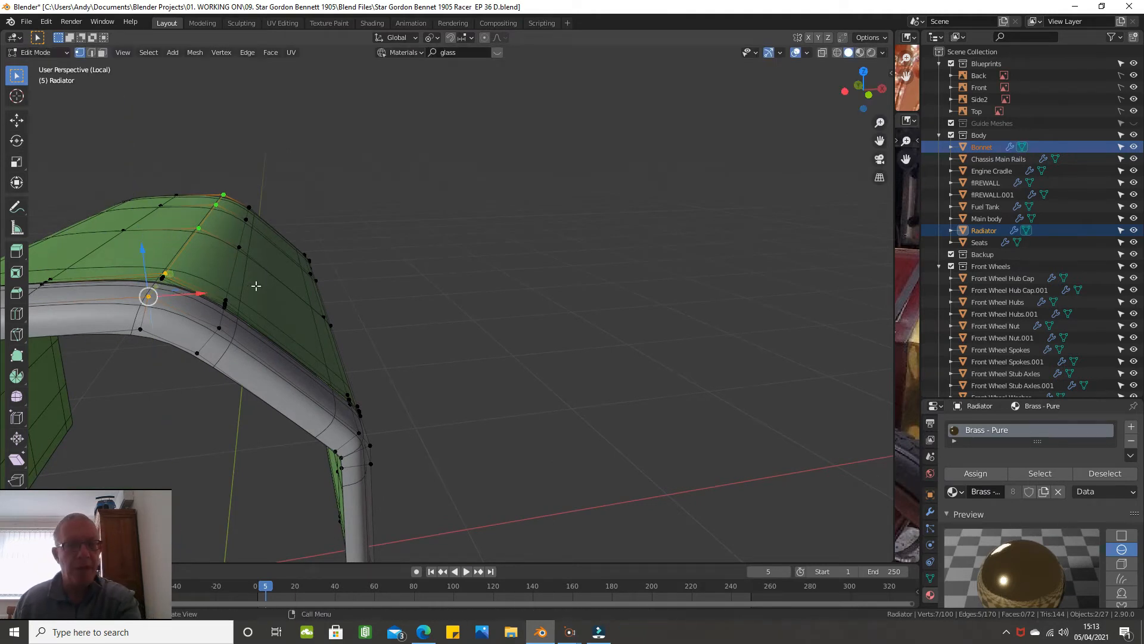
Deselect all vertices, leave local view to show the whole car, and return to Object Mode
{"action": "middle_click_drag", "start_coordinate": [236, 281], "coordinate": [310, 281]}
{"action": "scroll", "coordinate": [196, 270], "scroll_direction": "up", "scroll_amount": 2}
{"action": "scroll", "coordinate": [190, 268], "scroll_direction": "down", "scroll_amount": 3}
{"action": "key", "text": "alt+a"}
{"action": "key", "text": "KP_Divide"}
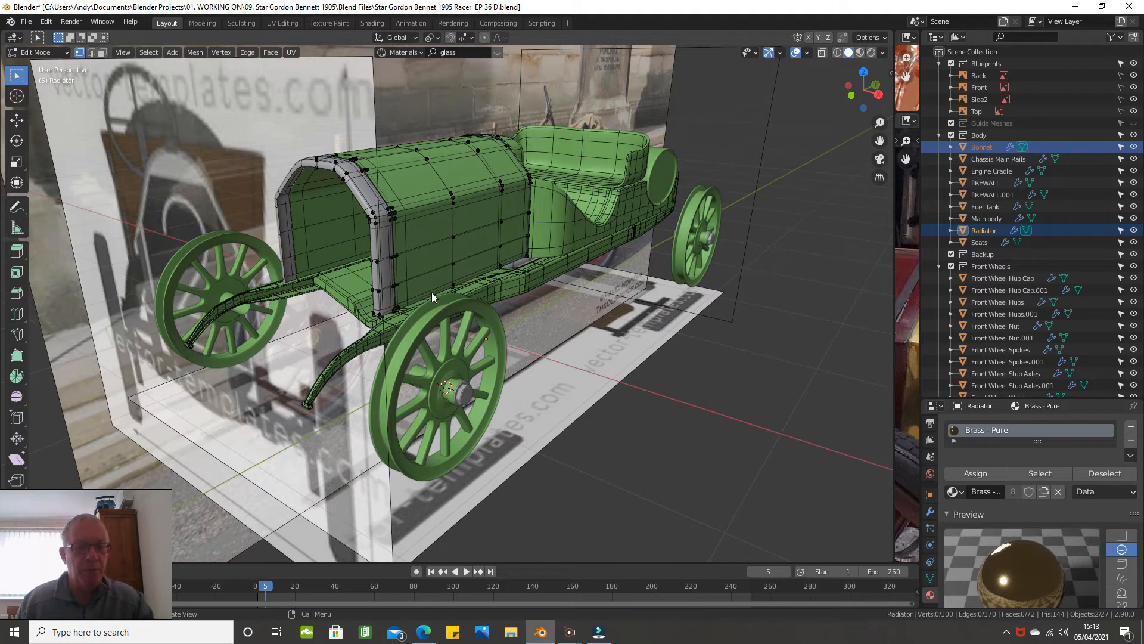
{"action": "key", "text": "Tab"}
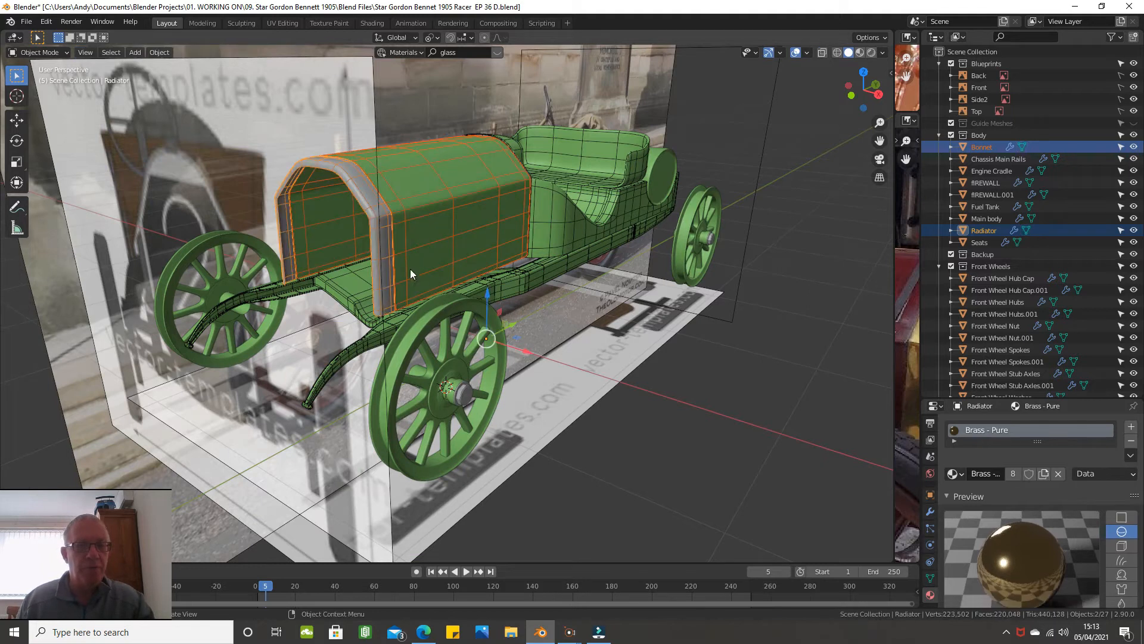
{"action": "left_click", "coordinate": [387, 242]}
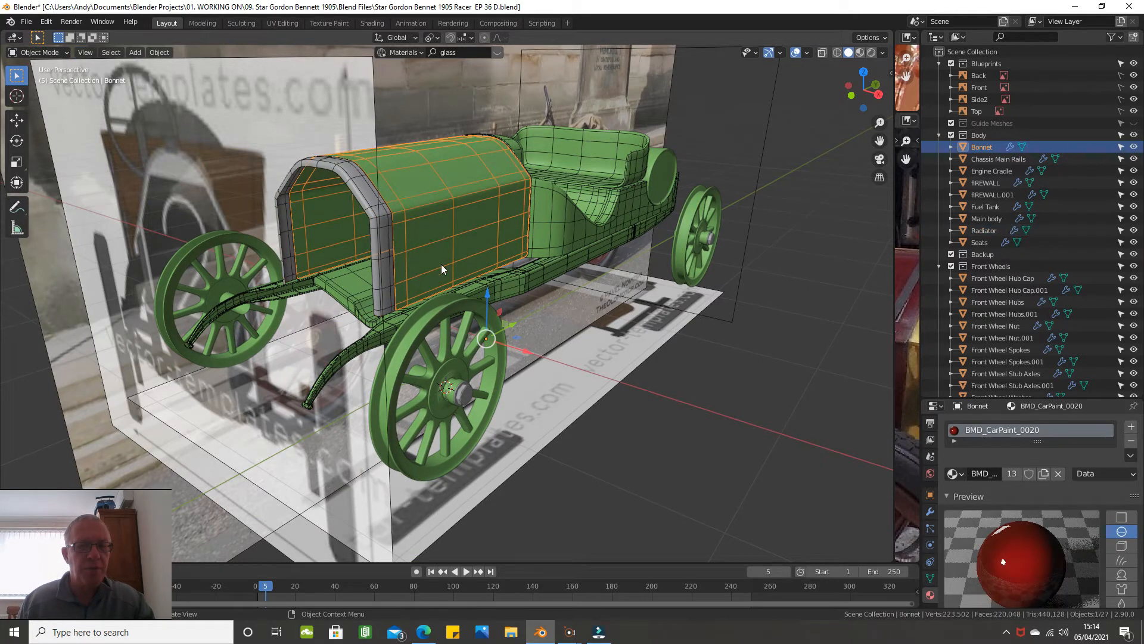
{"action": "key", "text": "ctrl+i"}
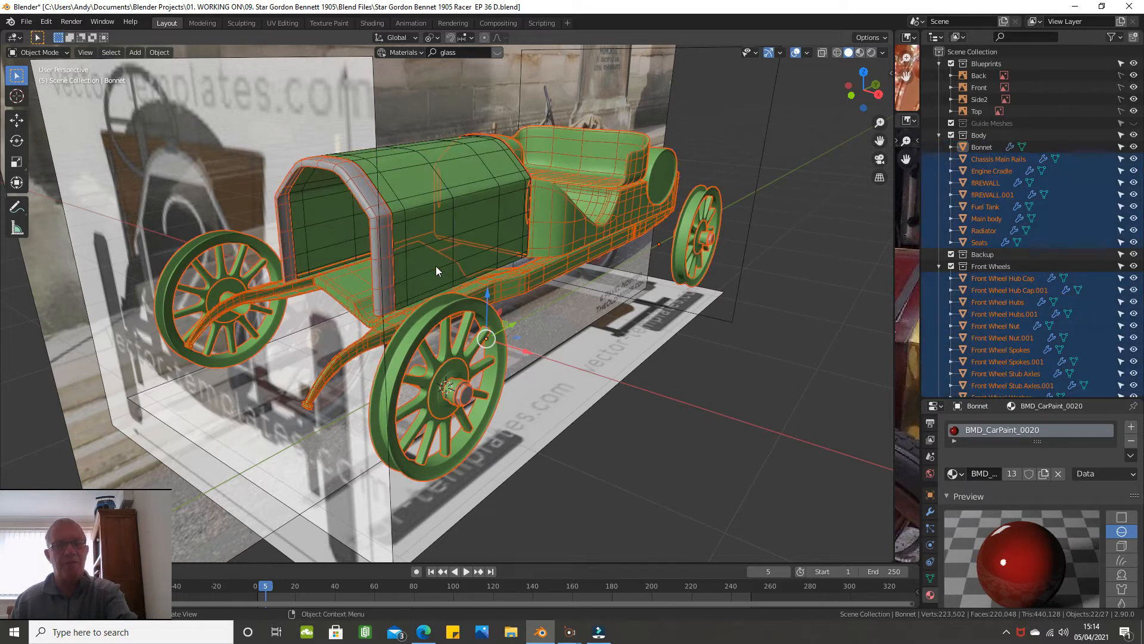
{"action": "key", "text": "h"}
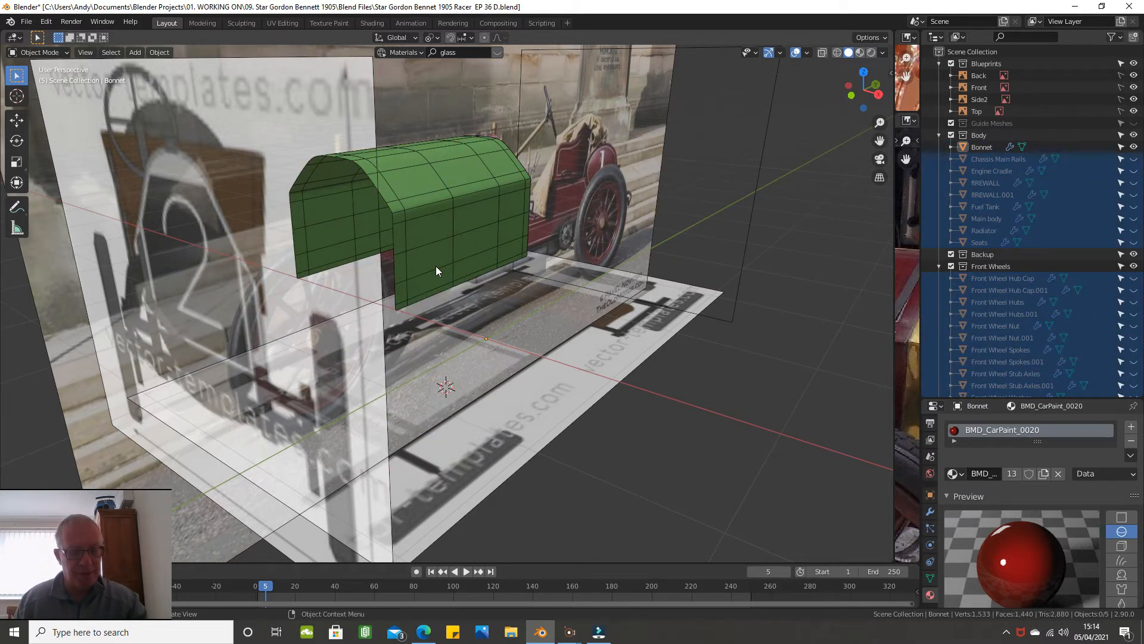
{"action": "key", "text": "alt+h"}
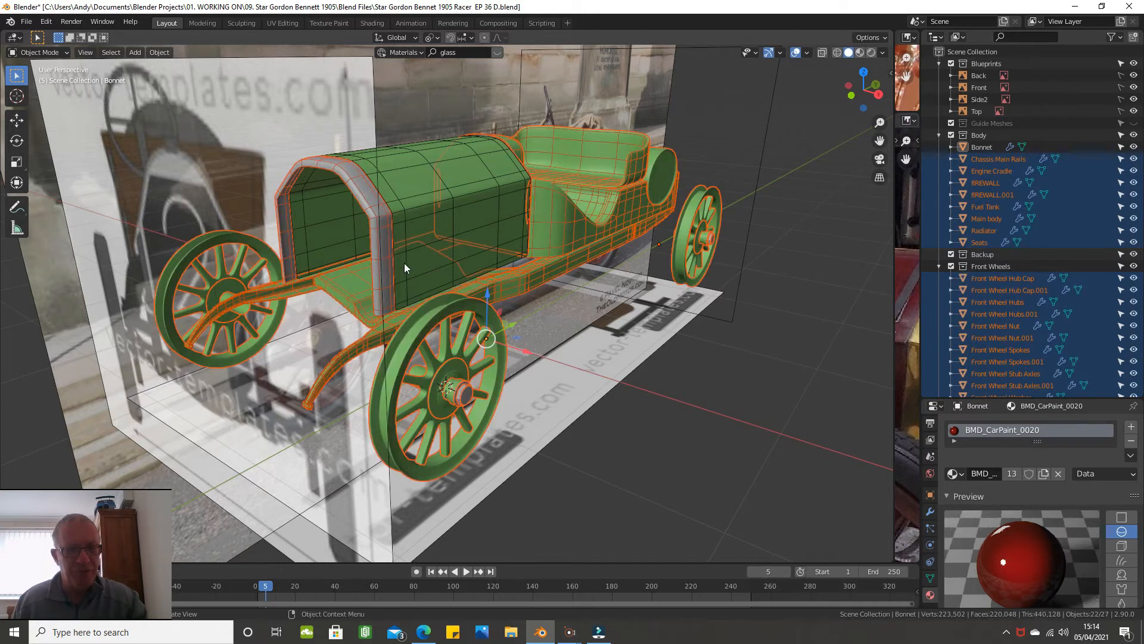
Isolate the radiator by hiding every other object and the Blueprints collection, keeping the radiator selected in front view
{"action": "left_click", "coordinate": [384, 247]}
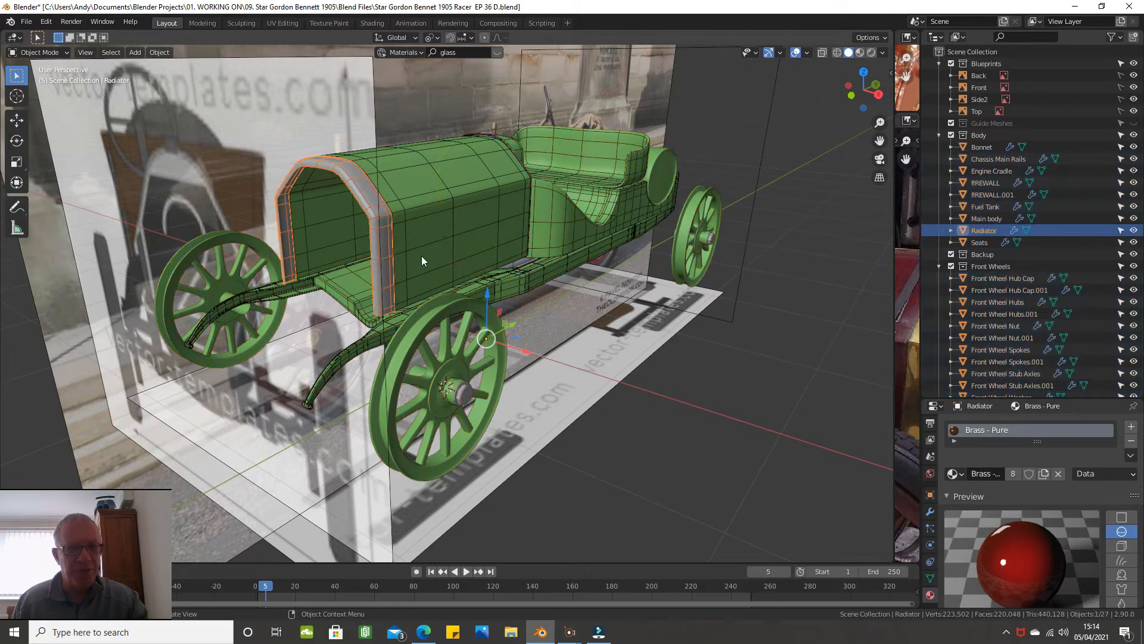
{"action": "key", "text": "ctrl+i"}
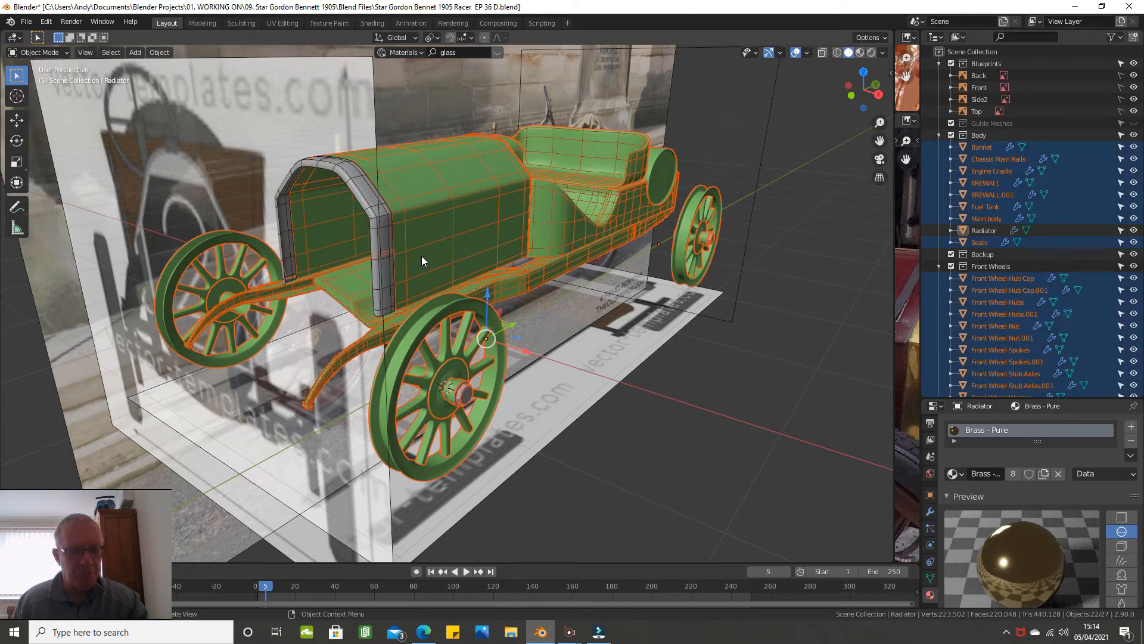
{"action": "key", "text": "h"}
{"action": "left_click", "coordinate": [385, 240]}
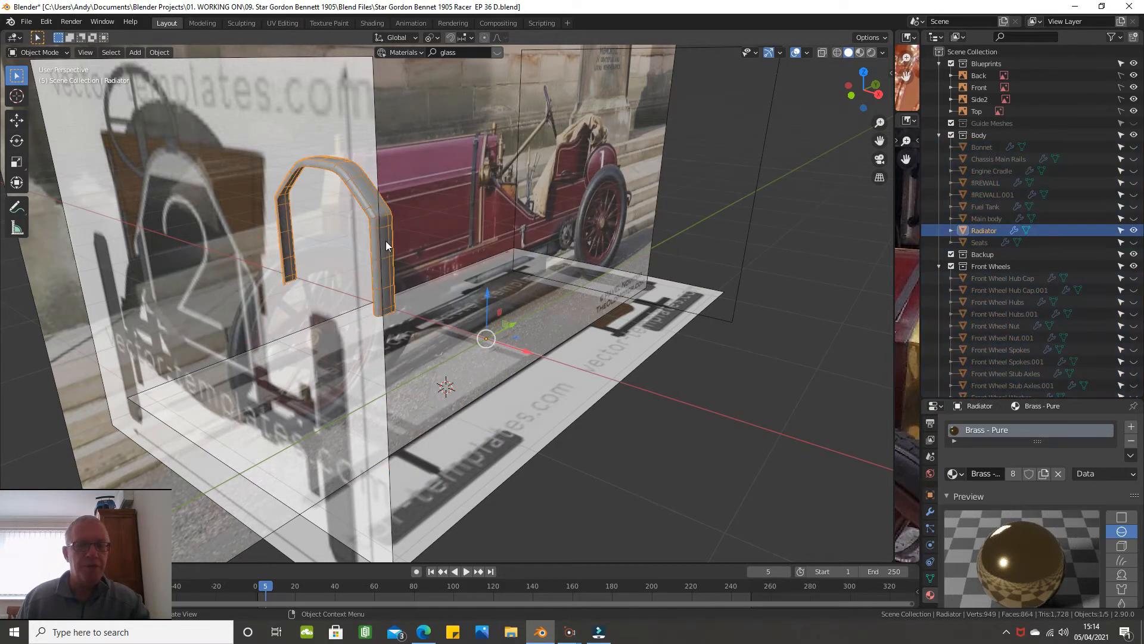
{"action": "key", "text": "KP_1"}
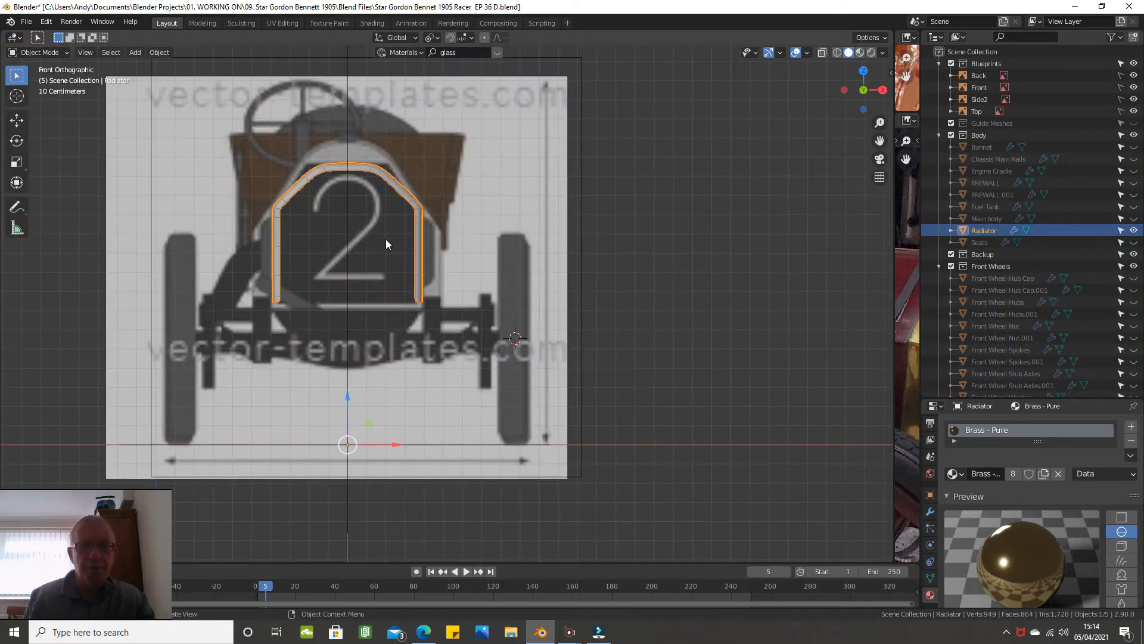
{"action": "left_click", "coordinate": [952, 64]}
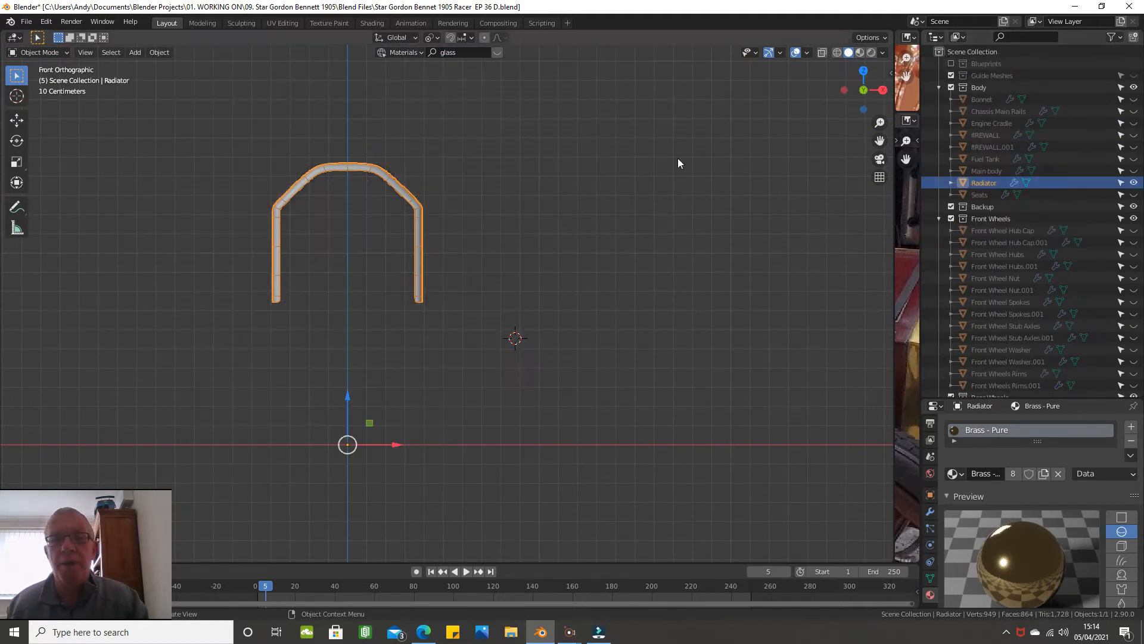
Examine the radiator's brass surround and grille in the reference photo against the modelled frame, and restore the large 3D viewport
{"action": "scroll", "coordinate": [629, 170], "scroll_direction": "up", "scroll_amount": 2}
{"action": "middle_click_drag", "start_coordinate": [323, 198], "coordinate": [417, 243], "text": "shift"}
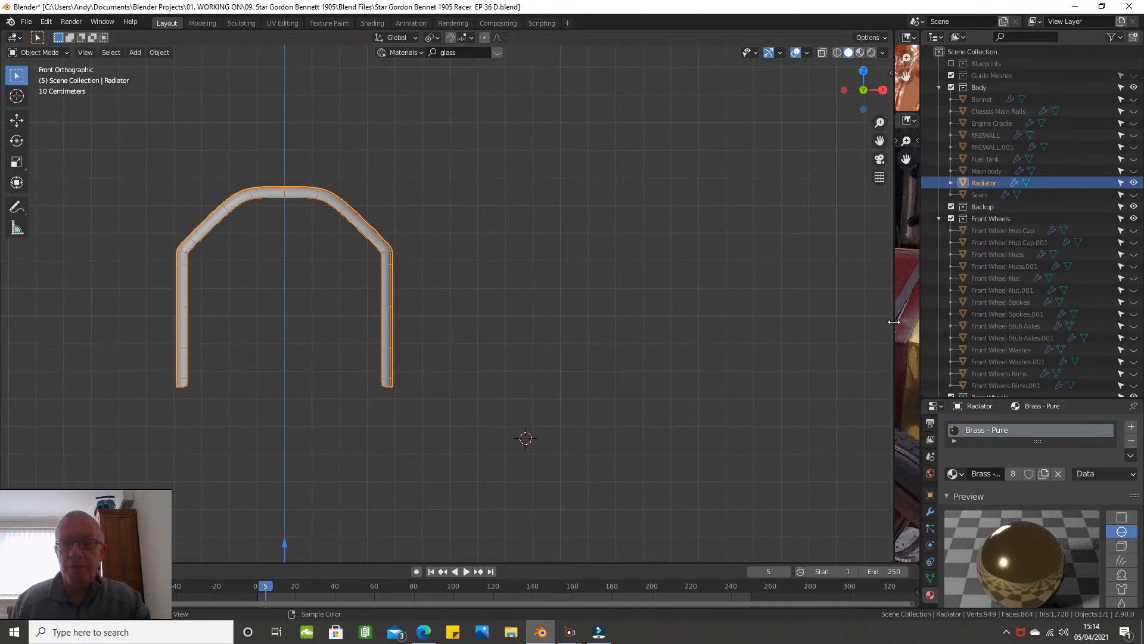
{"action": "left_click_drag", "start_coordinate": [888, 321], "coordinate": [386, 340]}
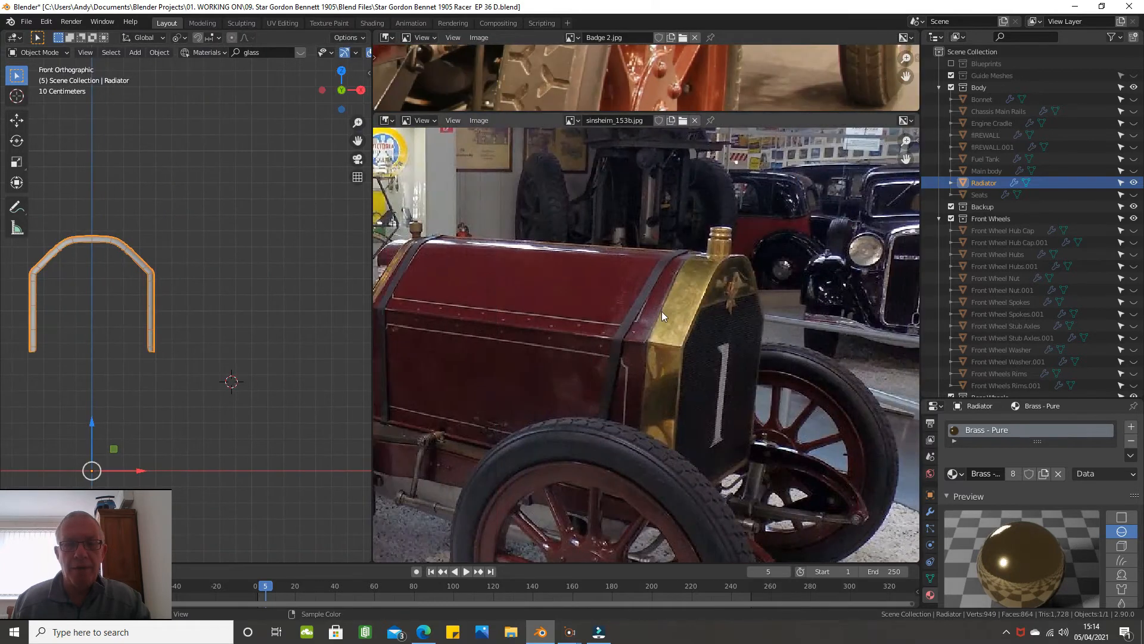
{"action": "scroll", "coordinate": [662, 309], "scroll_direction": "up", "scroll_amount": 3}
{"action": "middle_click_drag", "start_coordinate": [661, 313], "coordinate": [556, 328]}
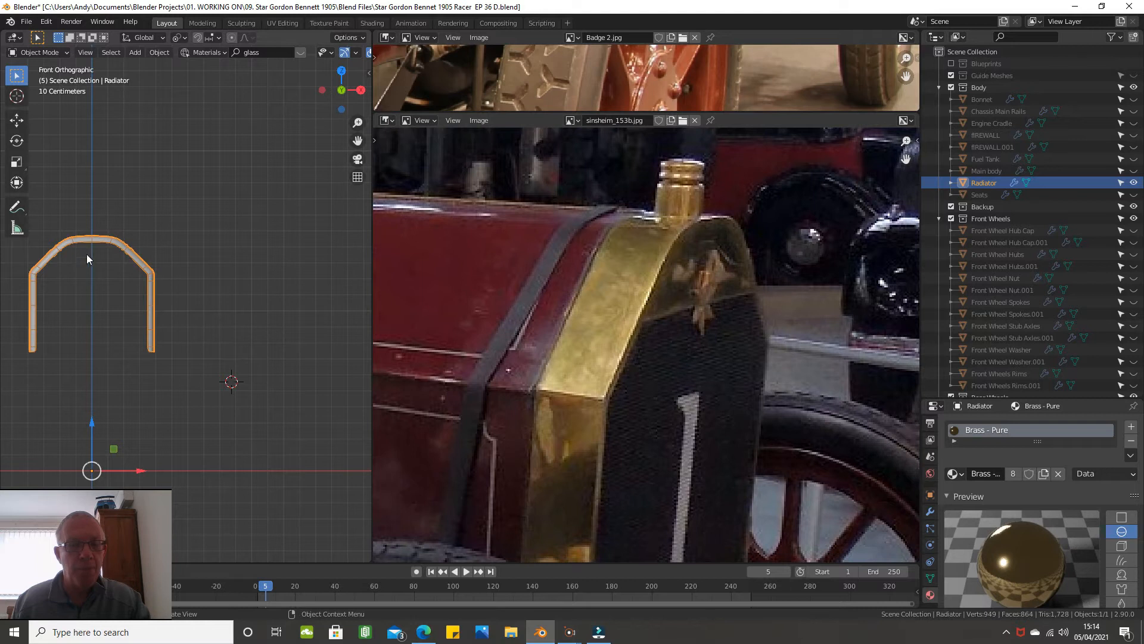
{"action": "middle_click_drag", "start_coordinate": [124, 314], "coordinate": [206, 327]}
{"action": "scroll", "coordinate": [88, 273], "scroll_direction": "up", "scroll_amount": 1}
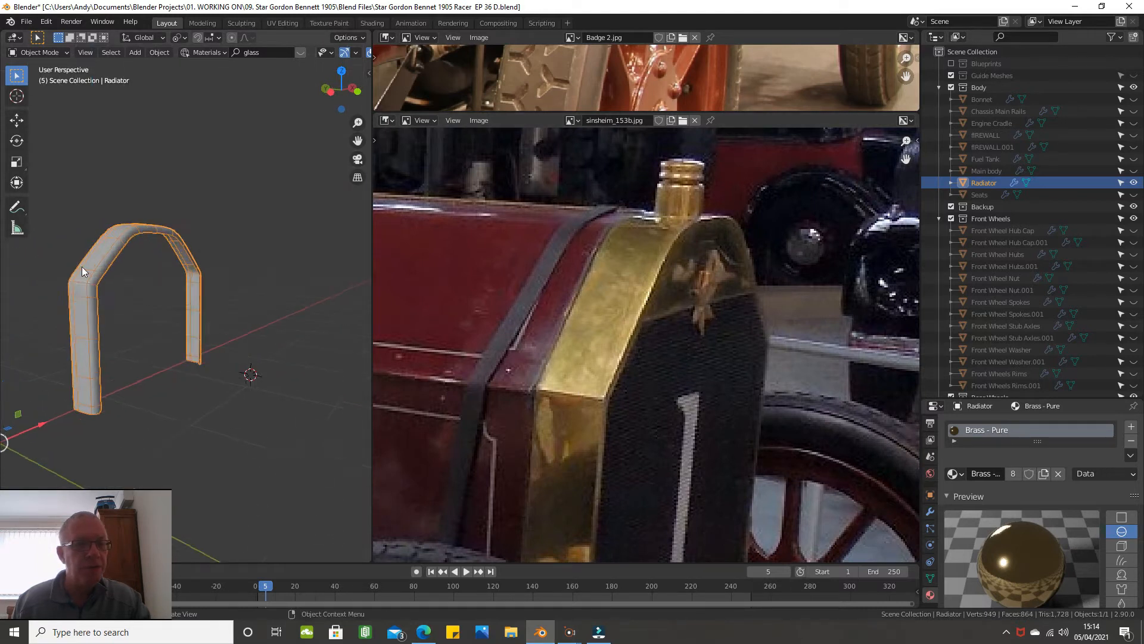
{"action": "scroll", "coordinate": [81, 267], "scroll_direction": "up", "scroll_amount": 1}
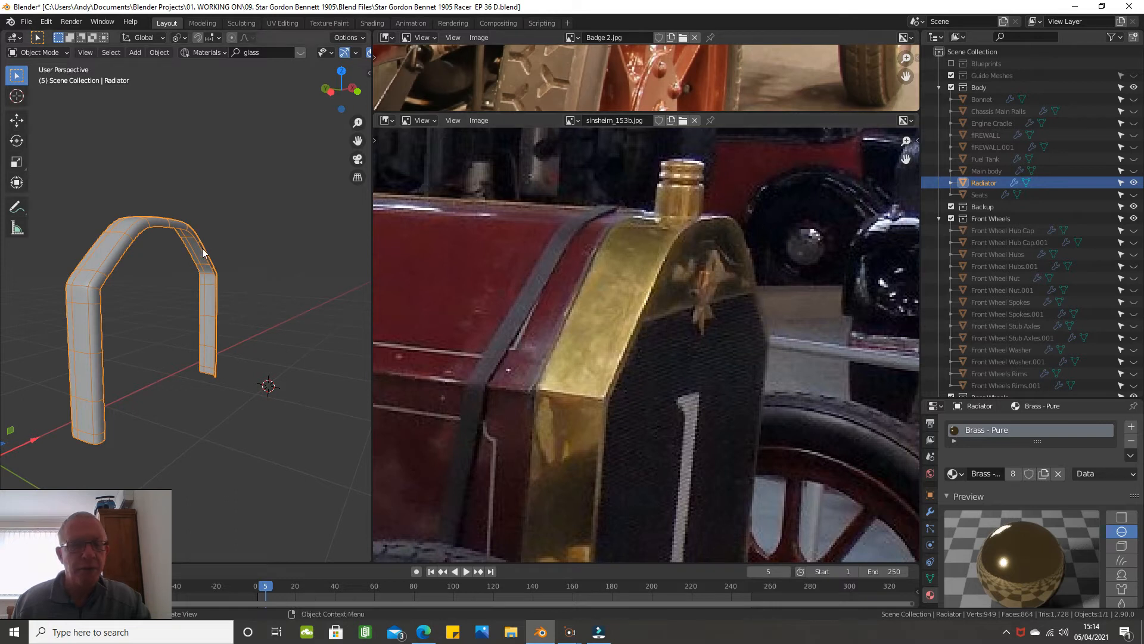
{"action": "middle_click_drag", "start_coordinate": [199, 247], "coordinate": [178, 240]}
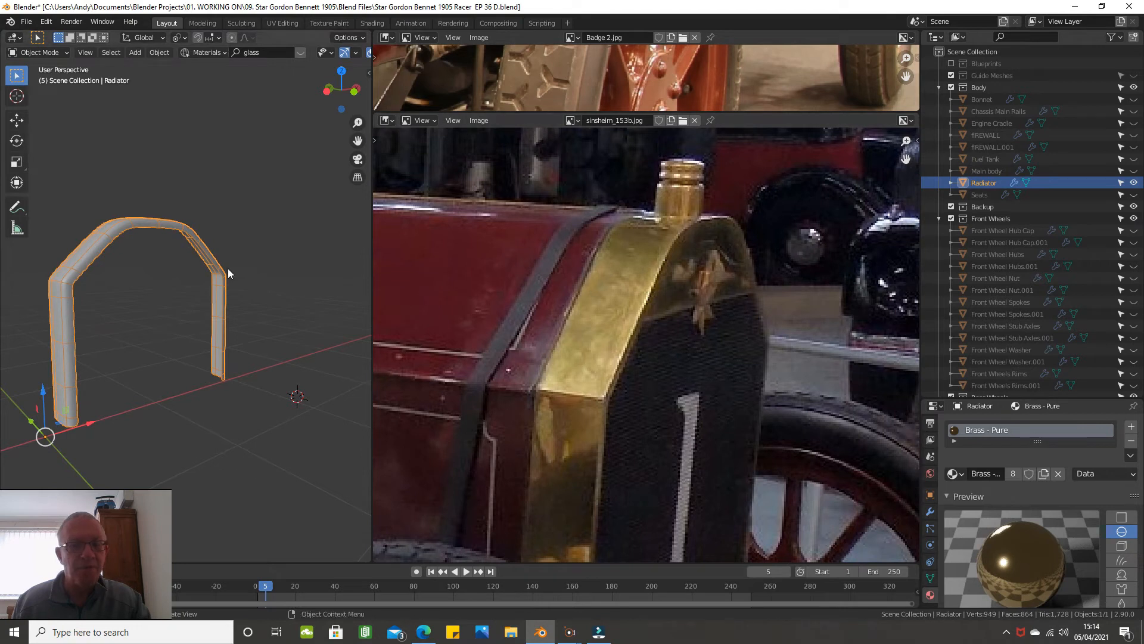
{"action": "middle_click_drag", "start_coordinate": [206, 257], "coordinate": [189, 255]}
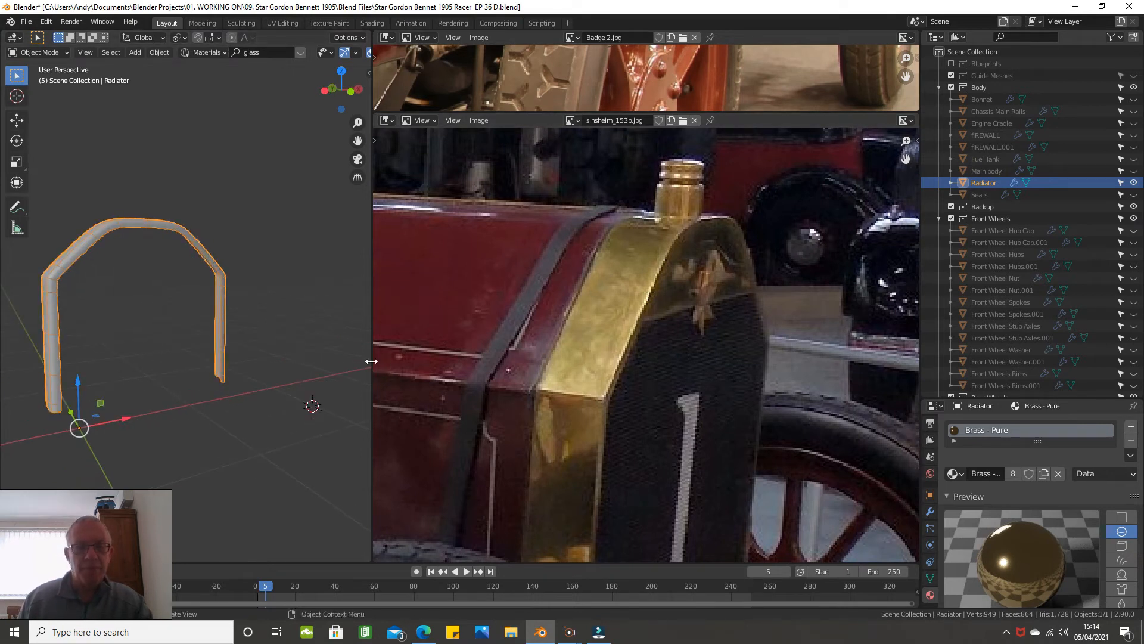
{"action": "left_click_drag", "start_coordinate": [371, 361], "coordinate": [937, 352]}
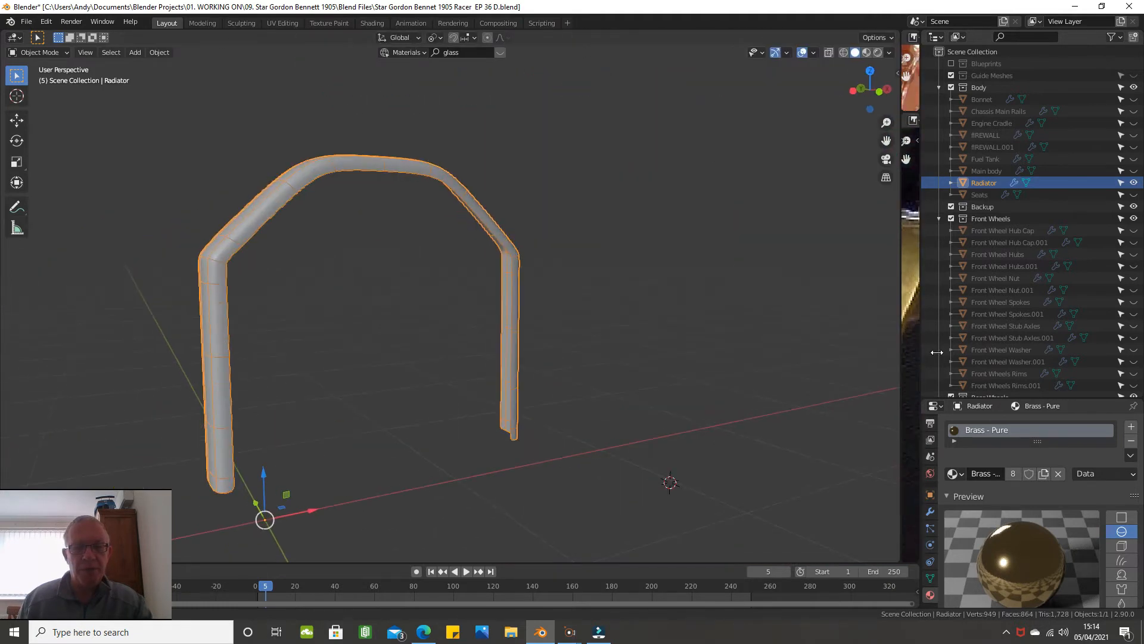
Add a loop cut across the radiator's sloping section and slide it towards the top by a factor of about -0.26
{"action": "key", "text": "KP_1"}
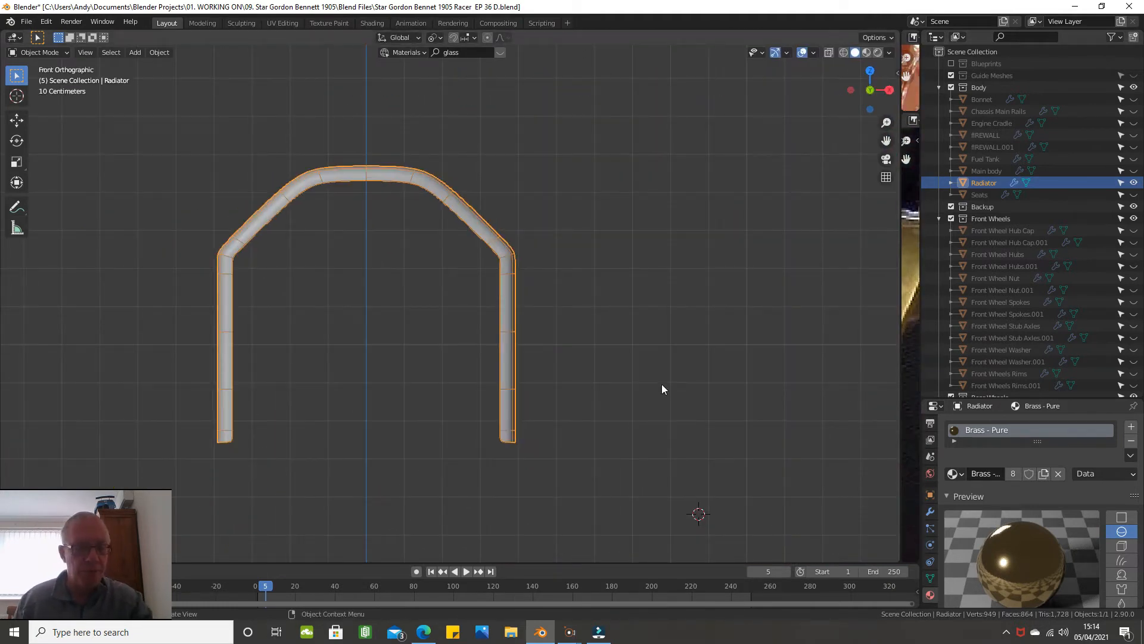
{"action": "key", "text": "Tab"}
{"action": "scroll", "coordinate": [511, 322], "scroll_direction": "up", "scroll_amount": 1}
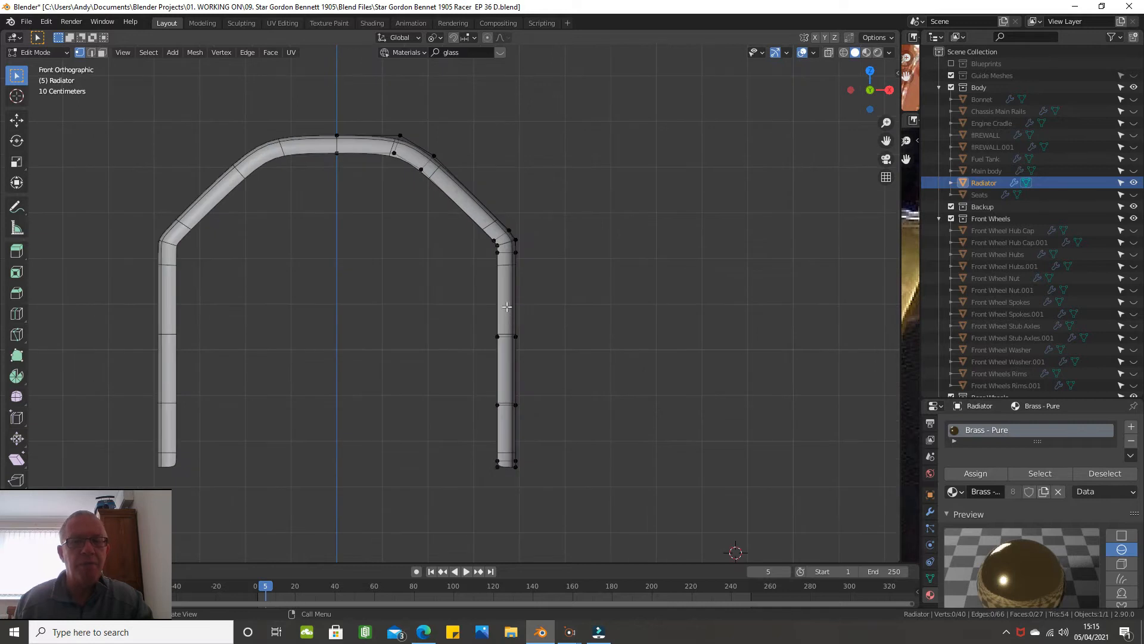
{"action": "scroll", "coordinate": [507, 307], "scroll_direction": "up", "scroll_amount": 1}
{"action": "middle_click_drag", "start_coordinate": [494, 205], "coordinate": [520, 255], "text": "shift"}
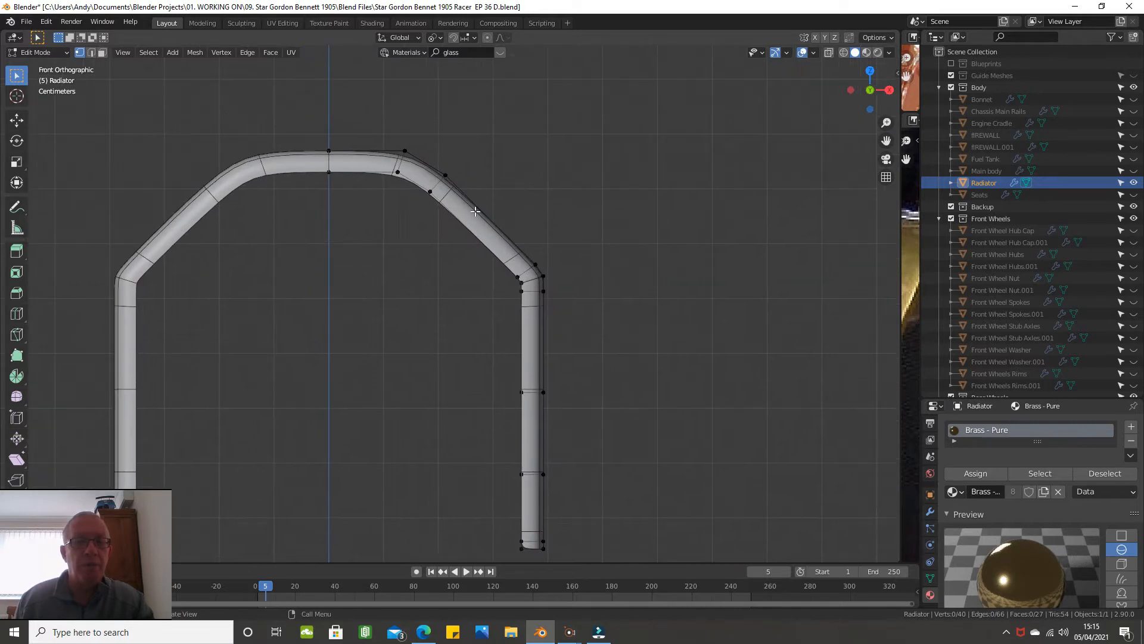
{"action": "key", "text": "ctrl+r"}
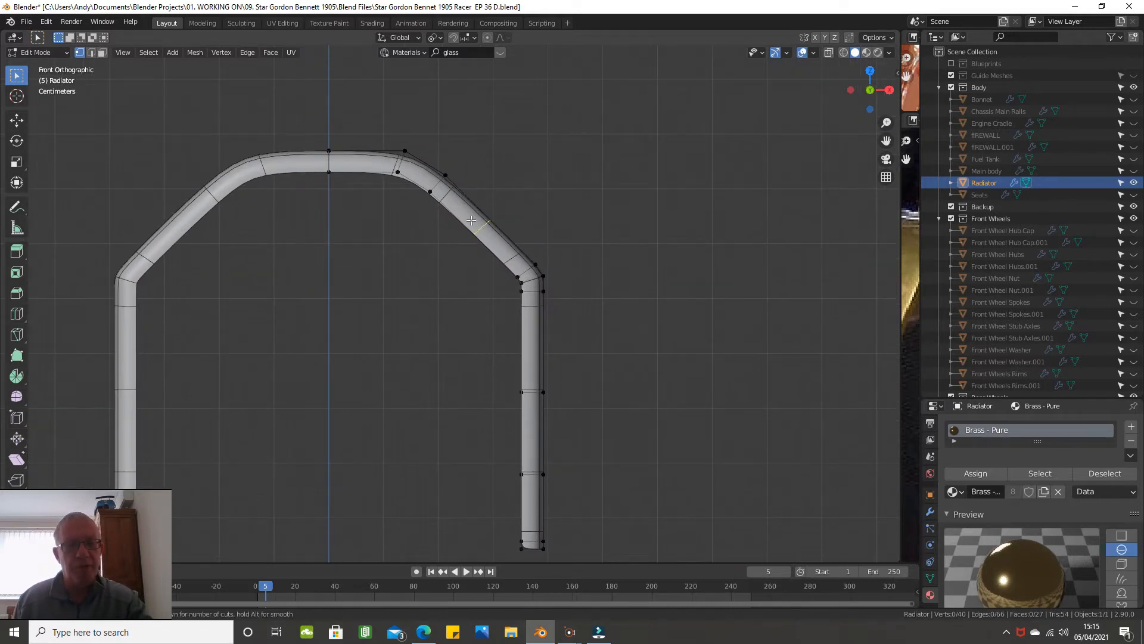
{"action": "left_click", "coordinate": [471, 220]}
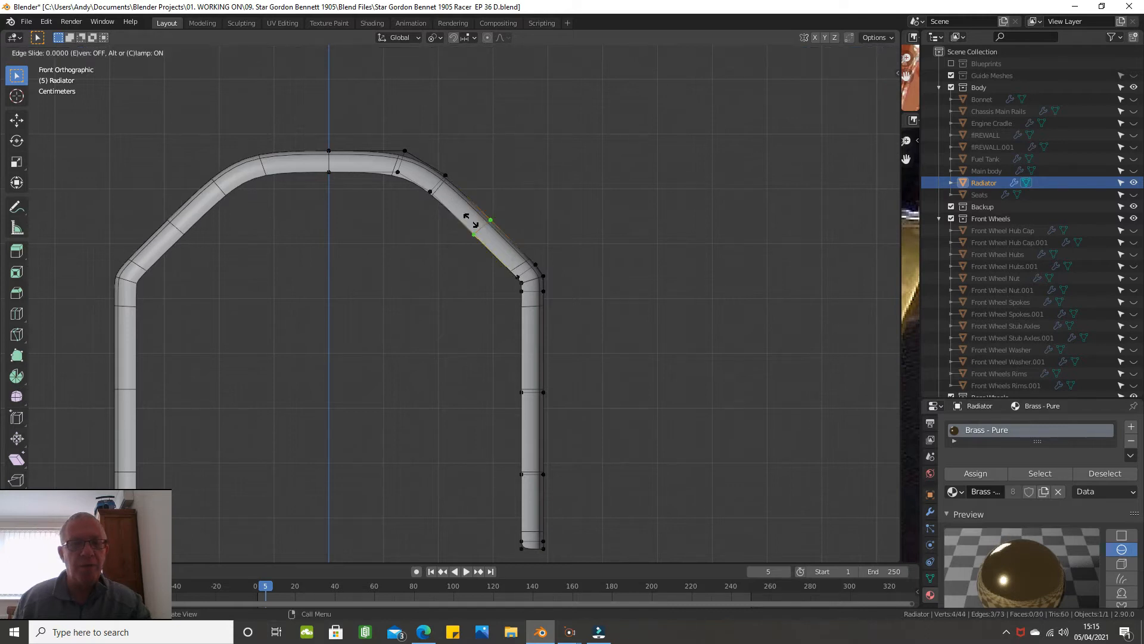
{"action": "left_click_drag", "start_coordinate": [471, 221], "coordinate": [459, 211]}
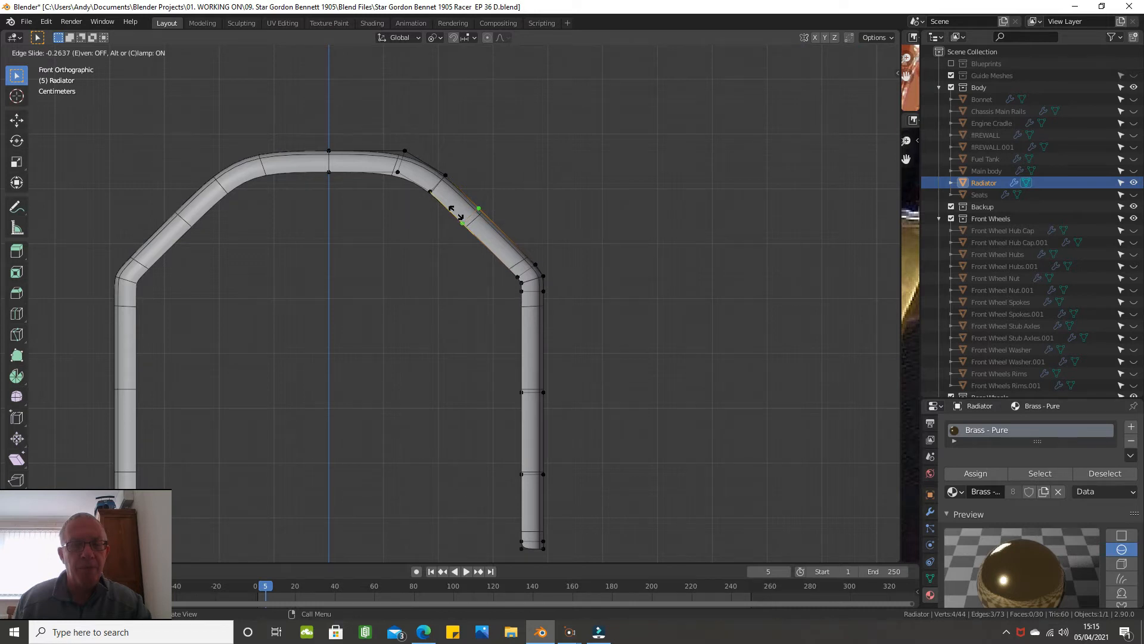
{"action": "left_click_drag", "start_coordinate": [456, 214], "coordinate": [457, 215]}
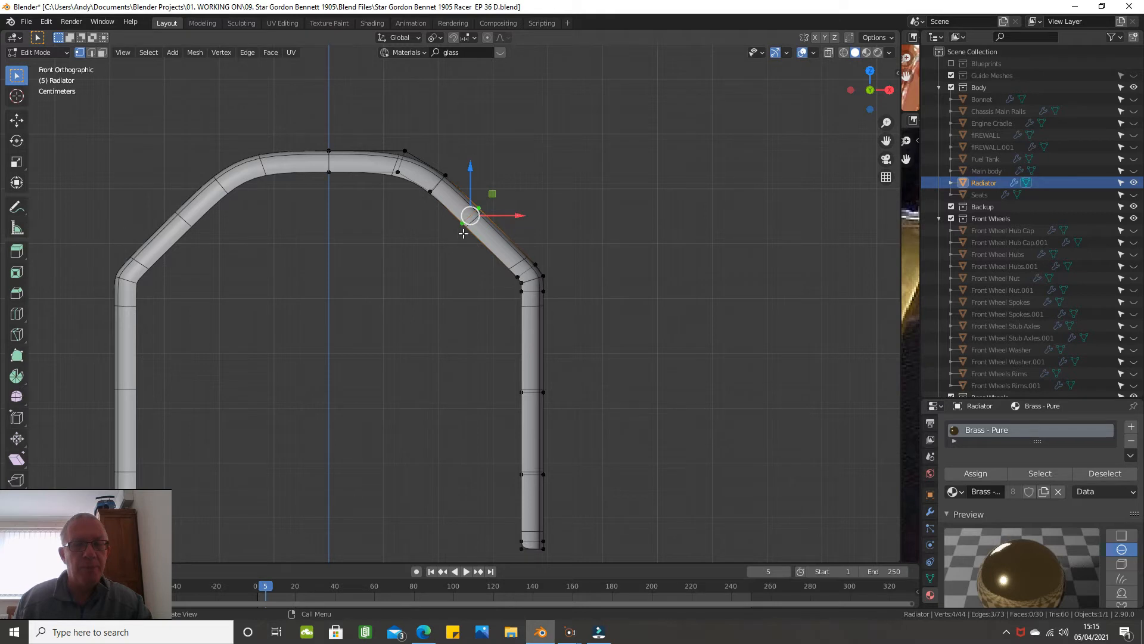
Extrude the new loop's inner vertex about -0.339 m along X to the centre line and connect it to the frame's inner centre vertex
{"action": "scroll", "coordinate": [485, 208], "scroll_direction": "up", "scroll_amount": 4}
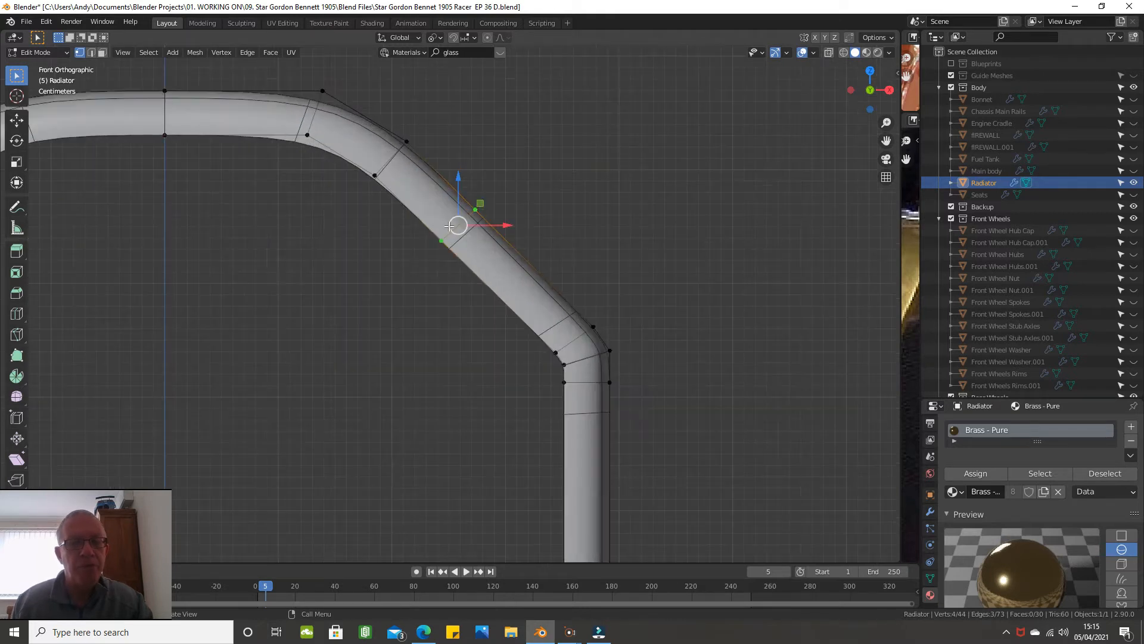
{"action": "left_click", "coordinate": [440, 241]}
{"action": "middle_click_drag", "start_coordinate": [537, 203], "coordinate": [659, 205], "text": "shift"}
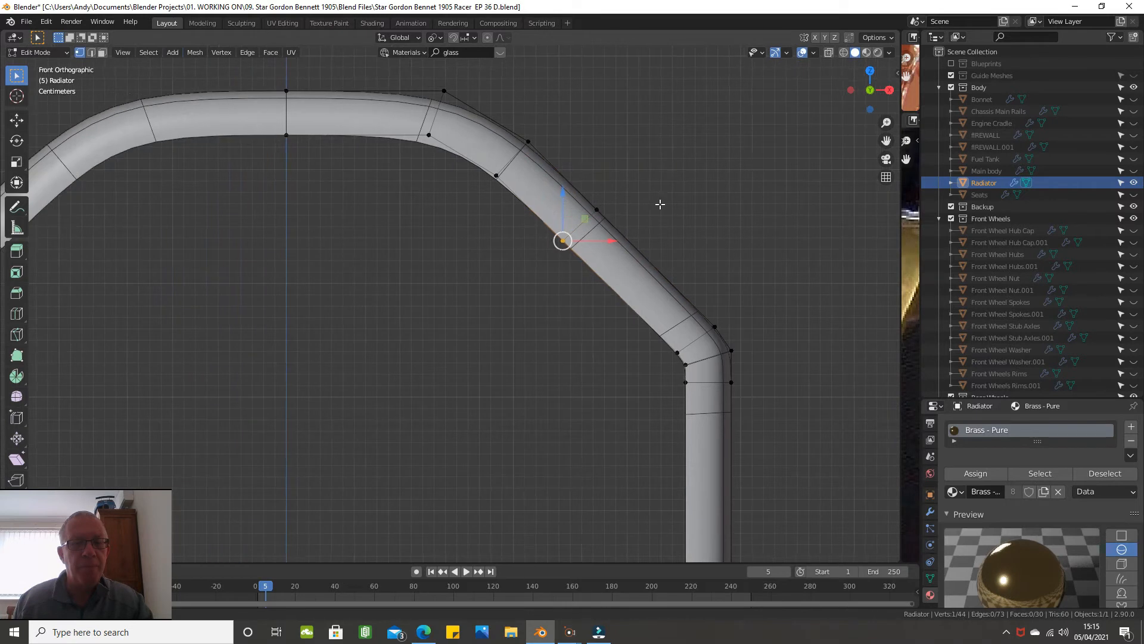
{"action": "key", "text": "e"}
{"action": "key", "text": "x"}
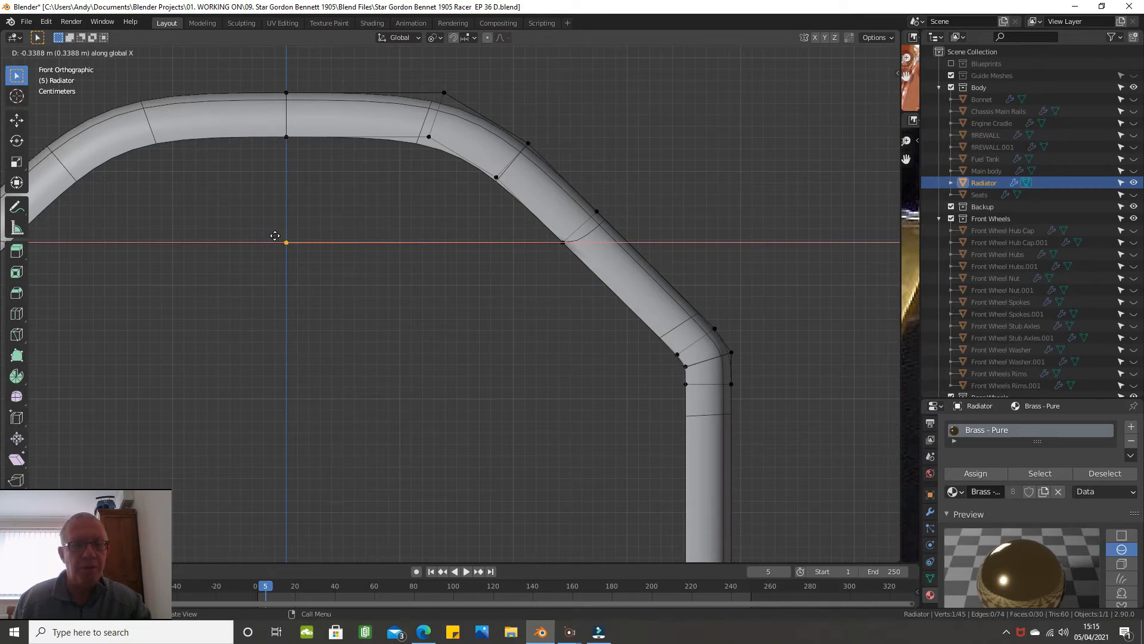
{"action": "left_click", "coordinate": [274, 236]}
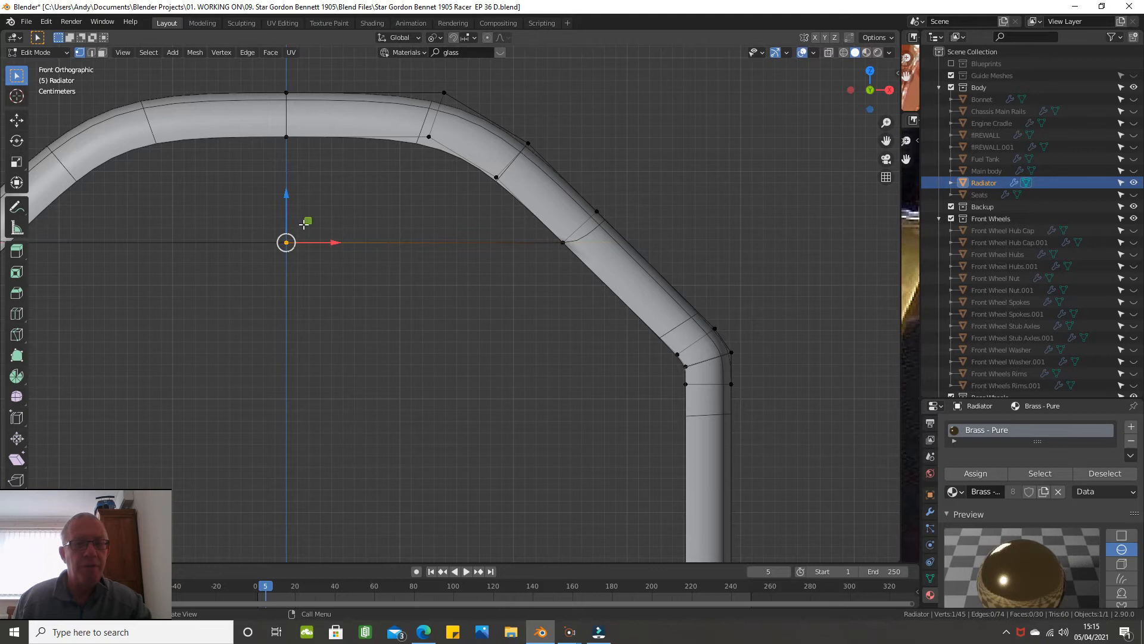
{"action": "left_click", "coordinate": [298, 135], "text": "shift"}
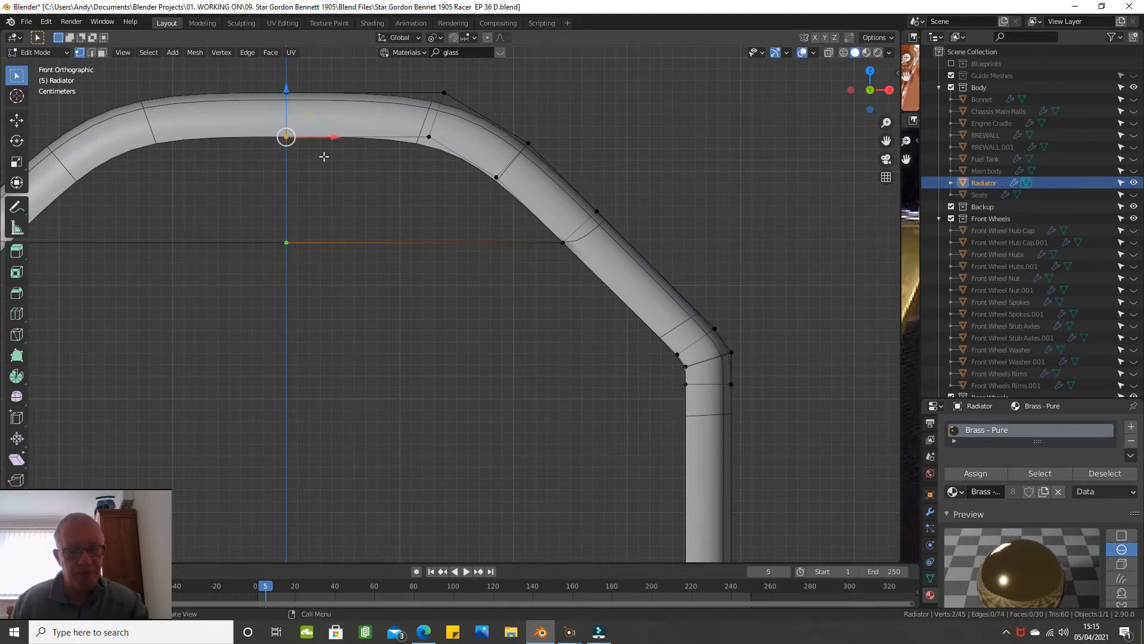
{"action": "key", "text": "f"}
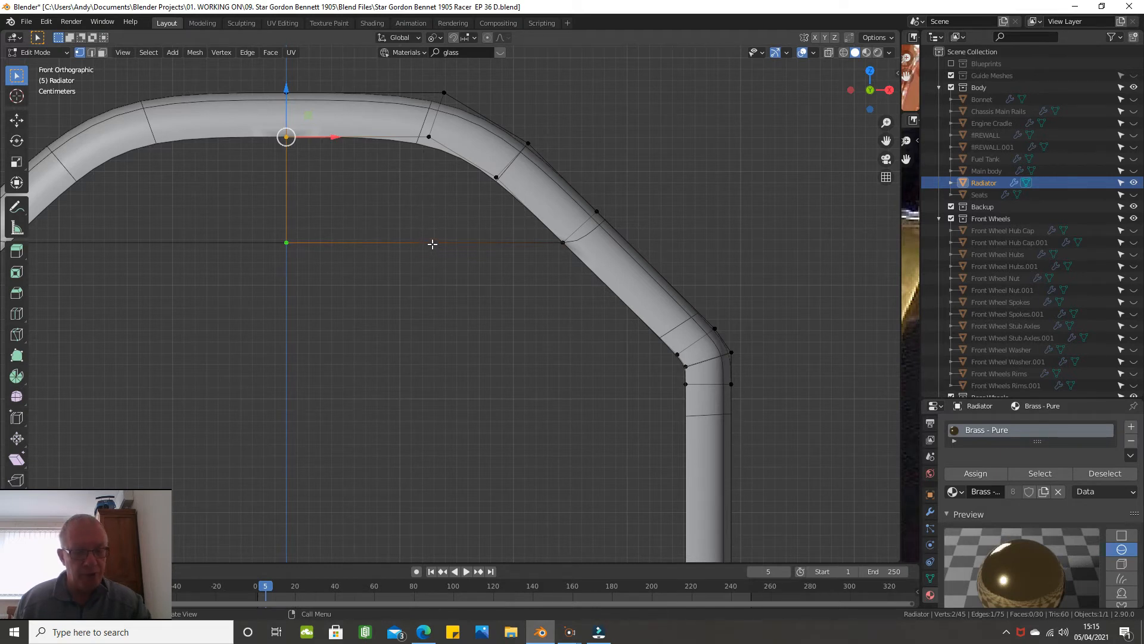
Divide the horizontal edge with two evenly spaced cuts and slide the vertex nearer the frame outwards by a factor of about 0.26
{"action": "key", "text": "ctrl+r"}
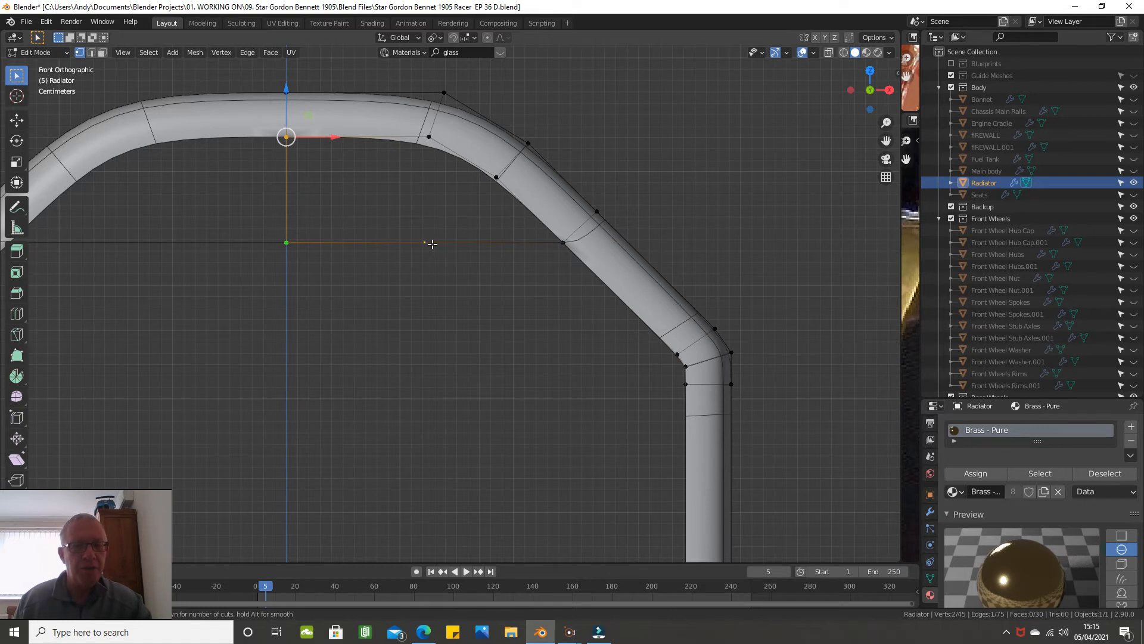
{"action": "scroll", "coordinate": [433, 244], "scroll_direction": "up", "scroll_amount": 1}
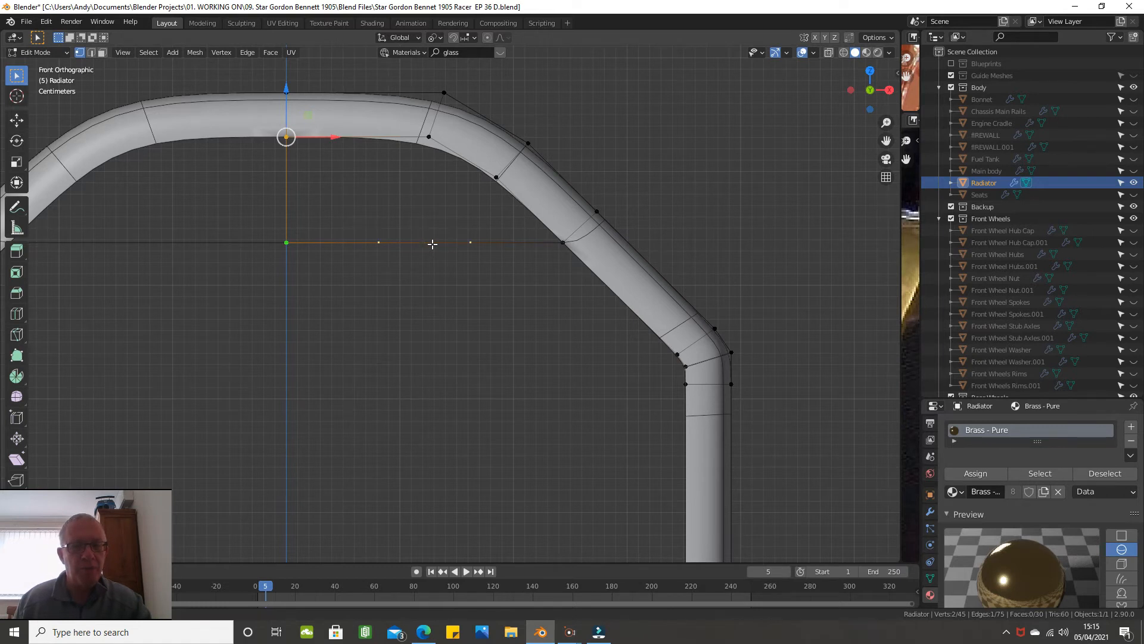
{"action": "left_click", "coordinate": [432, 244]}
{"action": "left_click", "coordinate": [465, 260]}
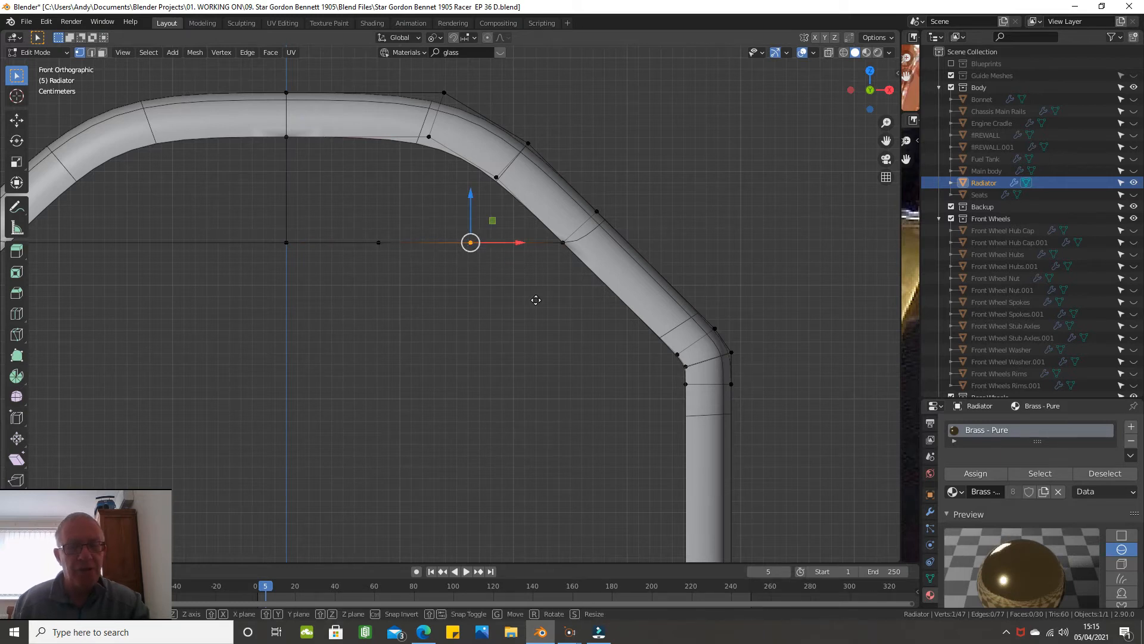
{"action": "key", "text": "shift+v"}
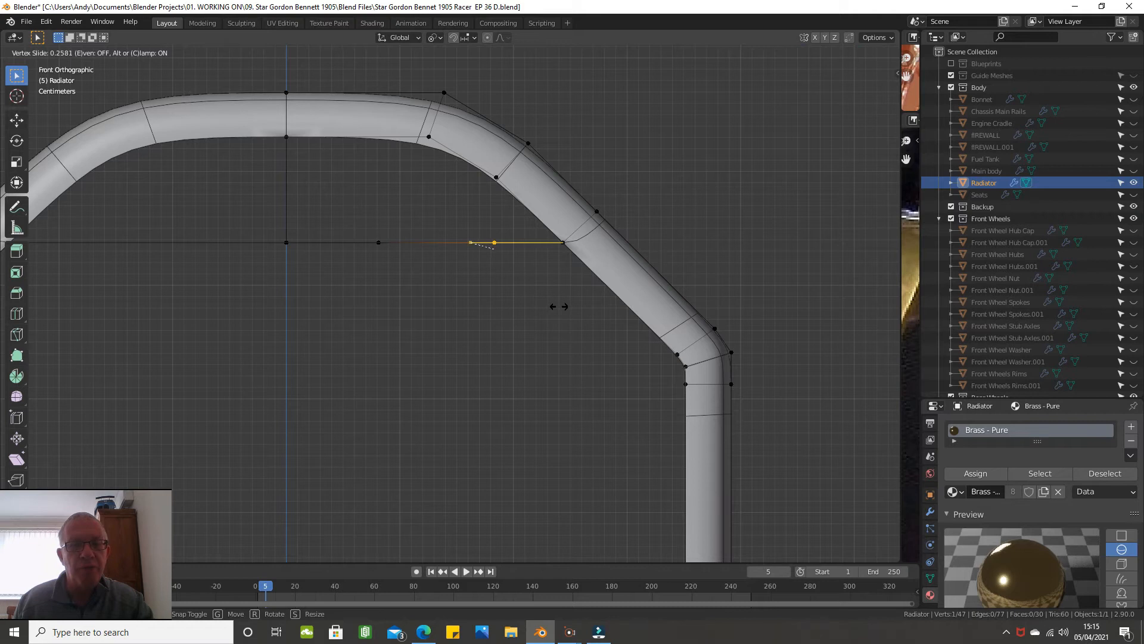
{"action": "left_click", "coordinate": [559, 307]}
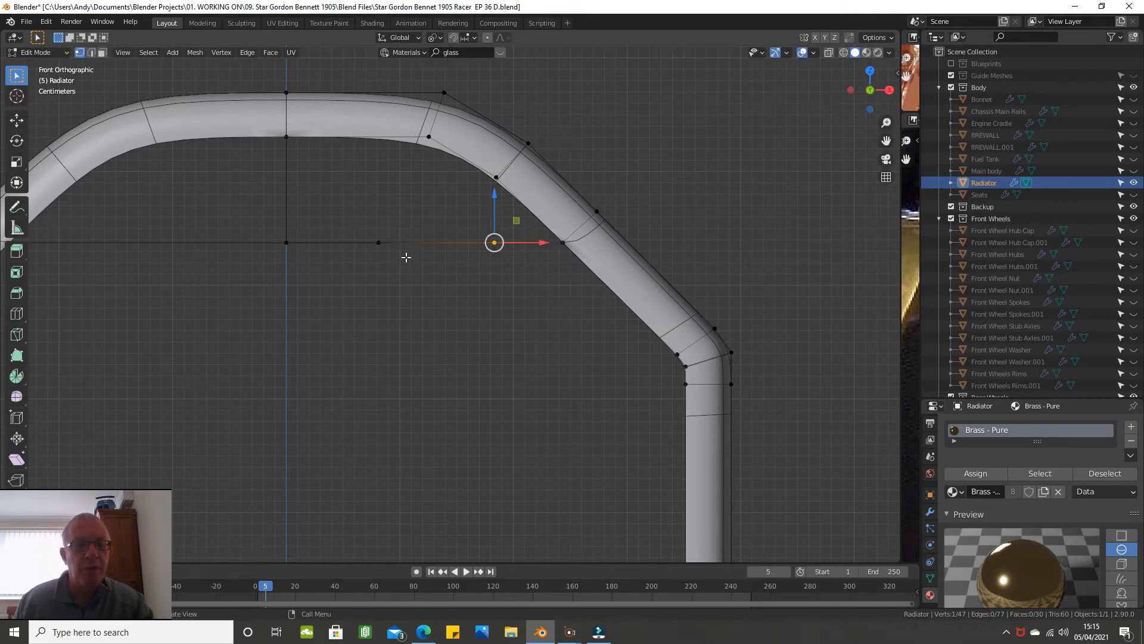
Slide the horizontal edge's vertex nearer the centre line outwards until it sits directly below the frame's upper inner corner vertex
{"action": "left_click", "coordinate": [396, 251]}
{"action": "key", "text": "shift+v"}
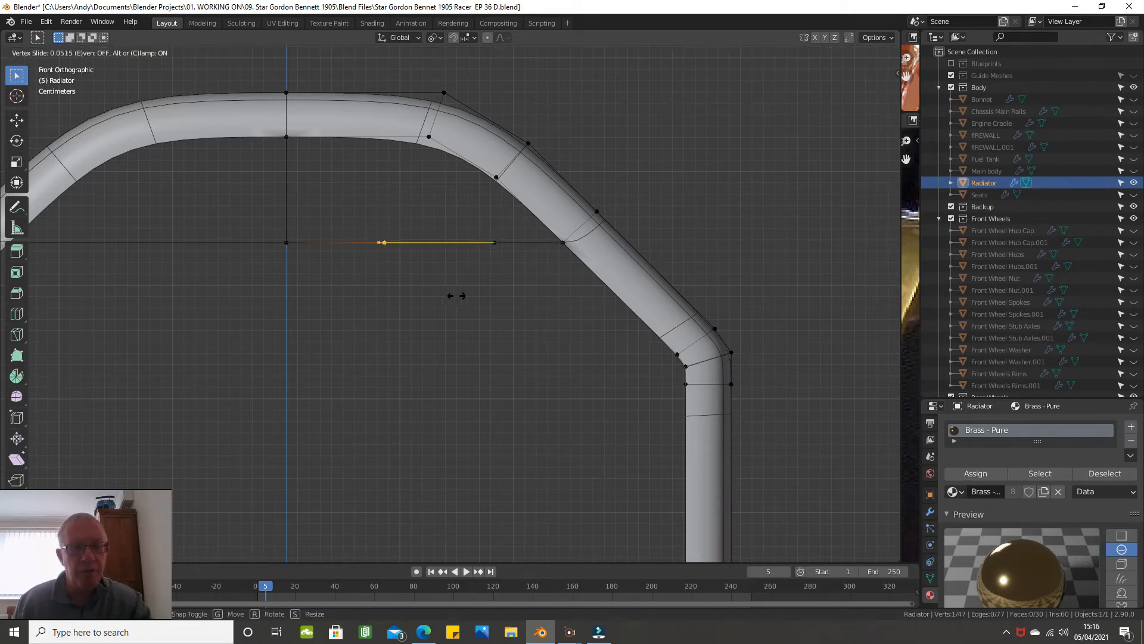
{"action": "left_click", "coordinate": [495, 293]}
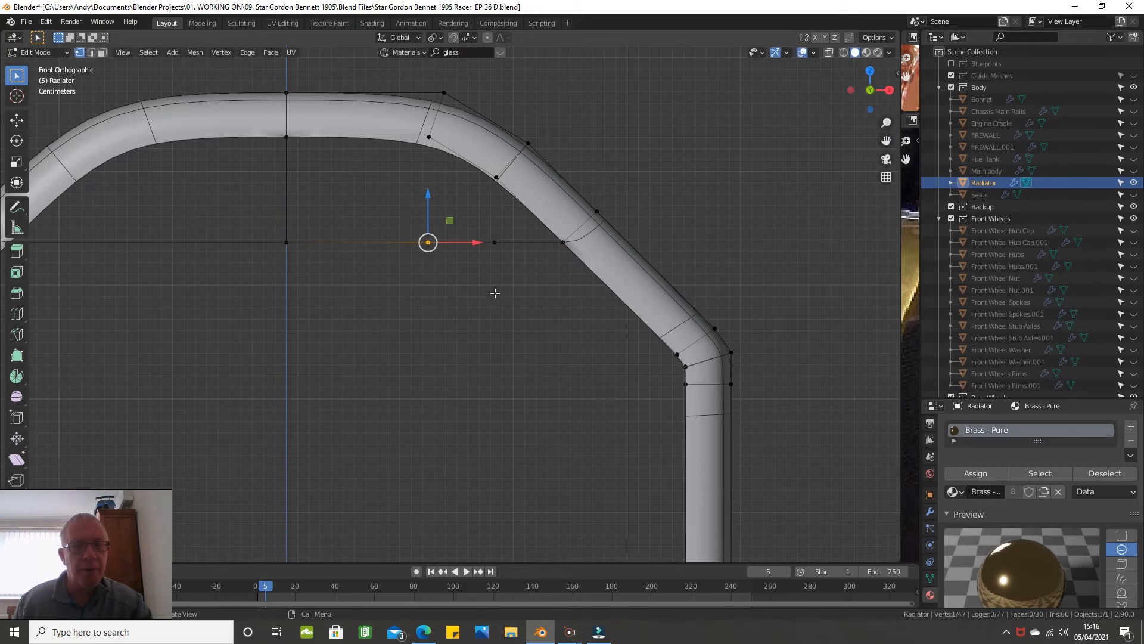
Fill a four-sided face between the centre-line vertices, the frame's upper inner corner and the vertex directly below it
{"action": "left_click", "coordinate": [287, 138]}
{"action": "left_click", "coordinate": [286, 242], "text": "shift"}
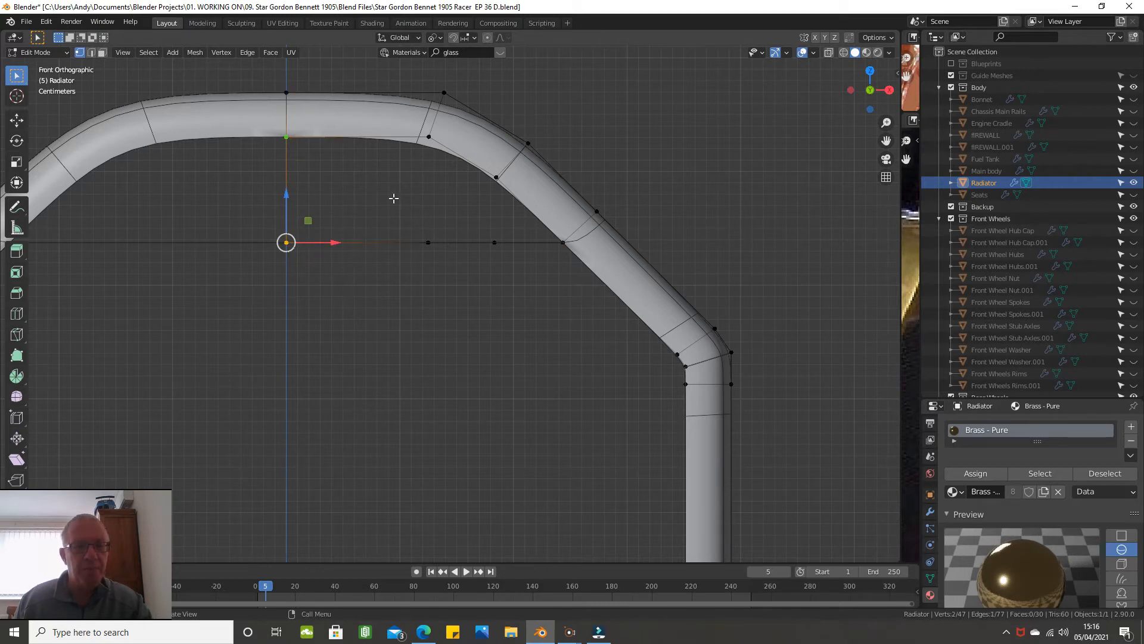
{"action": "left_click", "coordinate": [427, 143], "text": "shift"}
{"action": "left_click", "coordinate": [423, 238], "text": "shift"}
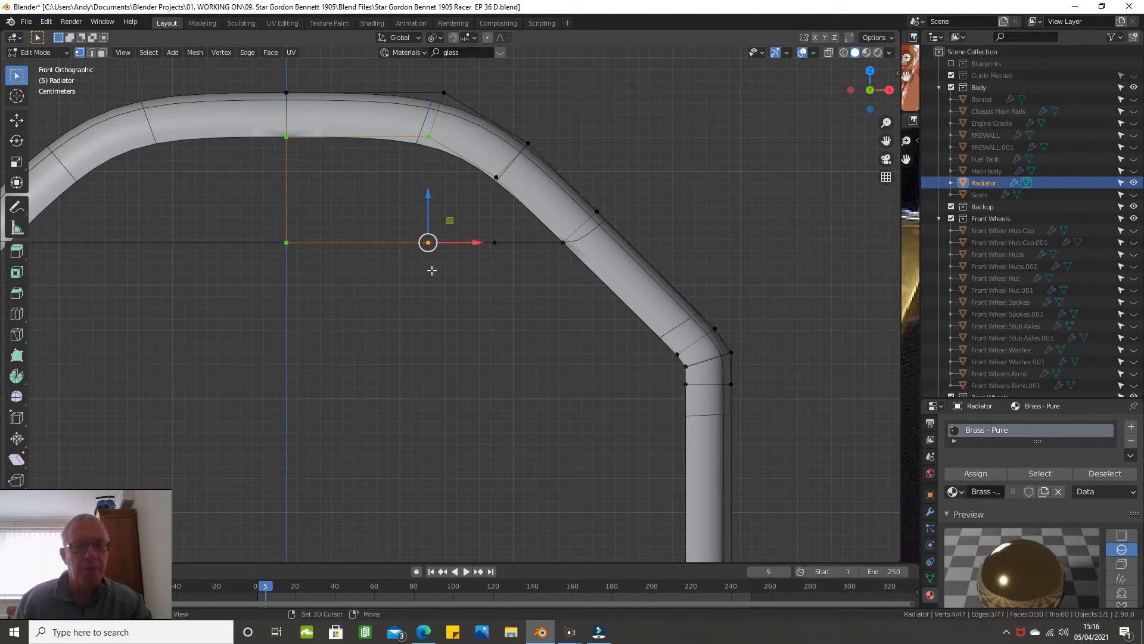
{"action": "key", "text": "f"}
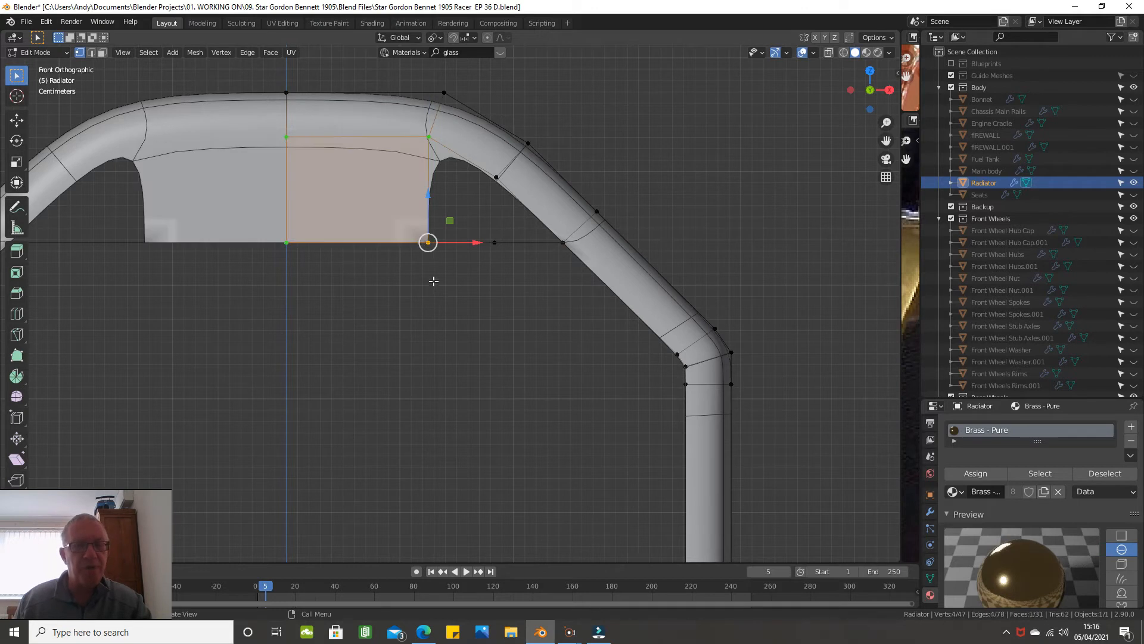
Fill the two remaining faces between the horizontal edge and the curved inner corner of the frame, and clear the selection
{"action": "left_click", "coordinate": [436, 142]}
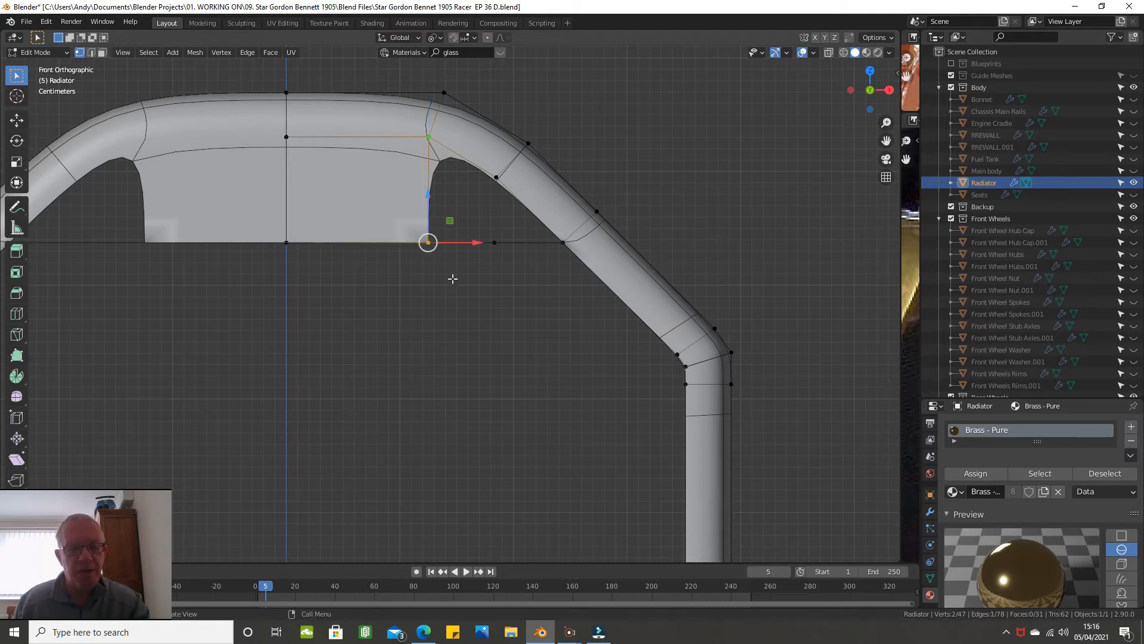
{"action": "key", "text": "f"}
{"action": "key", "text": "f"}
{"action": "key", "text": "alt+a"}
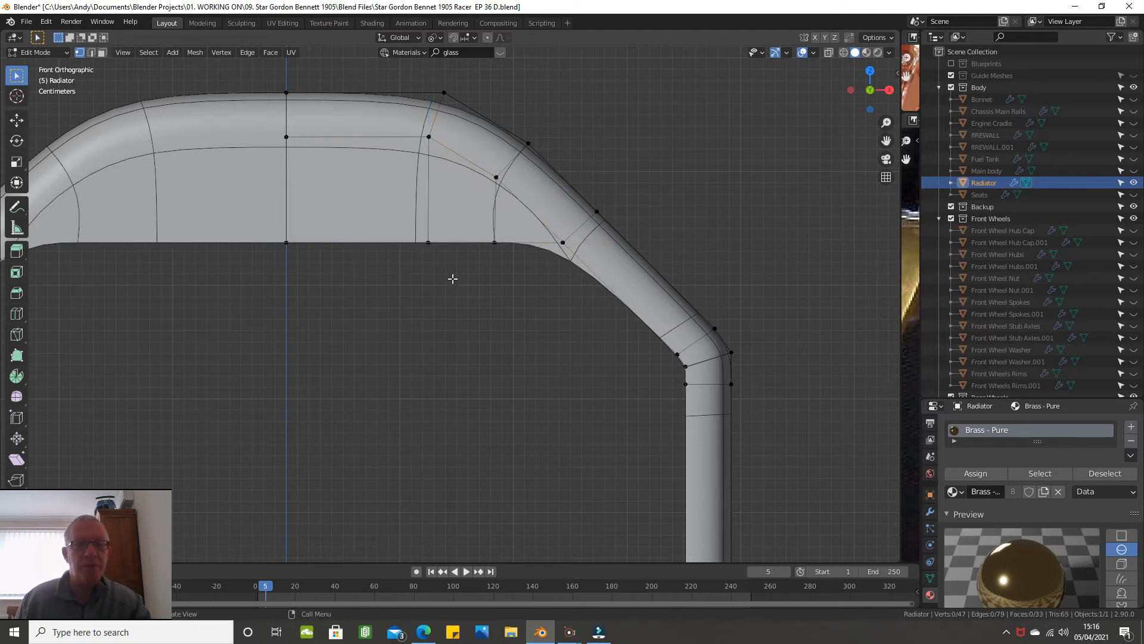
Add a loop cut across the sloping section below the panel and slide its inner vertex towards the panel by a factor of about 0.69
{"action": "scroll", "coordinate": [456, 272], "scroll_direction": "down", "scroll_amount": 2}
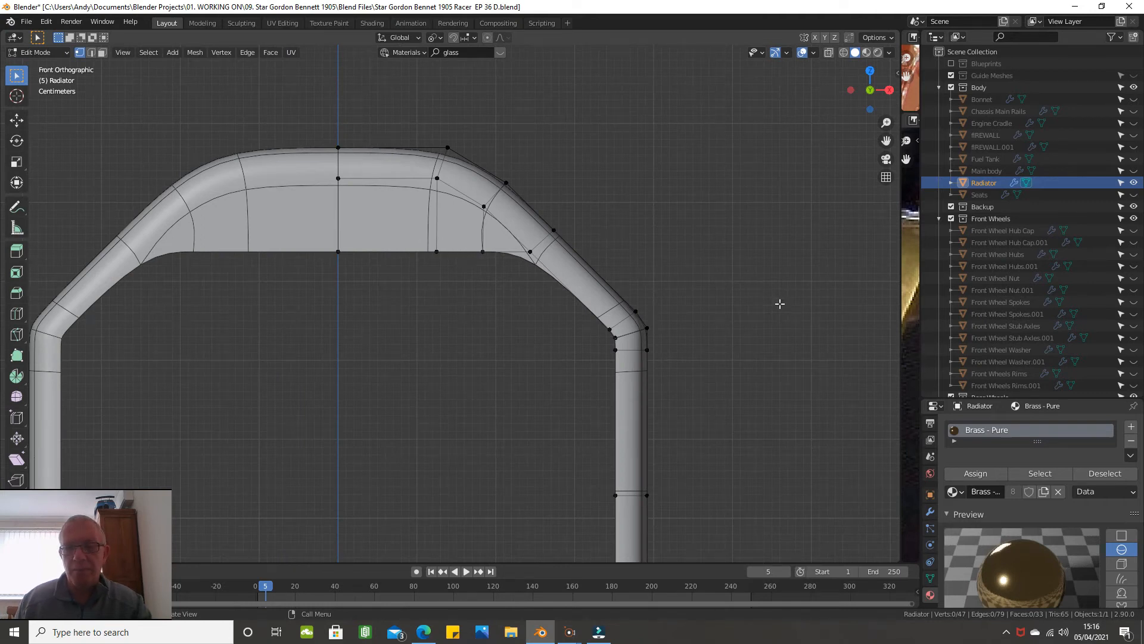
{"action": "key", "text": "ctrl+r"}
{"action": "left_click", "coordinate": [558, 281]}
{"action": "right_click", "coordinate": [559, 281]}
{"action": "left_click", "coordinate": [572, 290]}
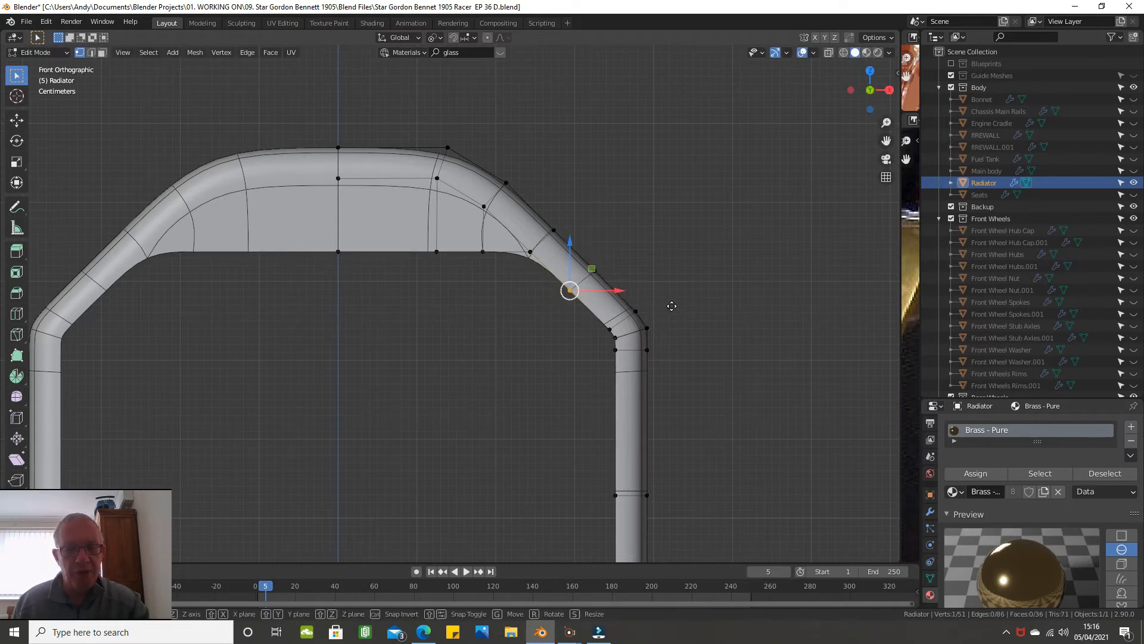
{"action": "key", "text": "shift+v"}
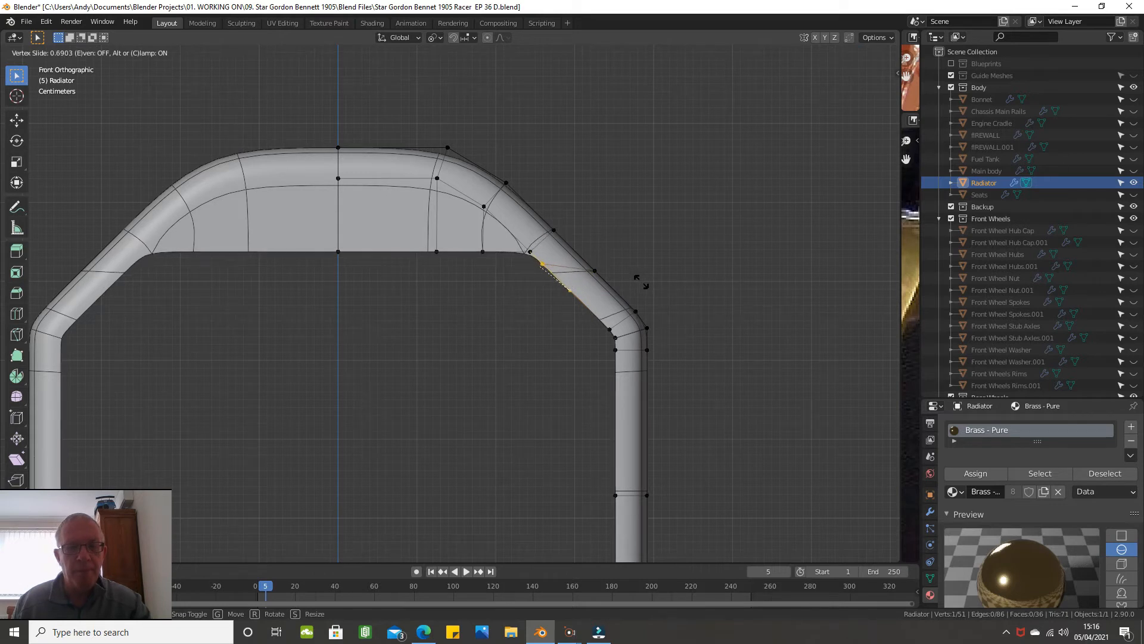
{"action": "left_click", "coordinate": [640, 281]}
Select the inner front edge loop of the frame and panel and extrude it about 0.085 m along Y
{"action": "middle_click_drag", "start_coordinate": [545, 253], "coordinate": [442, 323]}
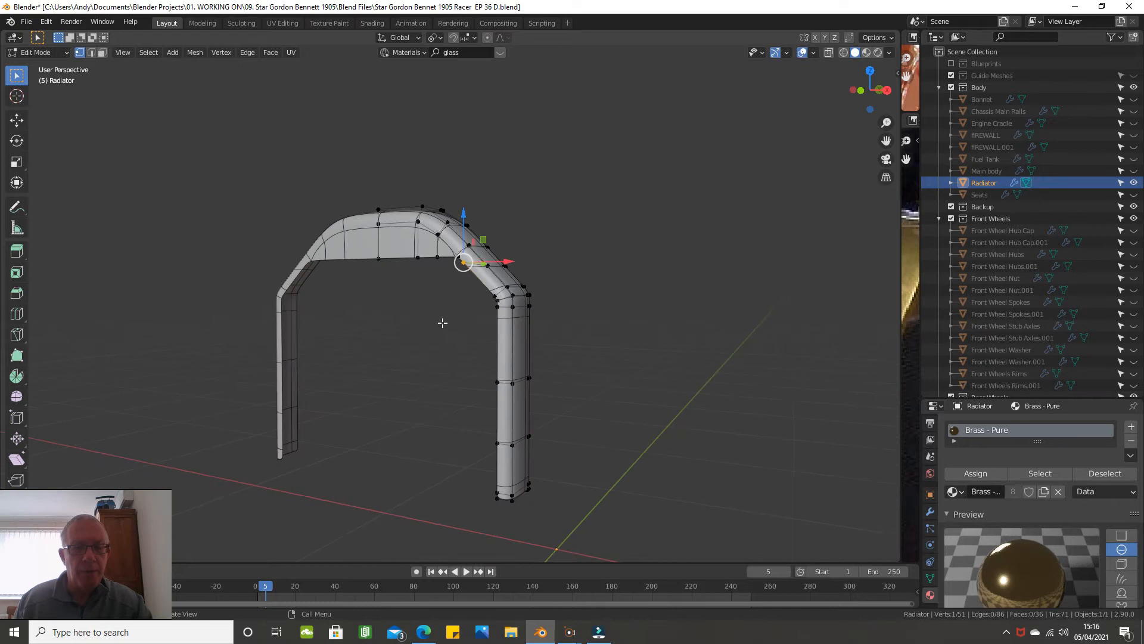
{"action": "left_click", "coordinate": [498, 405], "text": "alt"}
{"action": "mouse_move", "coordinate": [539, 310]}
{"action": "middle_mouse_down"}
{"action": "mouse_move", "coordinate": [518, 309]}
{"action": "mouse_move", "coordinate": [585, 302]}
{"action": "mouse_move", "coordinate": [572, 321]}
{"action": "mouse_move", "coordinate": [555, 320]}
{"action": "middle_mouse_up"}
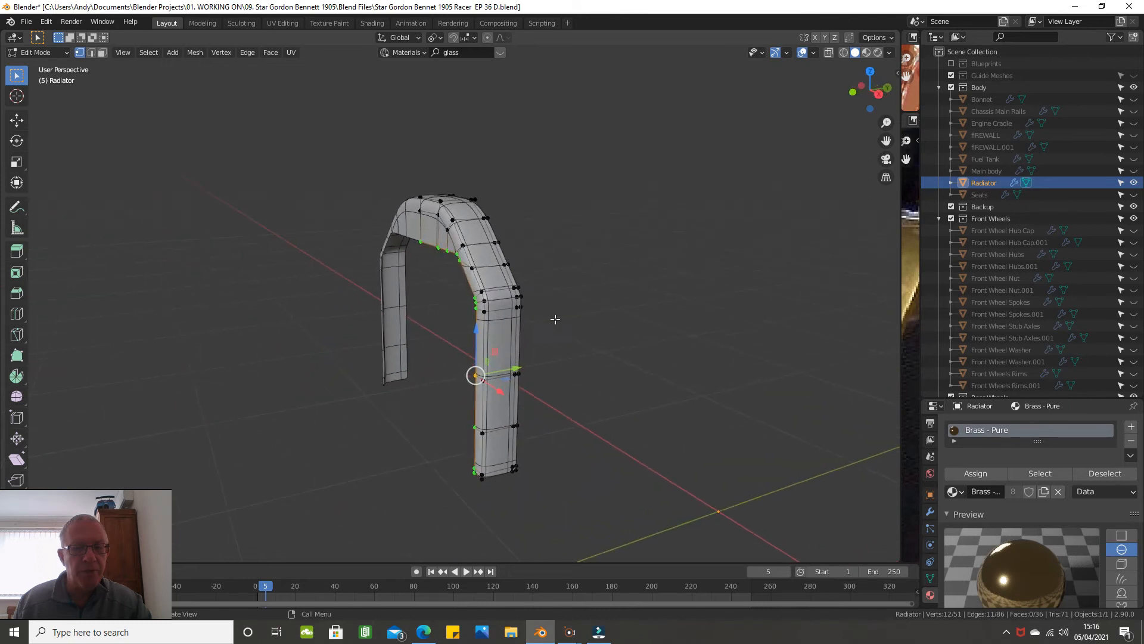
{"action": "scroll", "coordinate": [561, 286], "scroll_direction": "up", "scroll_amount": 2}
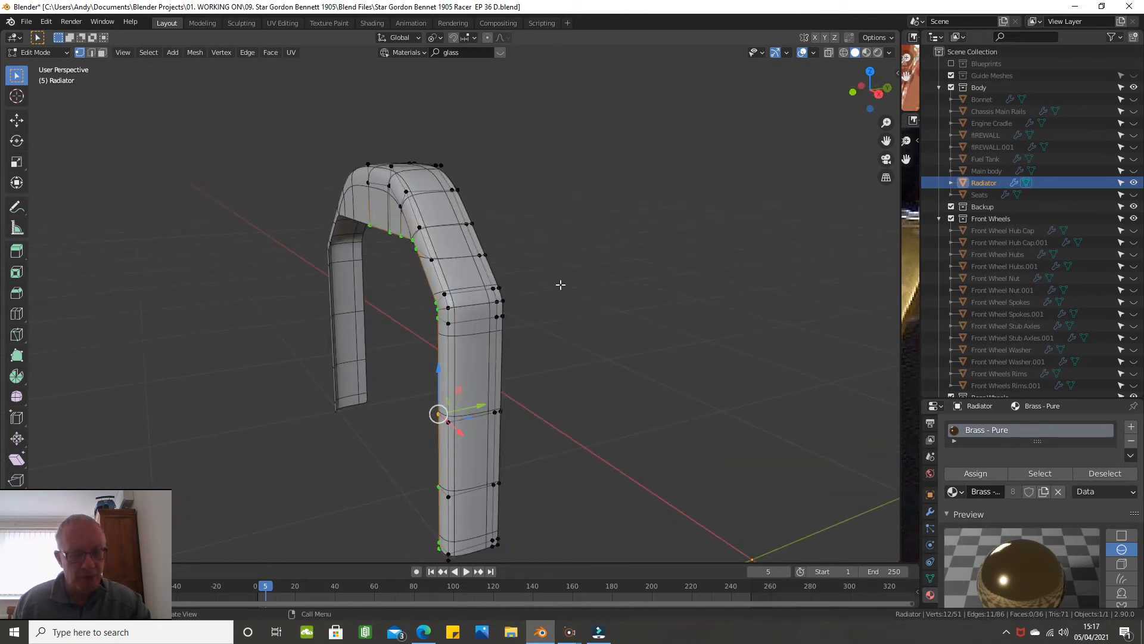
{"action": "key", "text": "e"}
{"action": "key", "text": "y"}
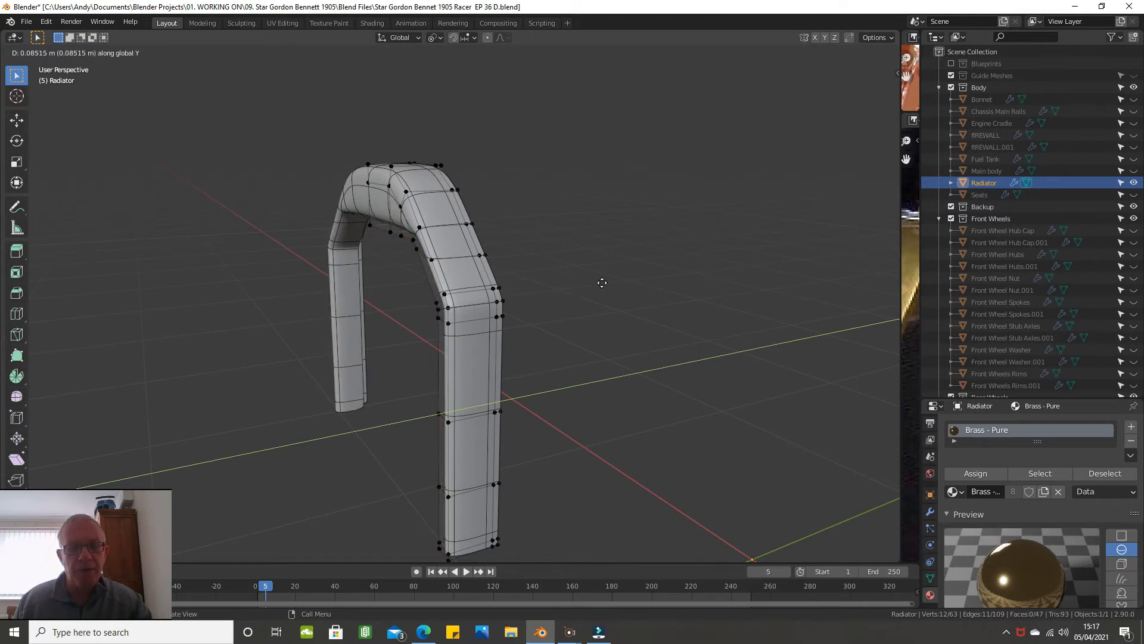
{"action": "left_click", "coordinate": [602, 282]}
Add the inner rear vertex on the sloping section to the selection and scale the extruded loop to 0 along Y
{"action": "mouse_move", "coordinate": [572, 286]}
{"action": "middle_mouse_down"}
{"action": "mouse_move", "coordinate": [524, 291]}
{"action": "mouse_move", "coordinate": [582, 242]}
{"action": "mouse_move", "coordinate": [554, 278]}
{"action": "mouse_move", "coordinate": [569, 273]}
{"action": "middle_mouse_up"}
{"action": "scroll", "coordinate": [545, 264], "scroll_direction": "up", "scroll_amount": 1}
{"action": "scroll", "coordinate": [582, 242], "scroll_direction": "up", "scroll_amount": 1}
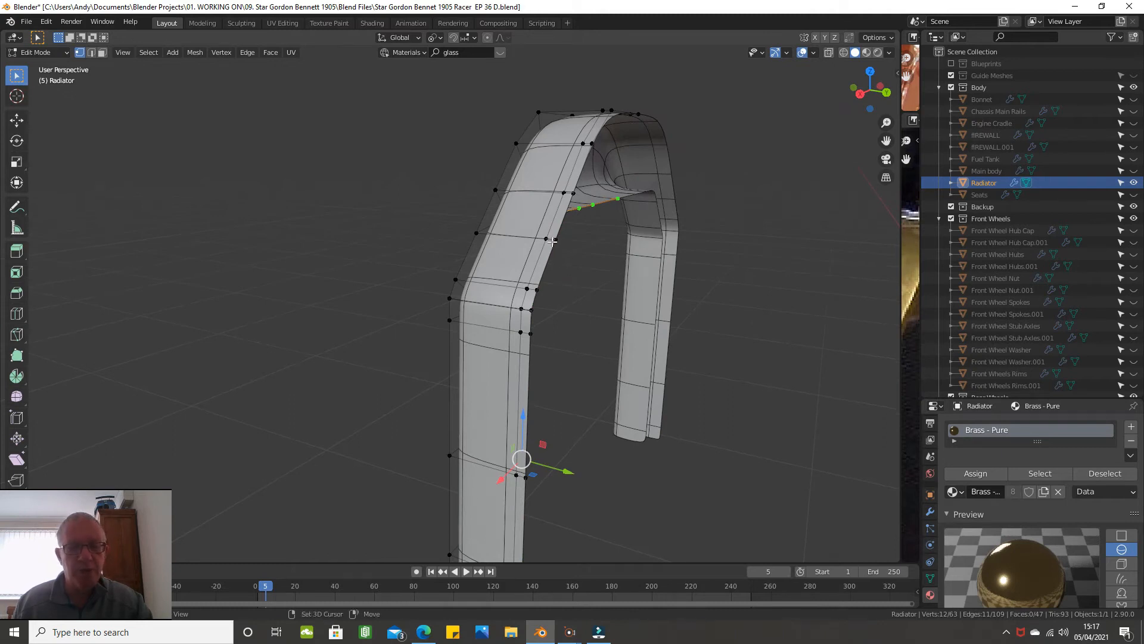
{"action": "left_click", "coordinate": [552, 241], "text": "shift"}
{"action": "scroll", "coordinate": [572, 261], "scroll_direction": "down", "scroll_amount": 2}
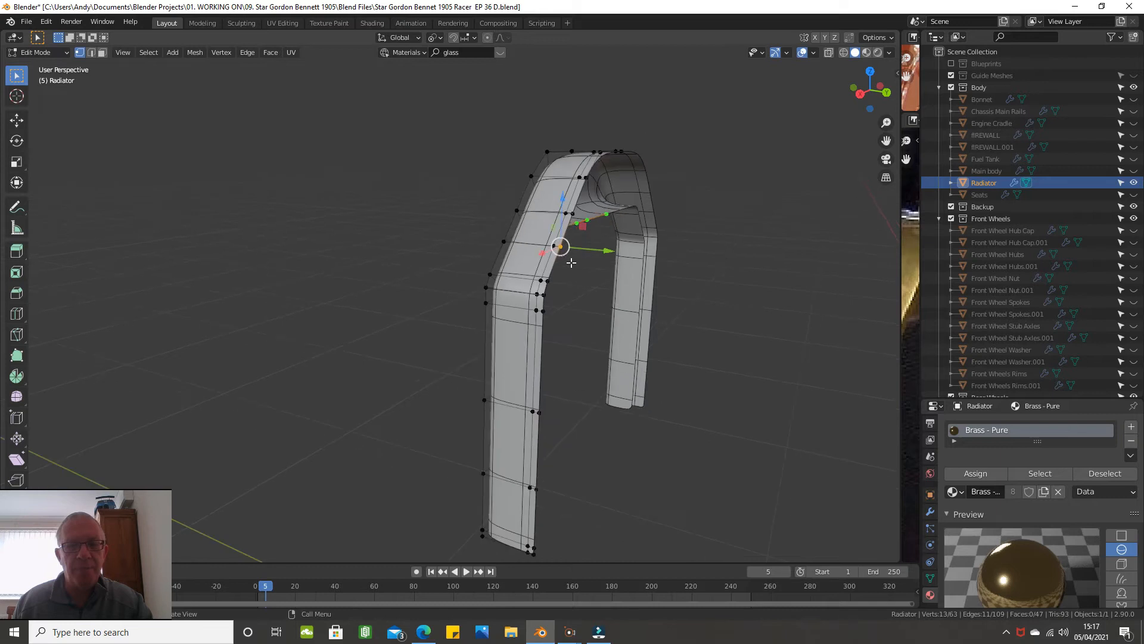
{"action": "type", "text": "sy"}
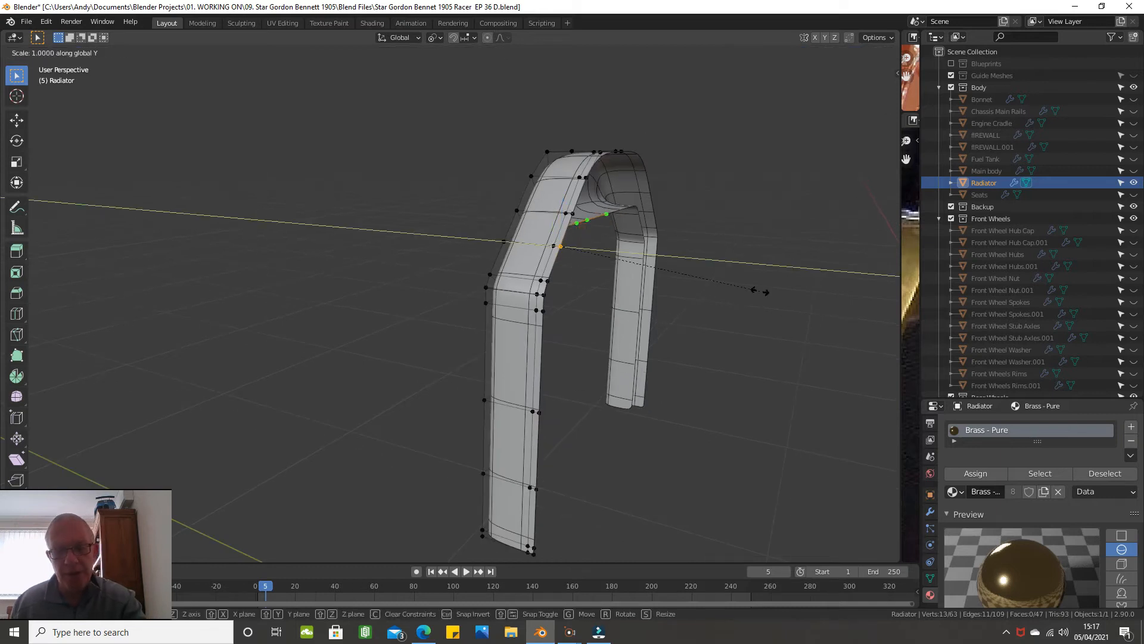
{"action": "type", "text": "0"}
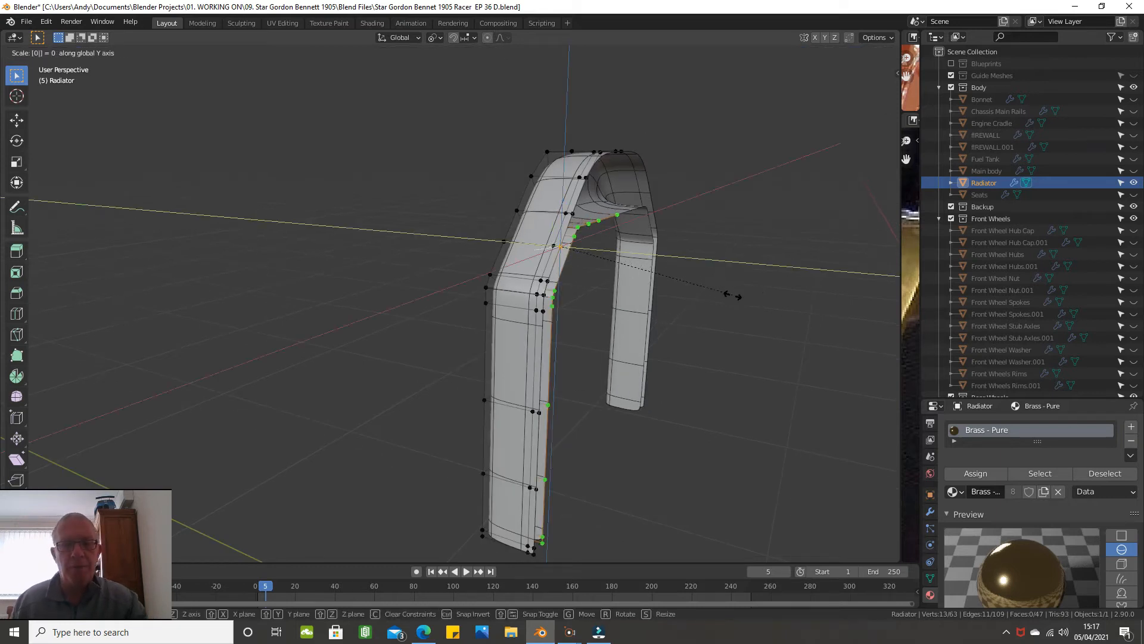
{"action": "key", "text": "Return"}
Enlarge the reference image area and examine the modelled panel and its inner lip against the brass surround in the photo
{"action": "mouse_move", "coordinate": [723, 296]}
{"action": "middle_mouse_down"}
{"action": "mouse_move", "coordinate": [721, 274]}
{"action": "mouse_move", "coordinate": [713, 281]}
{"action": "middle_mouse_up"}
{"action": "scroll", "coordinate": [712, 275], "scroll_direction": "down", "scroll_amount": 3}
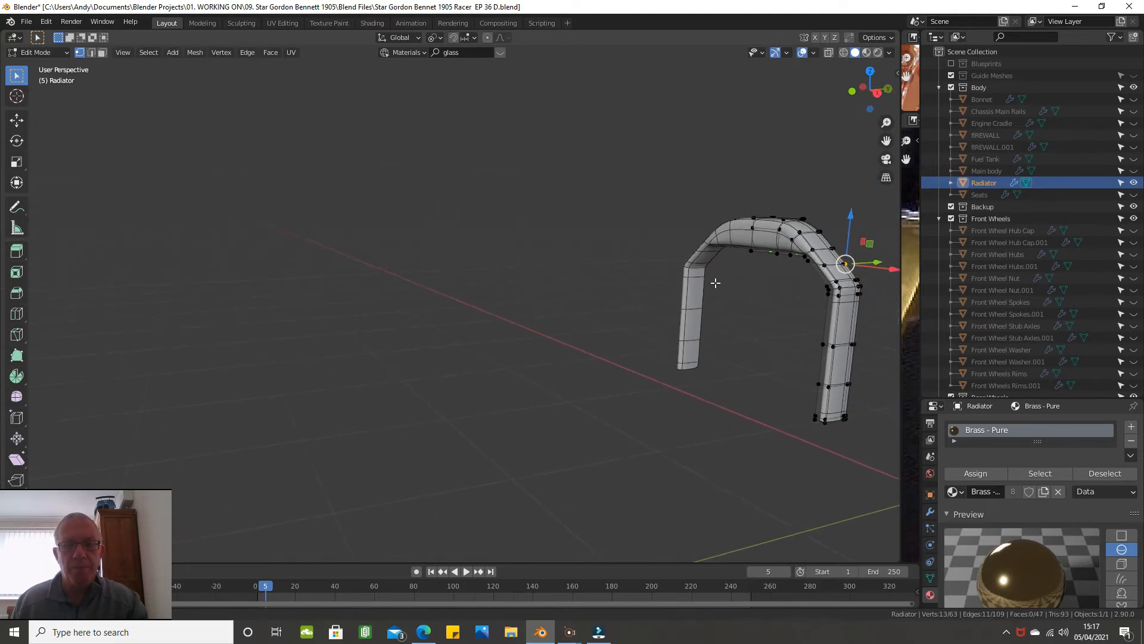
{"action": "scroll", "coordinate": [705, 282], "scroll_direction": "down", "scroll_amount": 3}
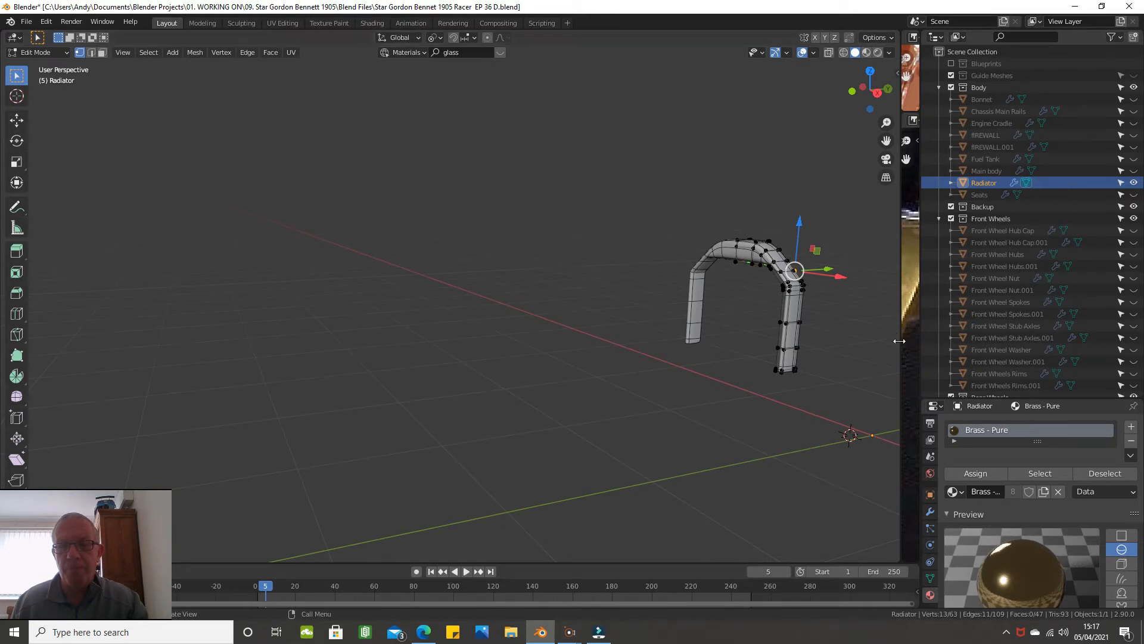
{"action": "left_click_drag", "start_coordinate": [898, 344], "coordinate": [659, 365]}
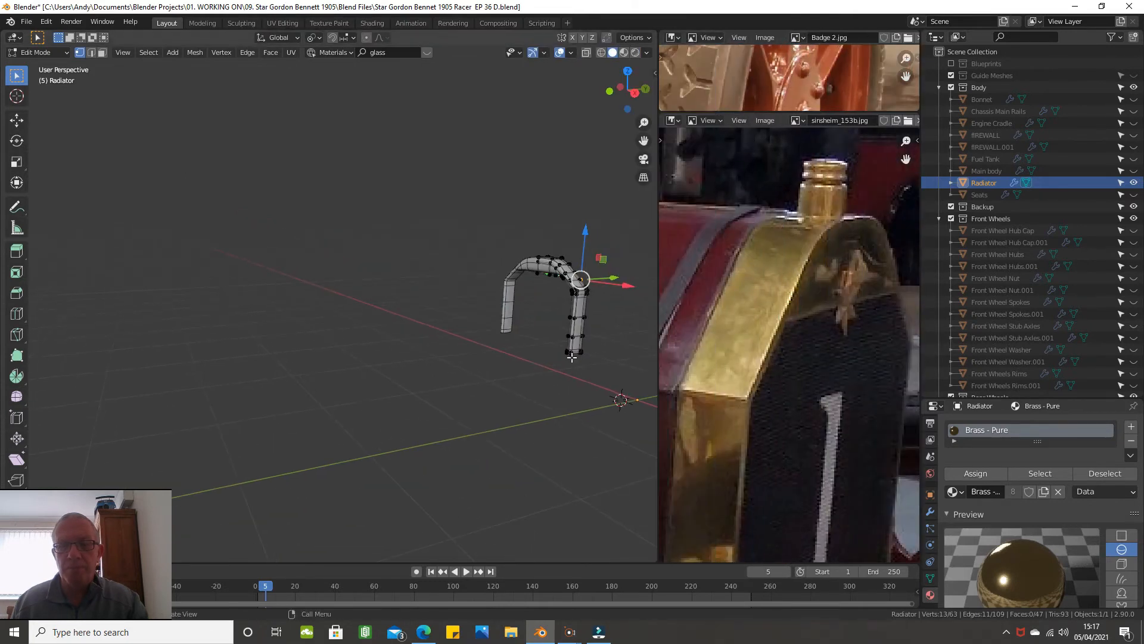
{"action": "middle_click_drag", "start_coordinate": [560, 340], "coordinate": [472, 318]}
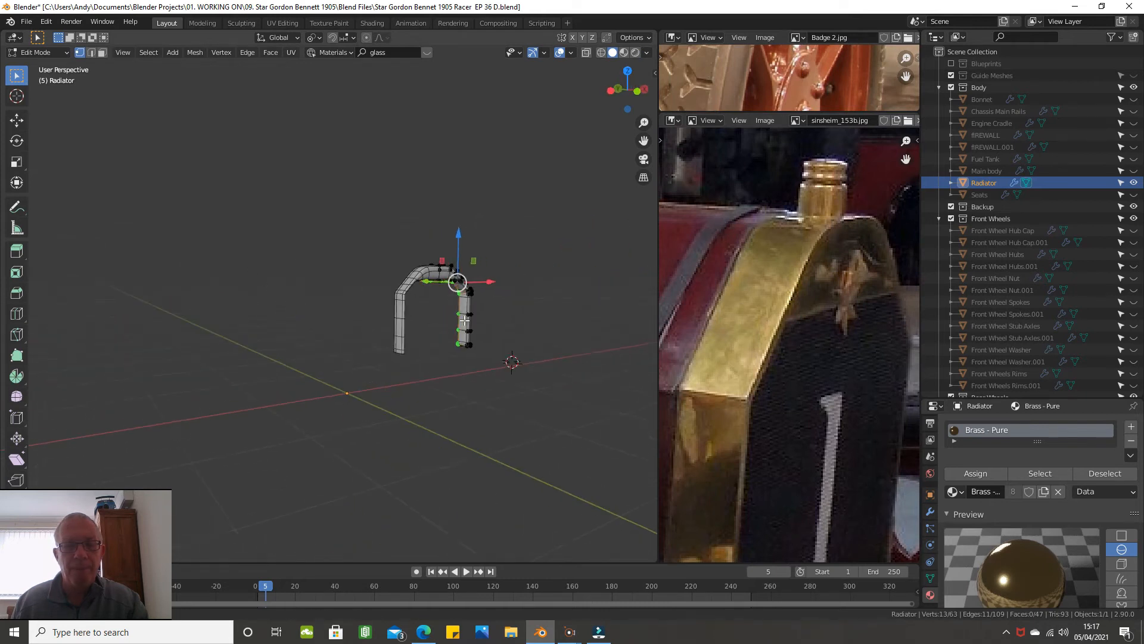
{"action": "scroll", "coordinate": [464, 261], "scroll_direction": "up", "scroll_amount": 5}
{"action": "scroll", "coordinate": [463, 261], "scroll_direction": "up", "scroll_amount": 3}
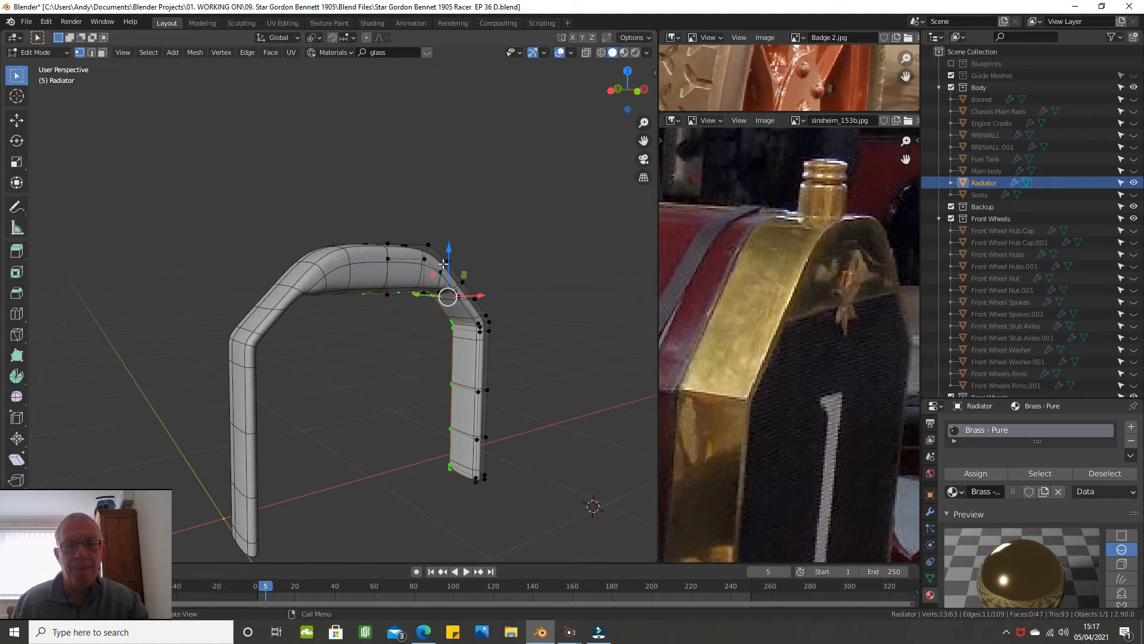
{"action": "scroll", "coordinate": [412, 252], "scroll_direction": "up", "scroll_amount": 3}
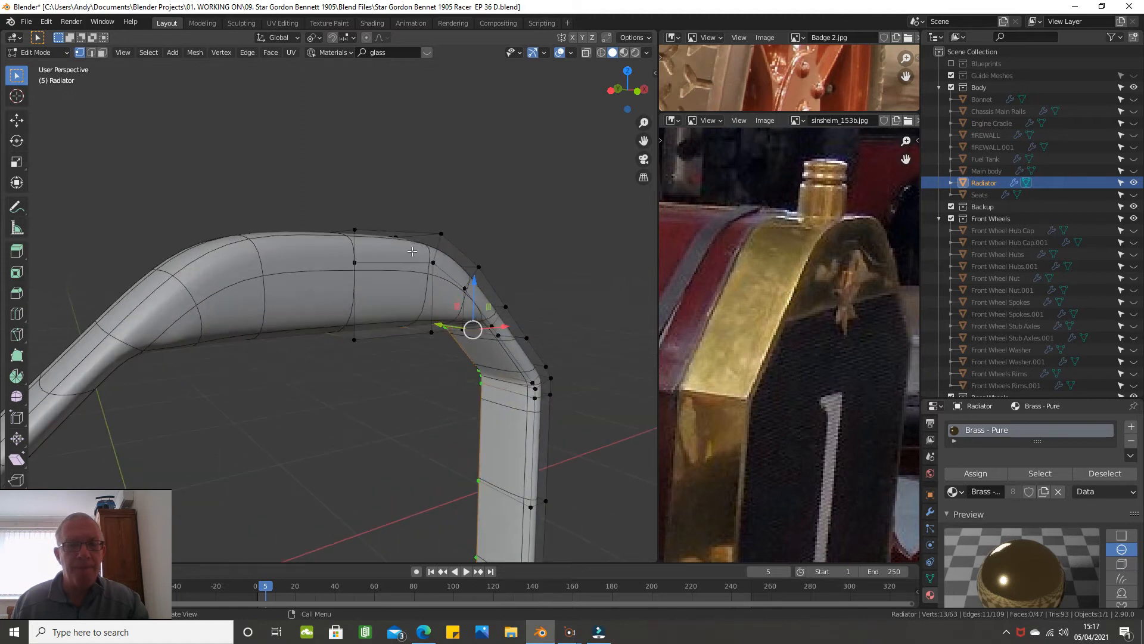
{"action": "scroll", "coordinate": [411, 251], "scroll_direction": "down", "scroll_amount": 1}
{"action": "middle_click_drag", "start_coordinate": [406, 253], "coordinate": [365, 253]}
{"action": "middle_click_drag", "start_coordinate": [444, 310], "coordinate": [418, 317]}
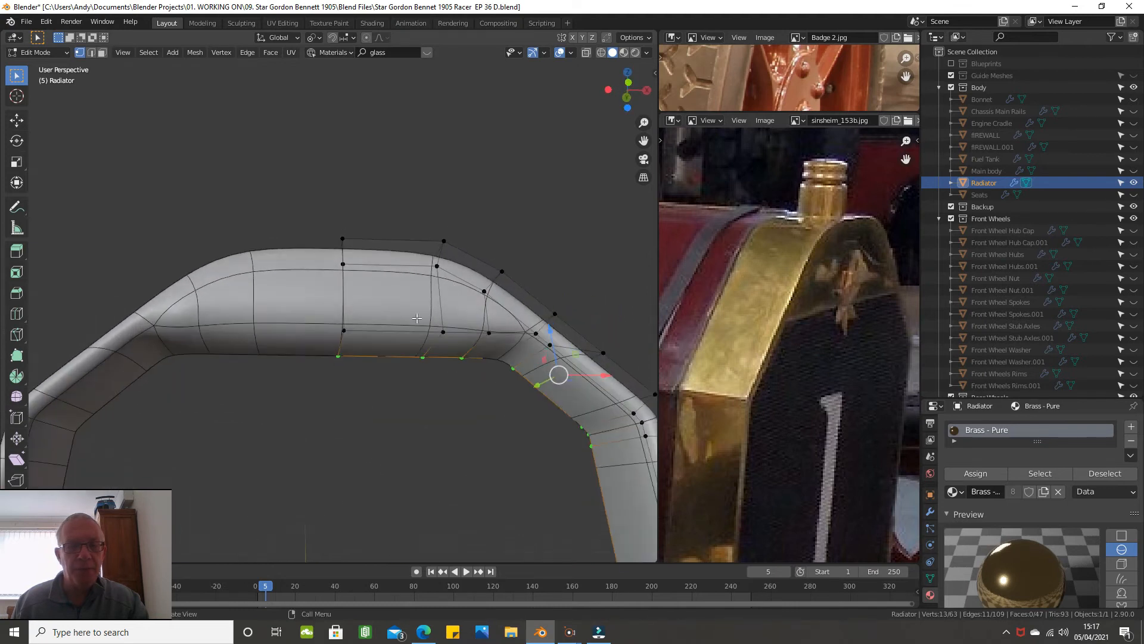
{"action": "left_click", "coordinate": [406, 334], "text": "shift"}
{"action": "middle_click_drag", "start_coordinate": [409, 344], "coordinate": [371, 358]}
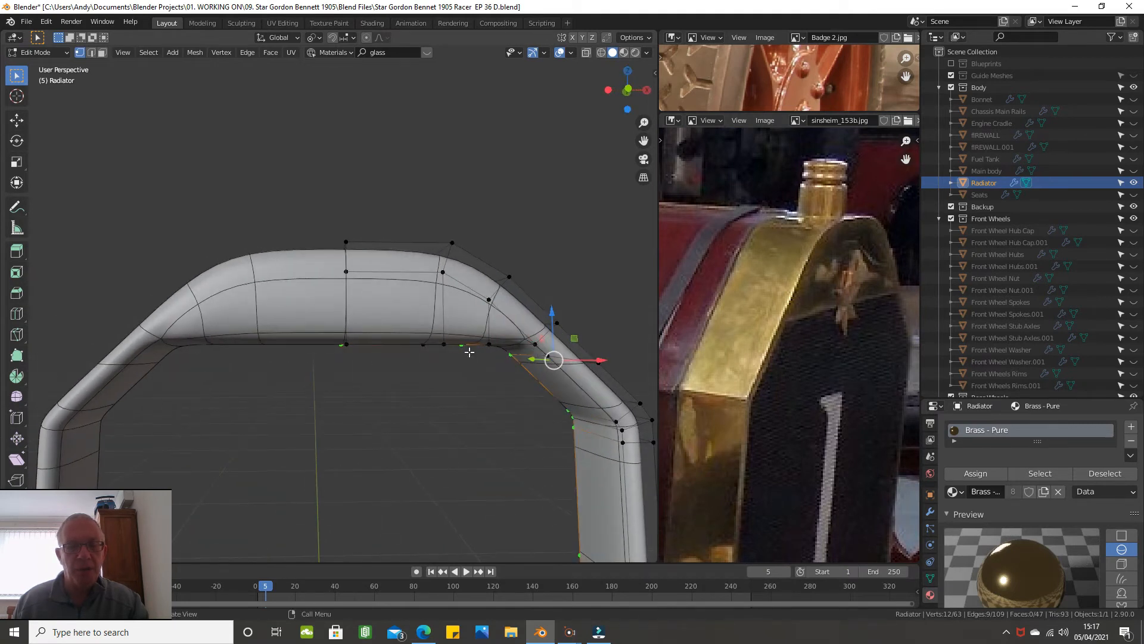
{"action": "middle_click_drag", "start_coordinate": [453, 356], "coordinate": [434, 362]}
{"action": "left_click", "coordinate": [433, 366], "text": "ctrl"}
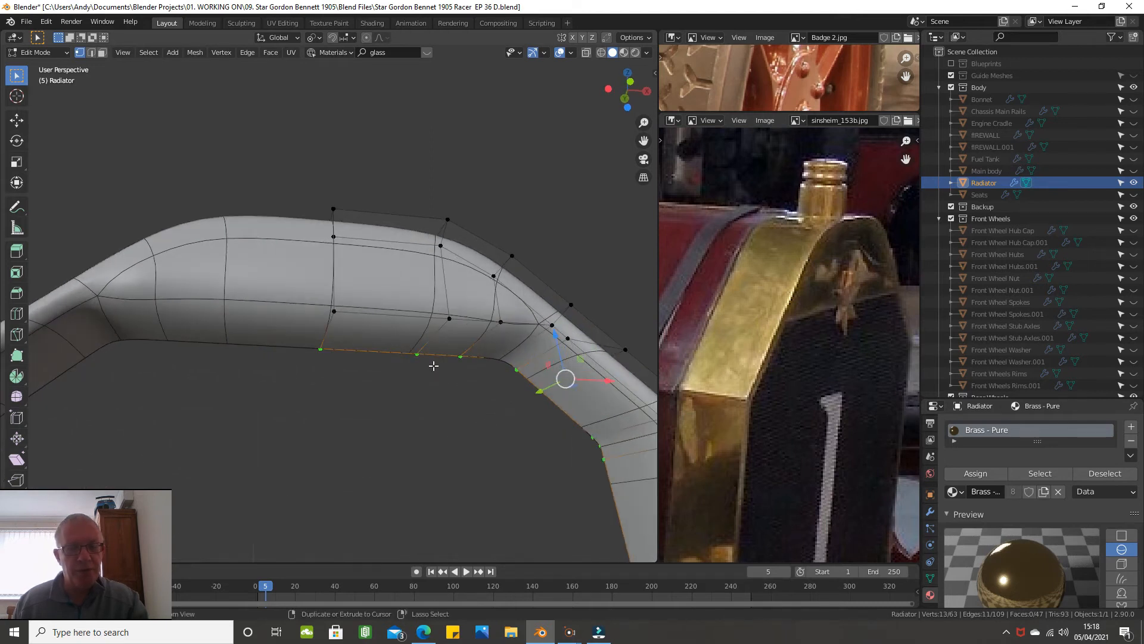
Undo the loop flattening, extrusion, loop cut, panel faces and vertex slide on the radiator, back to the evenly divided horizontal edge
{"action": "key", "text": "ctrl+z"}
{"action": "key", "text": "ctrl+z"}
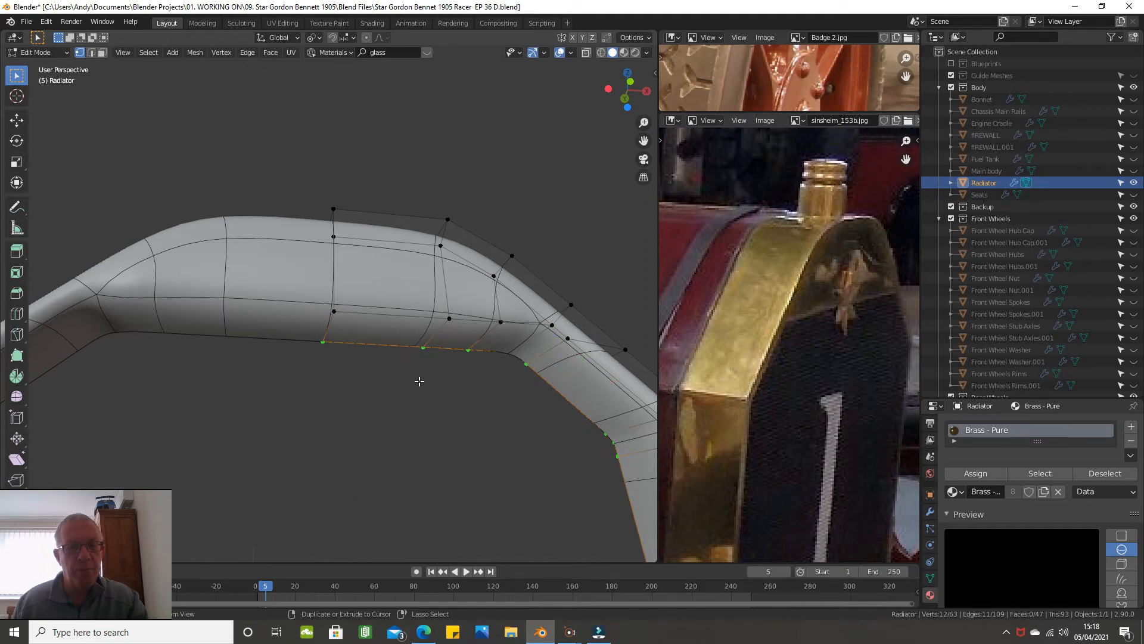
{"action": "key", "text": "ctrl+z"}
{"action": "key", "text": "ctrl+z"}
{"action": "key", "text": "ctrl+z"}
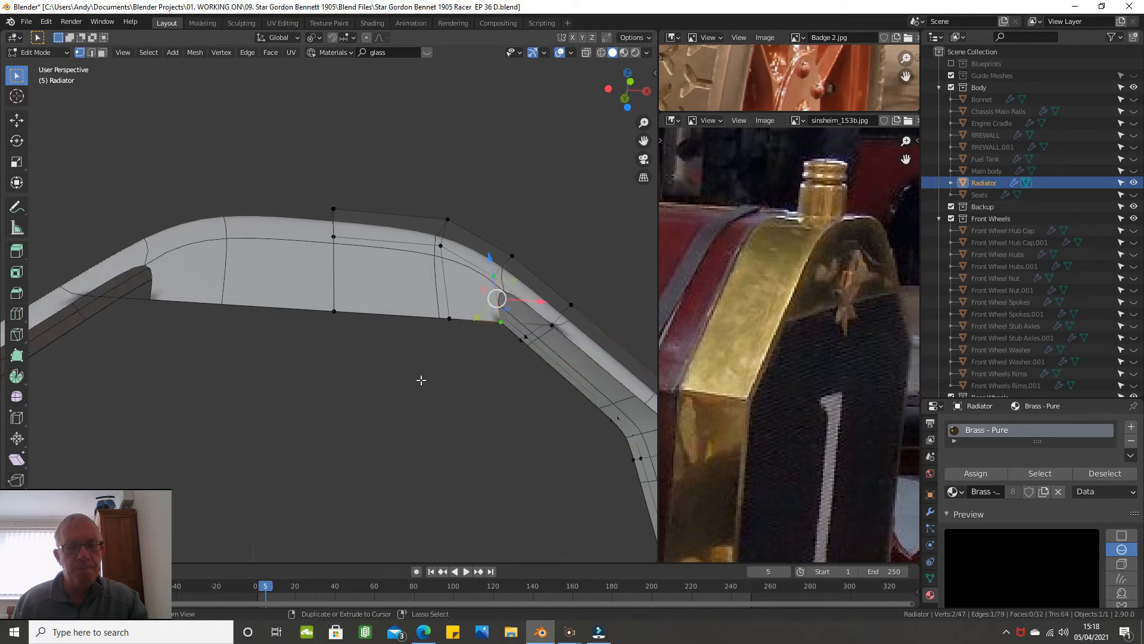
{"action": "key", "text": "ctrl+z"}
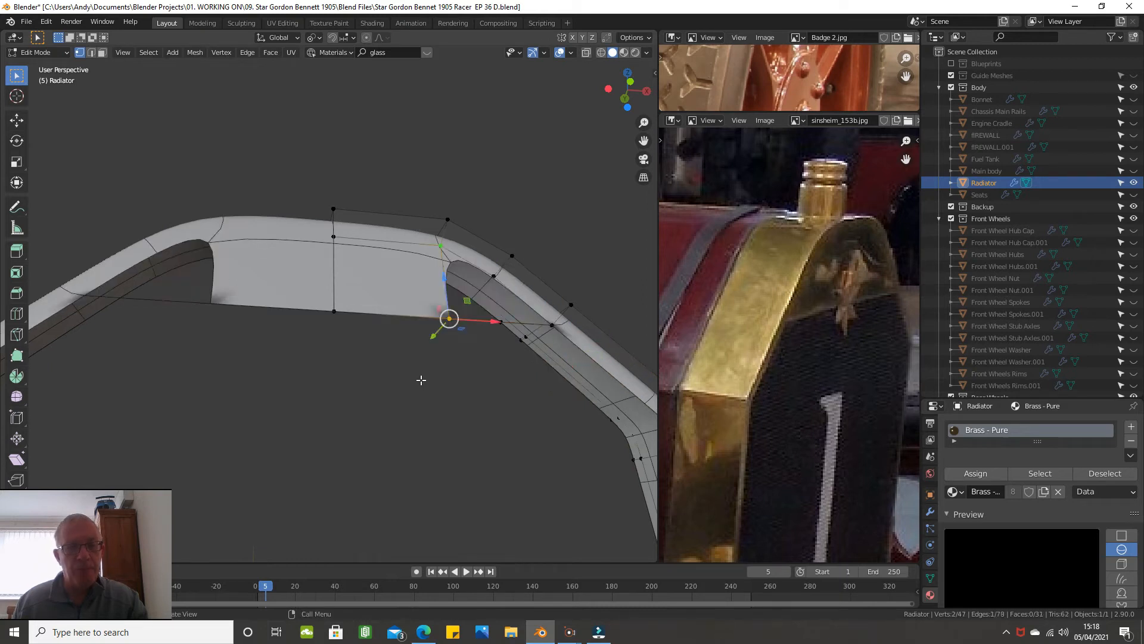
{"action": "key", "text": "ctrl+z"}
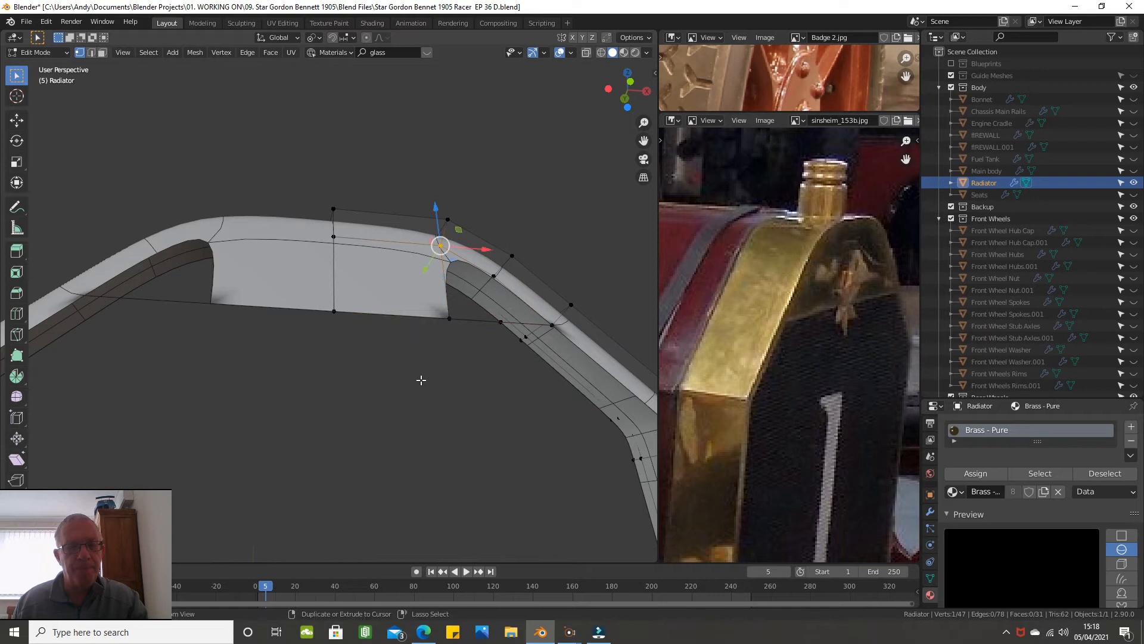
{"action": "key", "text": "ctrl+z"}
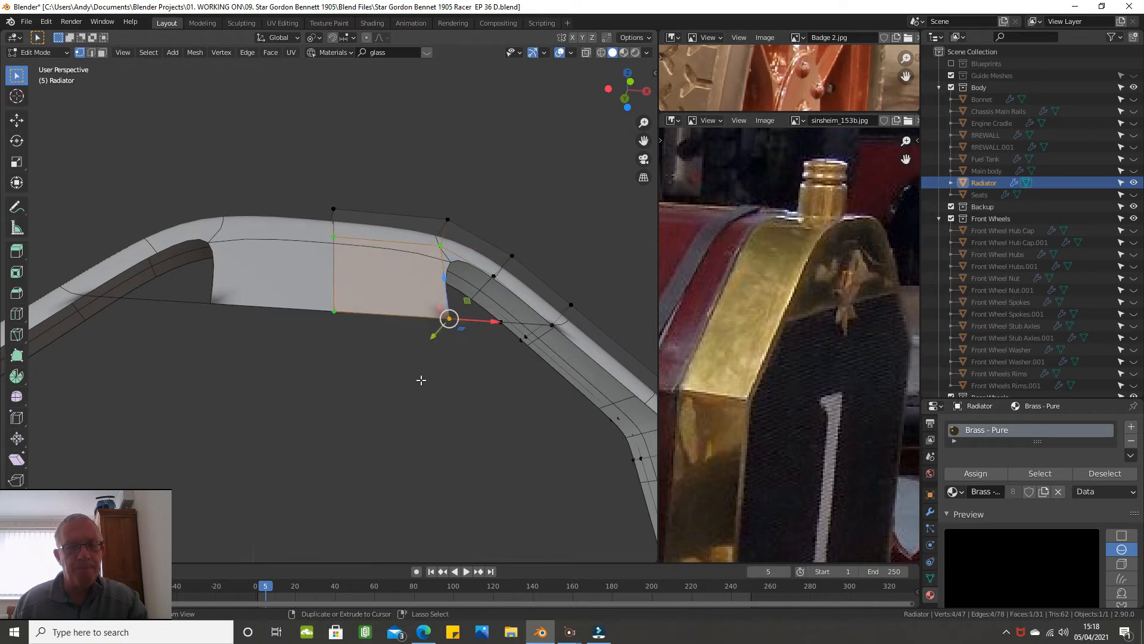
{"action": "key", "text": "ctrl+z"}
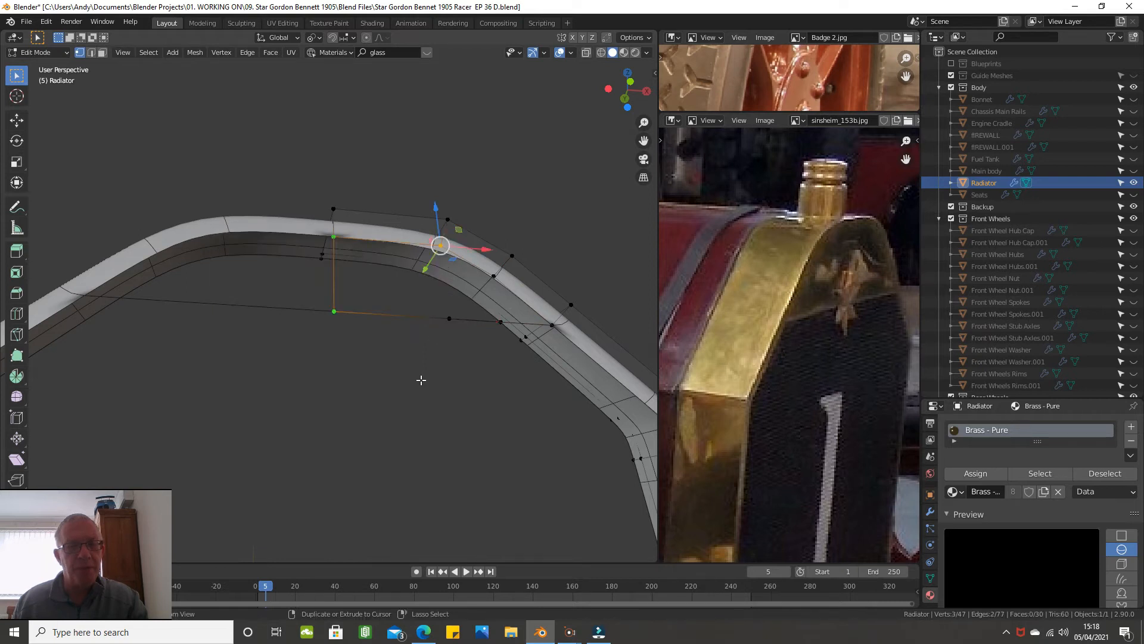
{"action": "key", "text": "ctrl+z"}
{"action": "key", "text": "ctrl+z"}
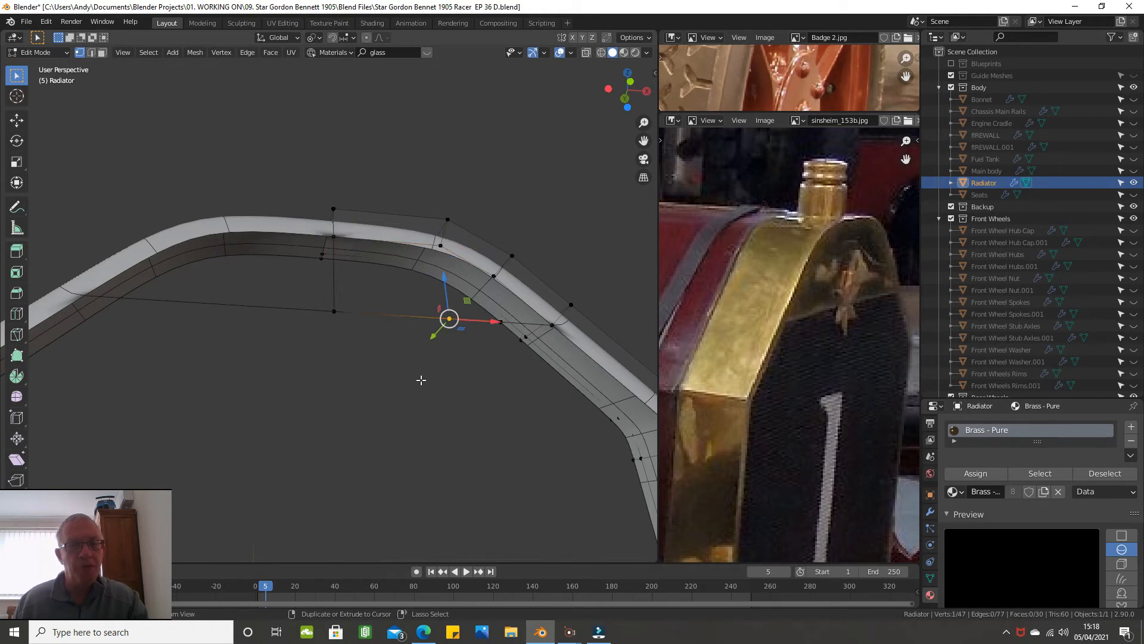
{"action": "key", "text": "ctrl+z"}
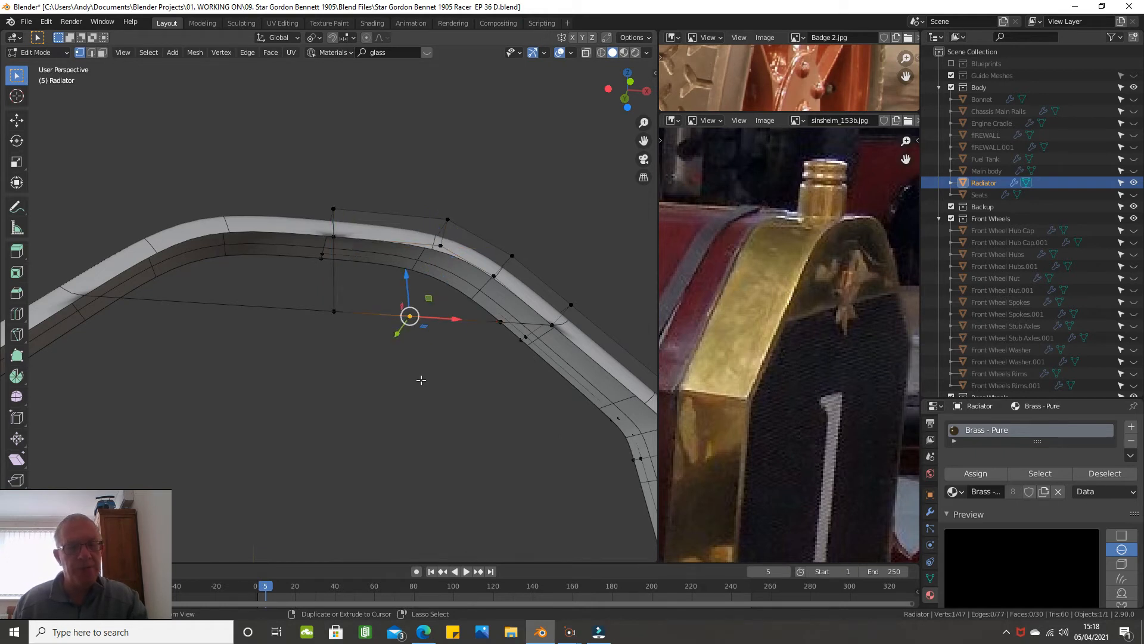
Undo the horizontal edge and its cuts, back to the plain radiator frame without the sloping section's loop cut
{"action": "key", "text": "ctrl+z"}
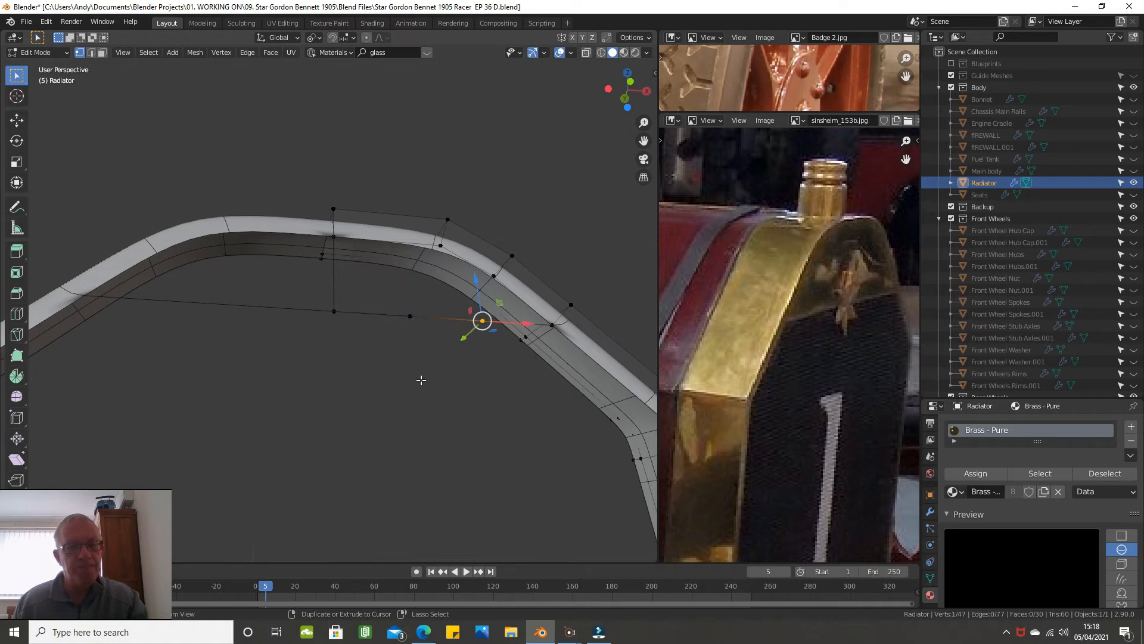
{"action": "key", "text": "ctrl+z"}
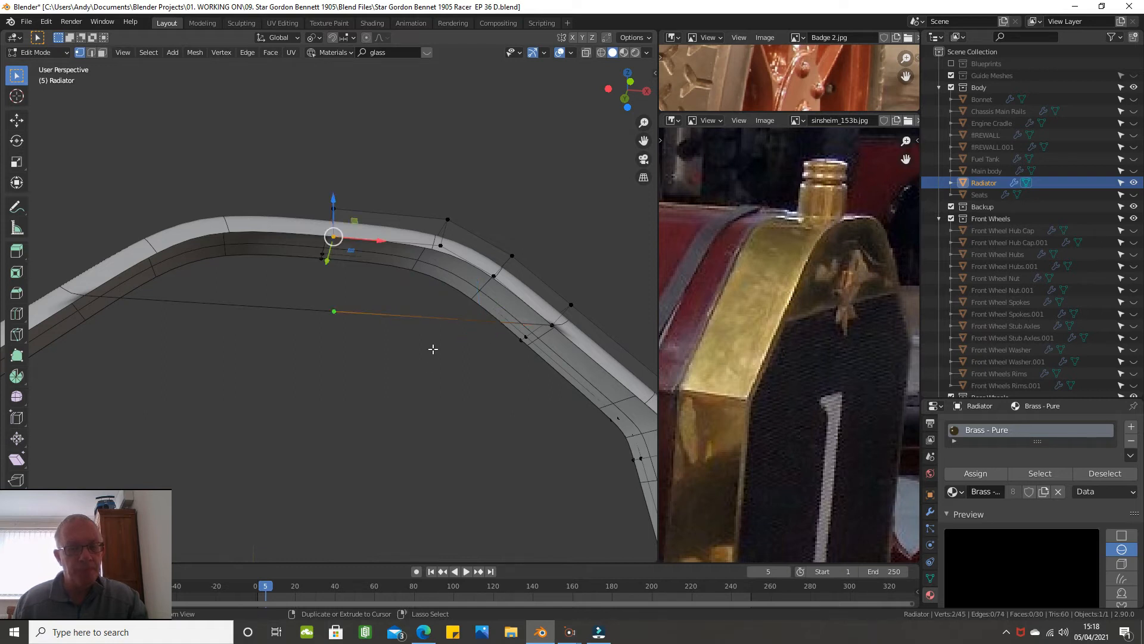
{"action": "key", "text": "ctrl+z"}
{"action": "key", "text": "ctrl+z"}
{"action": "middle_click_drag", "start_coordinate": [421, 363], "coordinate": [414, 368]}
{"action": "scroll", "coordinate": [421, 368], "scroll_direction": "up", "scroll_amount": 1}
{"action": "scroll", "coordinate": [519, 330], "scroll_direction": "down", "scroll_amount": 3}
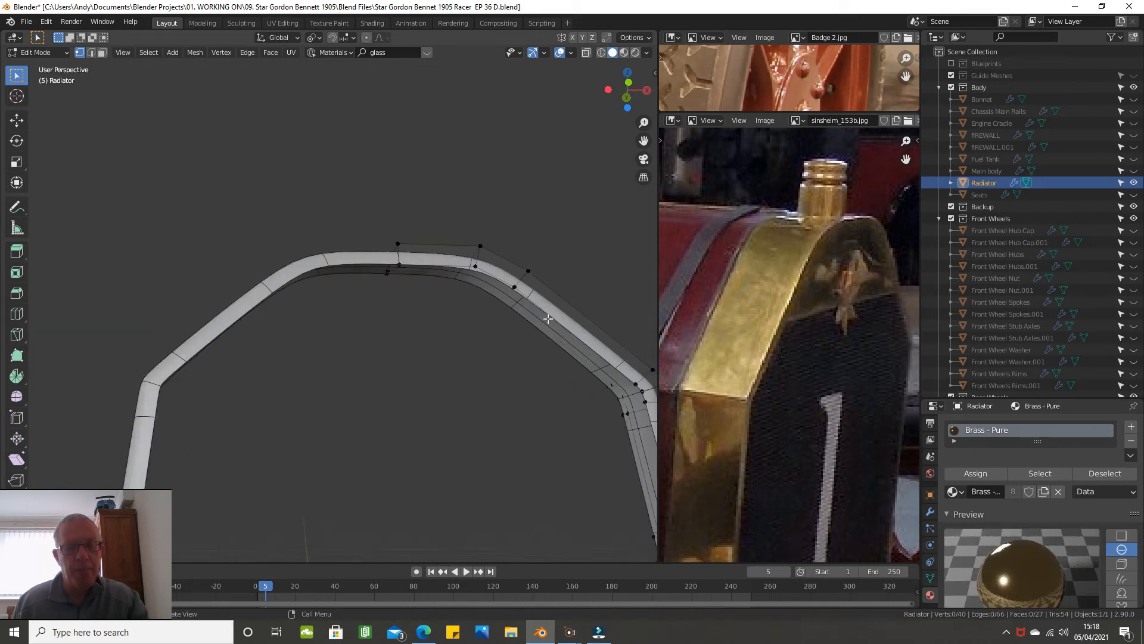
{"action": "key", "text": "Tab"}
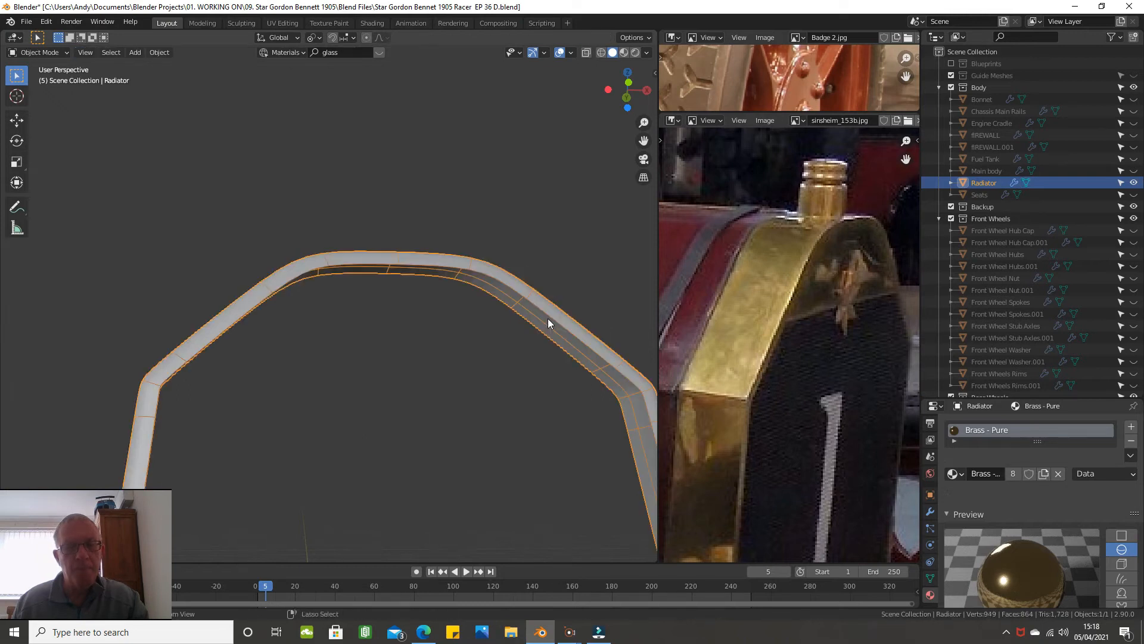
{"action": "key", "text": "Tab"}
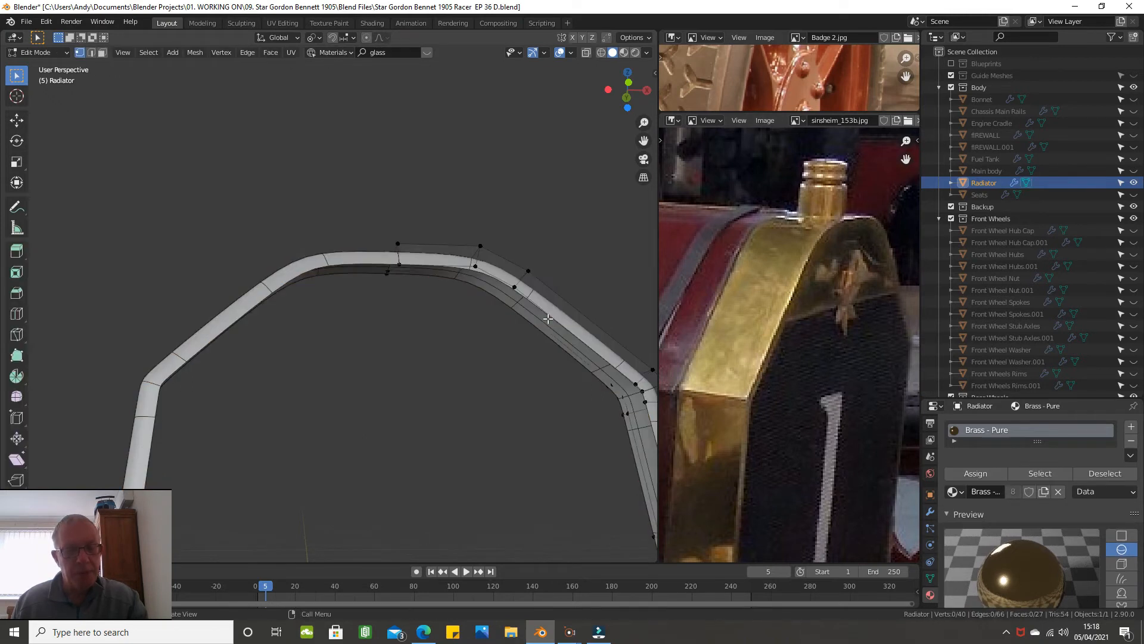
Add a single centred loop cut across the radiator frame's right sloping section
{"action": "key", "text": "ctrl+r"}
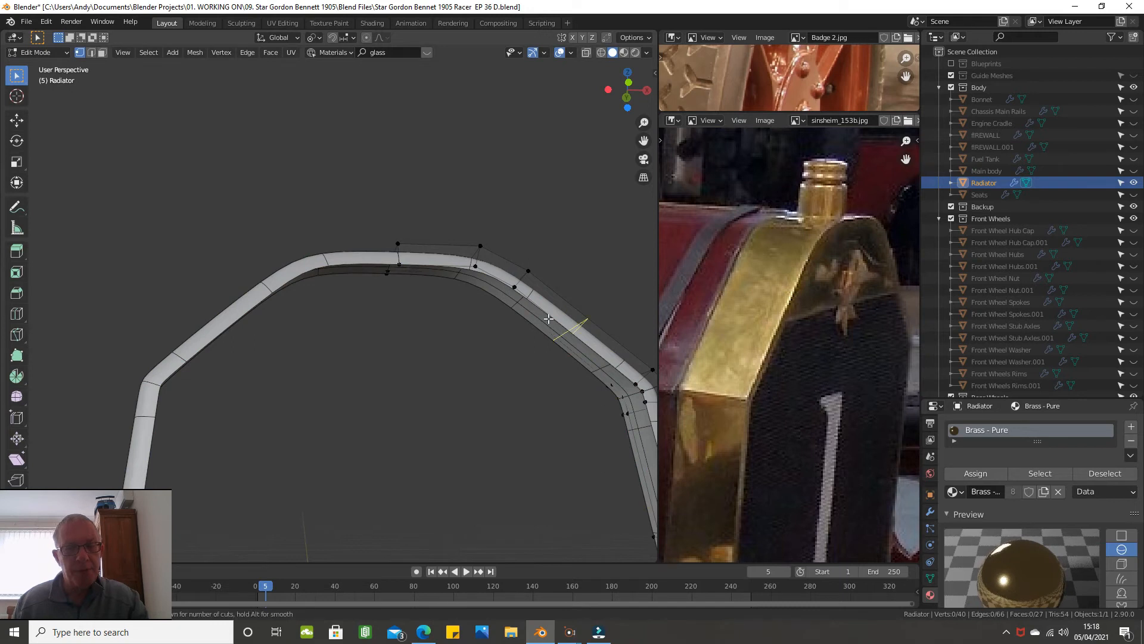
{"action": "left_click", "coordinate": [548, 319]}
{"action": "left_click", "coordinate": [548, 319]}
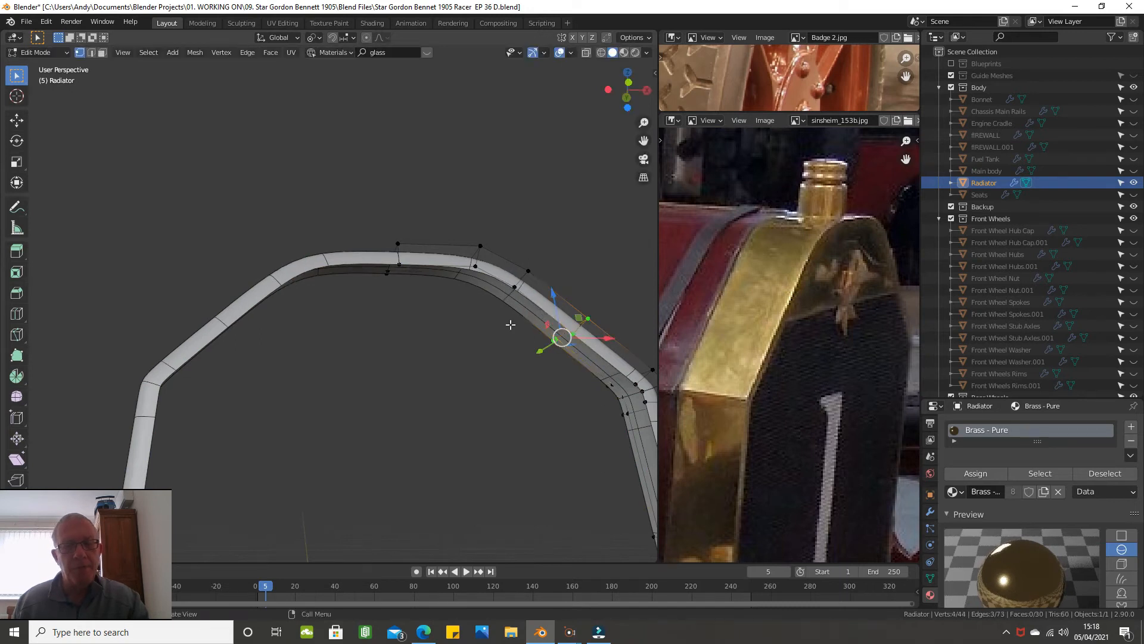
In front orthographic view, extrude the cut's inner vertex along X to the centre line and join it to the inner top centre vertex
{"action": "middle_click_drag", "start_coordinate": [511, 326], "coordinate": [483, 335]}
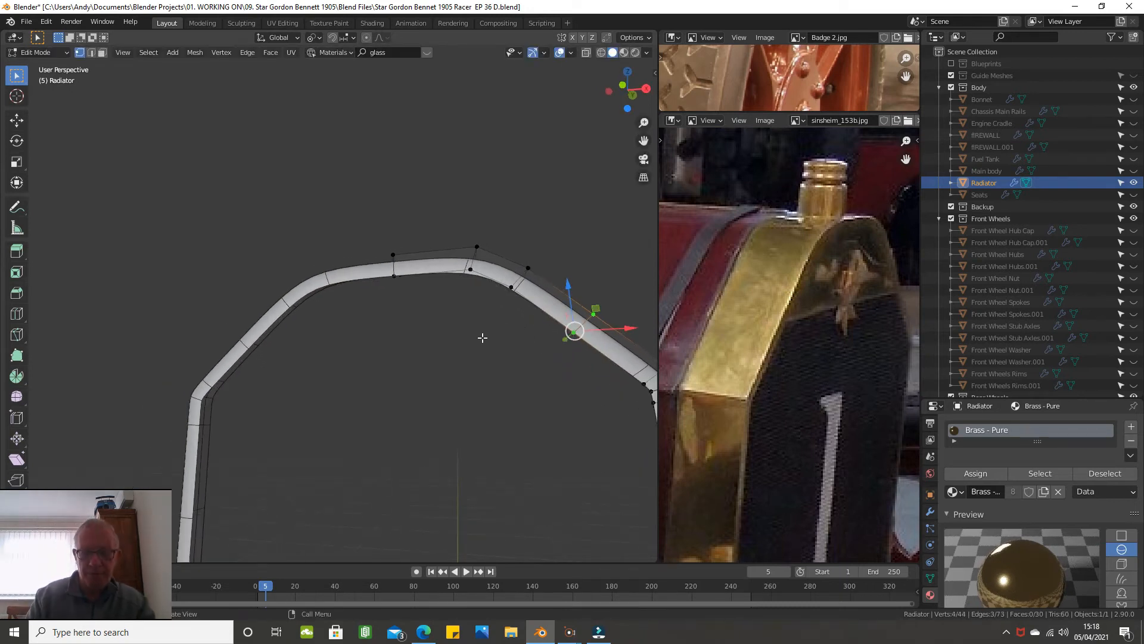
{"action": "key", "text": "KP_5"}
{"action": "key", "text": "KP_1"}
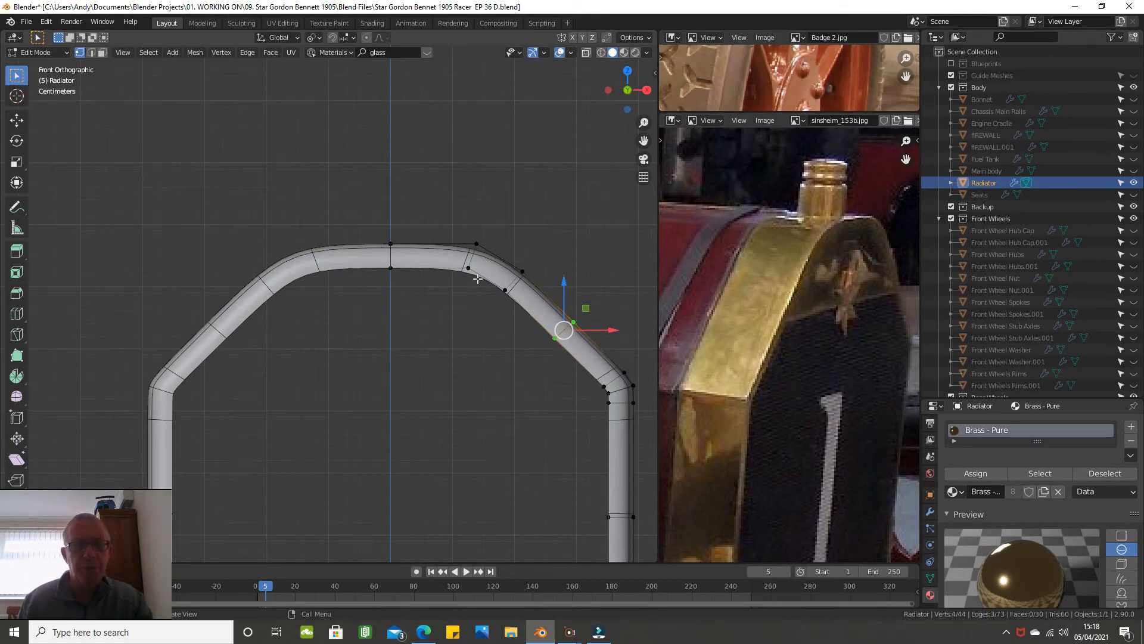
{"action": "scroll", "coordinate": [471, 280], "scroll_direction": "up", "scroll_amount": 3}
{"action": "scroll", "coordinate": [469, 277], "scroll_direction": "up", "scroll_amount": 2}
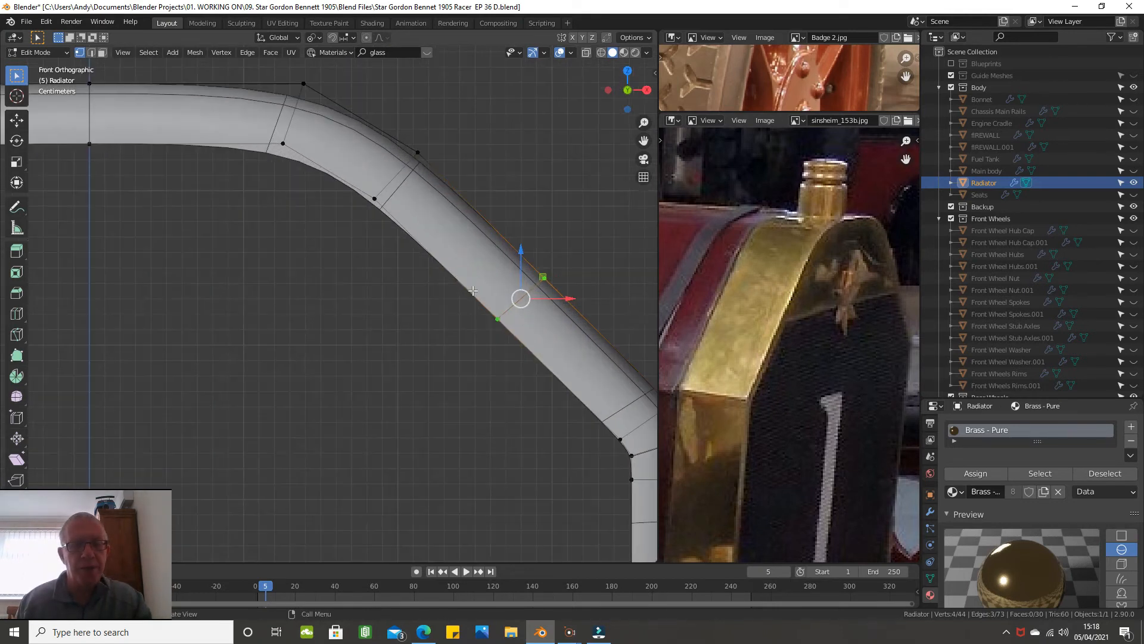
{"action": "left_click", "coordinate": [496, 320]}
{"action": "scroll", "coordinate": [453, 337], "scroll_direction": "down", "scroll_amount": 3}
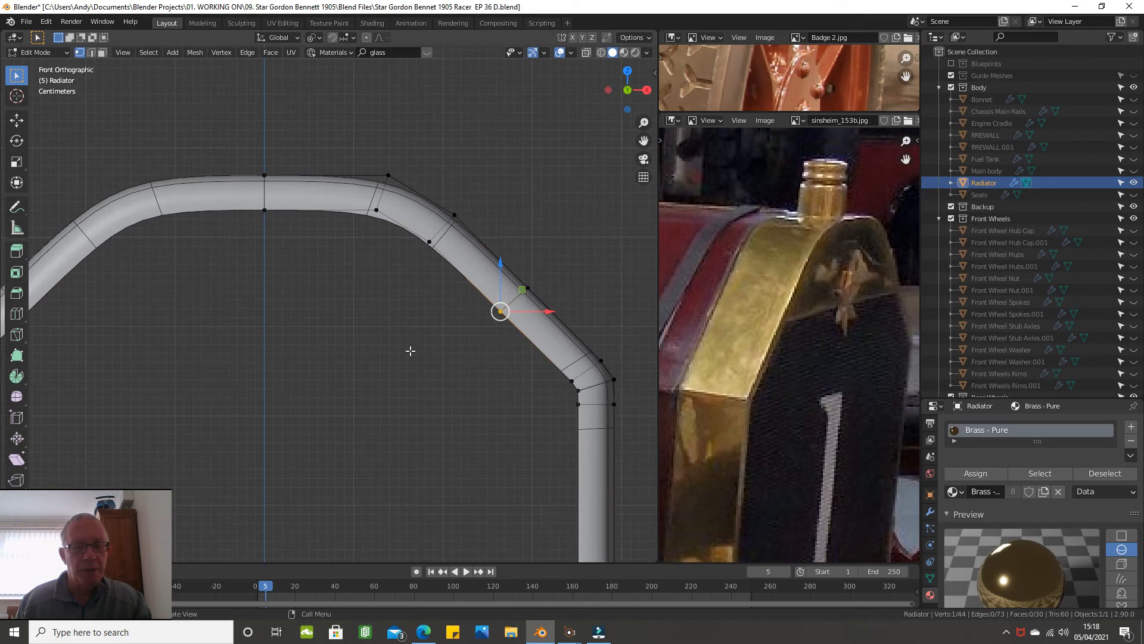
{"action": "key", "text": "e"}
{"action": "key", "text": "x"}
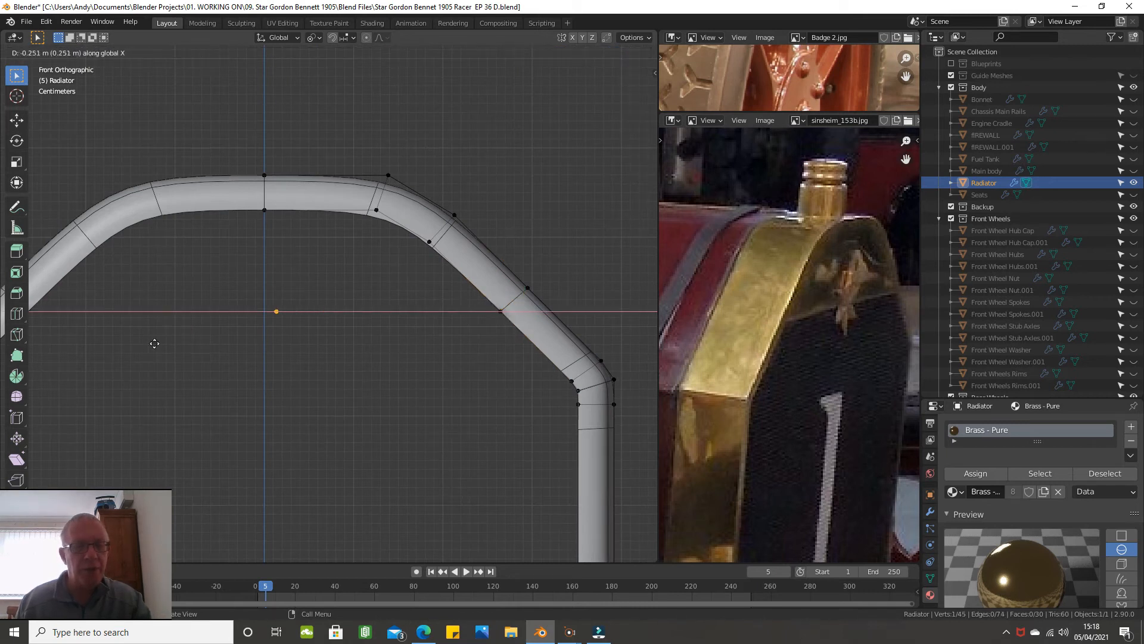
{"action": "left_click", "coordinate": [134, 342]}
{"action": "left_click", "coordinate": [266, 213], "text": "shift"}
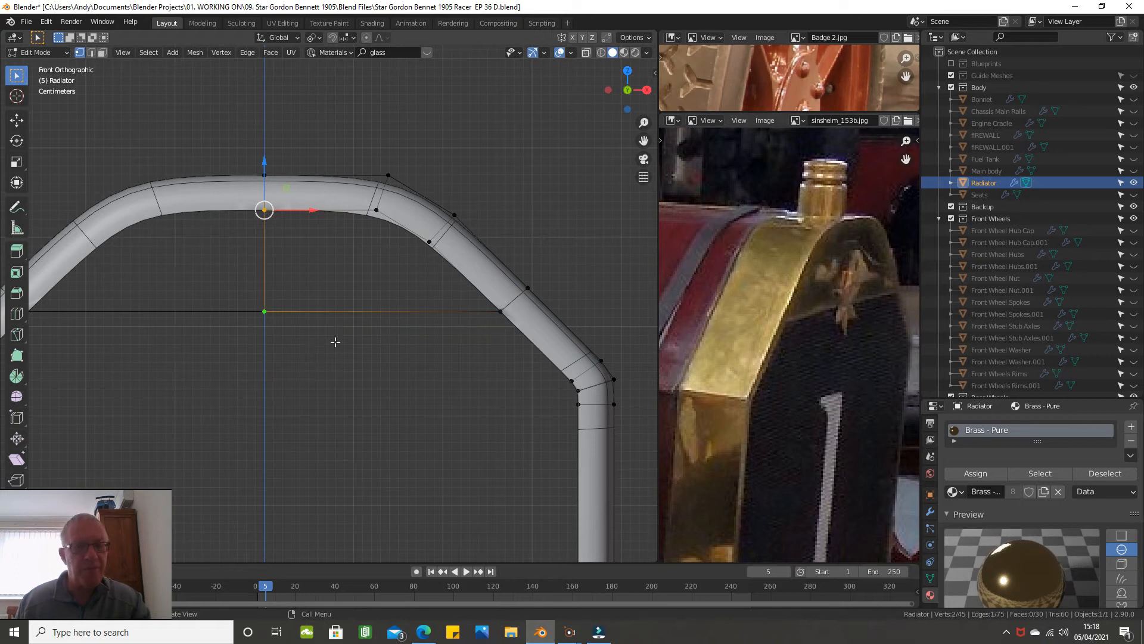
Divide the new horizontal edge evenly with two loop cuts
{"action": "key", "text": "ctrl+r"}
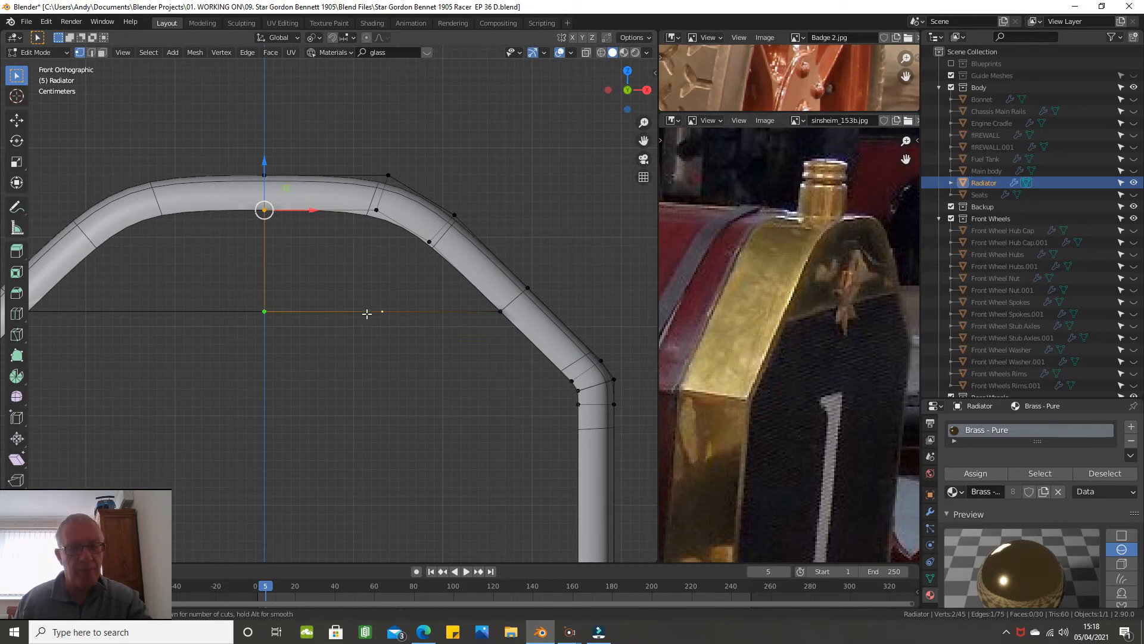
{"action": "scroll", "coordinate": [367, 314], "scroll_direction": "up", "scroll_amount": 2}
{"action": "left_click", "coordinate": [366, 312]}
Slide the horizontal edge's two middle vertices outward, by about 0.09 and 0.35, to line up beneath the frame's inner curve vertices
{"action": "left_click", "coordinate": [420, 312]}
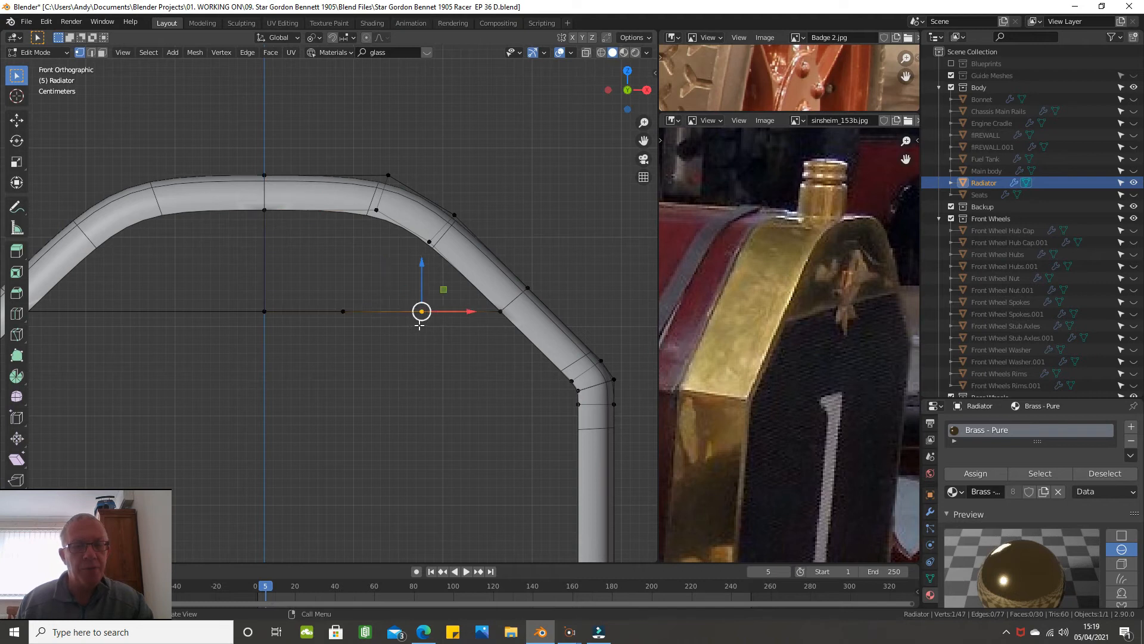
{"action": "scroll", "coordinate": [442, 325], "scroll_direction": "up", "scroll_amount": 3}
{"action": "key", "text": "shift+v"}
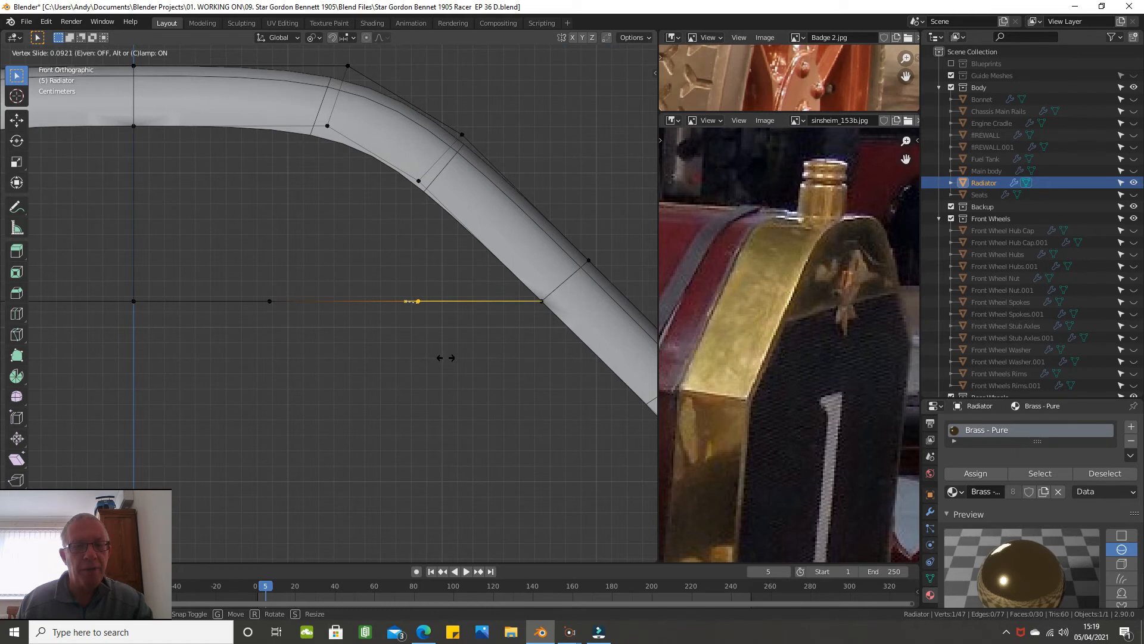
{"action": "left_click", "coordinate": [446, 358]}
{"action": "left_click", "coordinate": [280, 309]}
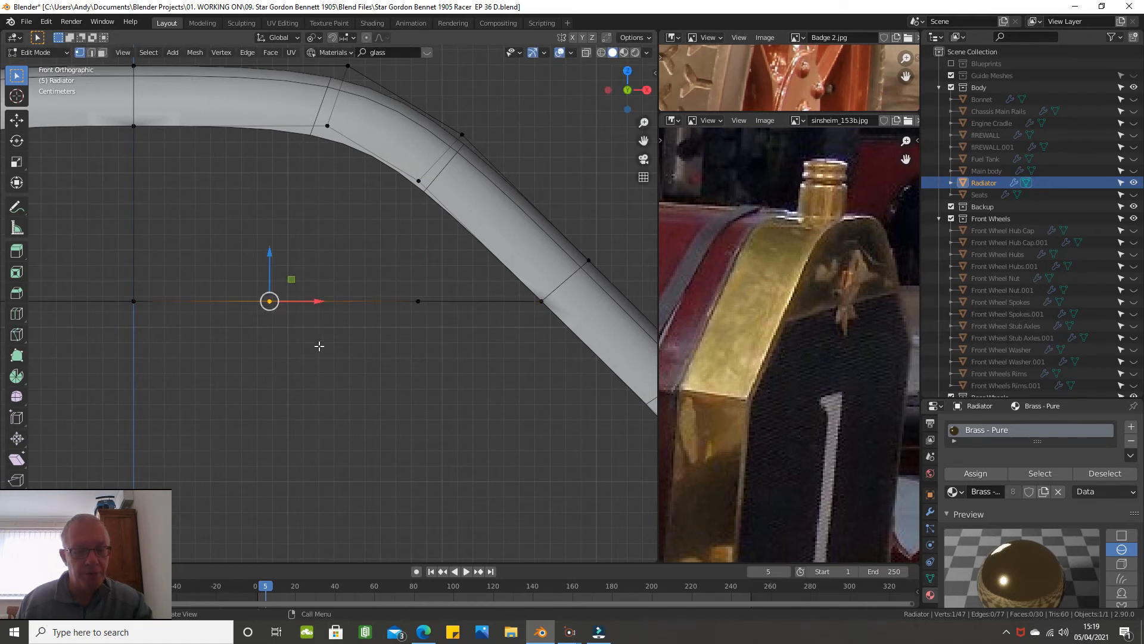
{"action": "key", "text": "shift+v"}
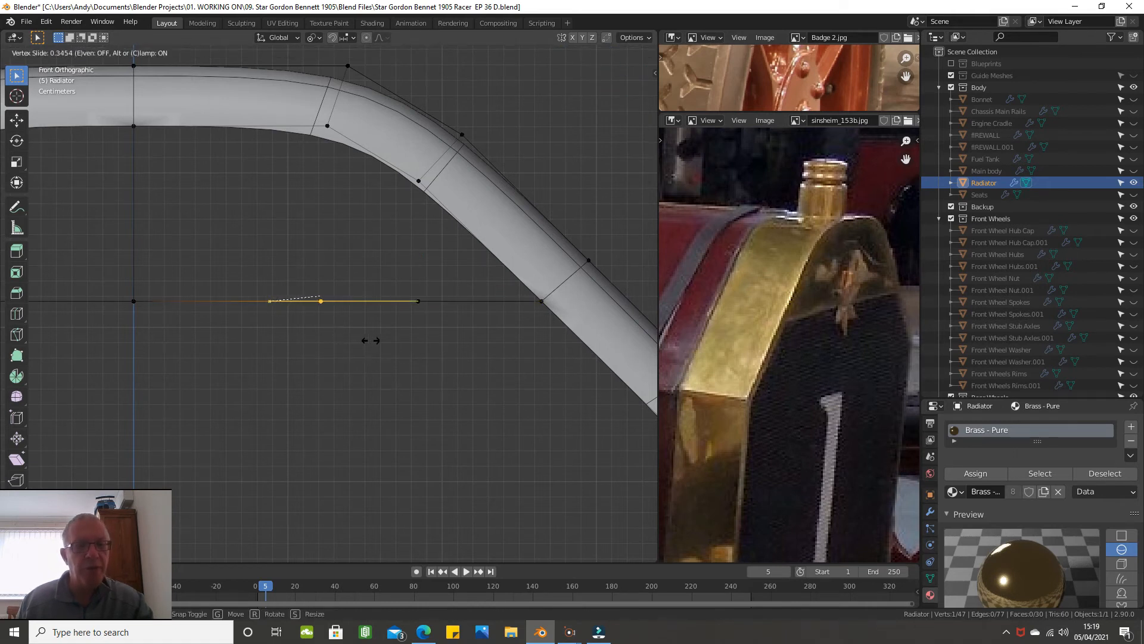
{"action": "left_click", "coordinate": [372, 341]}
Fill the area between the frame's inner top edge and the horizontal edge with three faces, from the centre line outward
{"action": "left_click", "coordinate": [145, 130]}
{"action": "left_click", "coordinate": [324, 153], "text": "shift"}
{"action": "left_click", "coordinate": [325, 282], "text": "shift"}
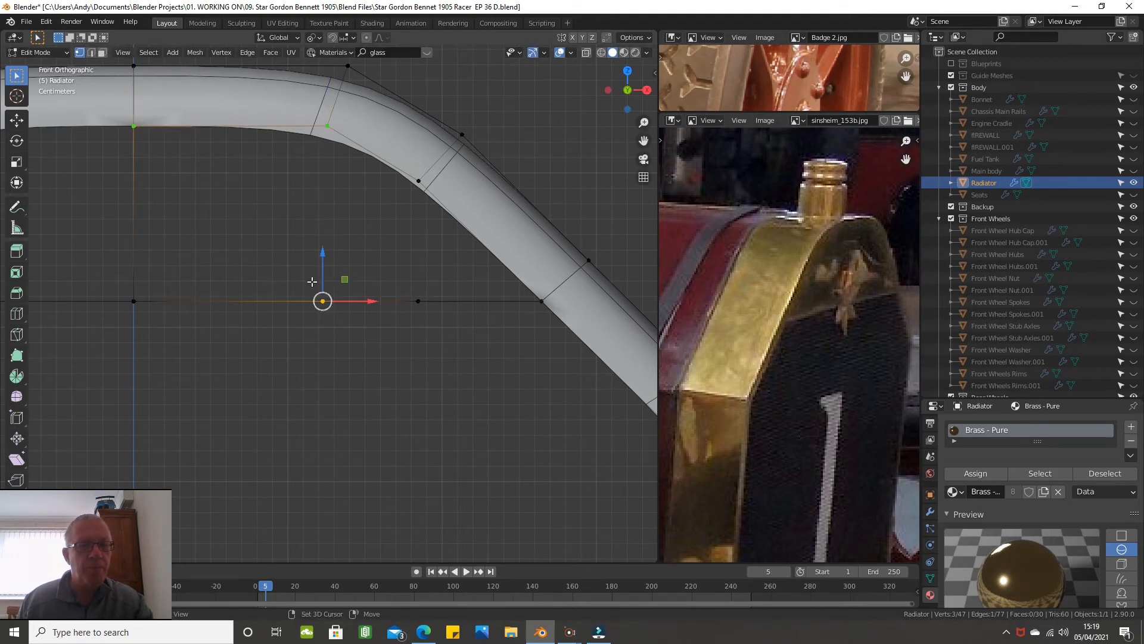
{"action": "left_click", "coordinate": [149, 297], "text": "shift"}
{"action": "key", "text": "f"}
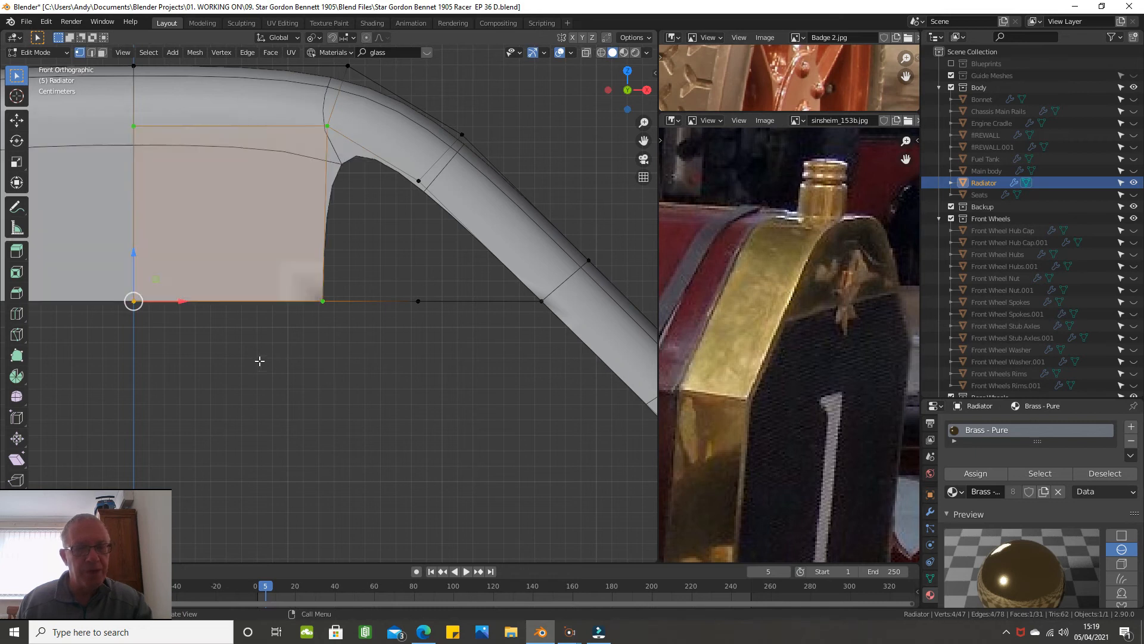
{"action": "left_click", "coordinate": [331, 178]}
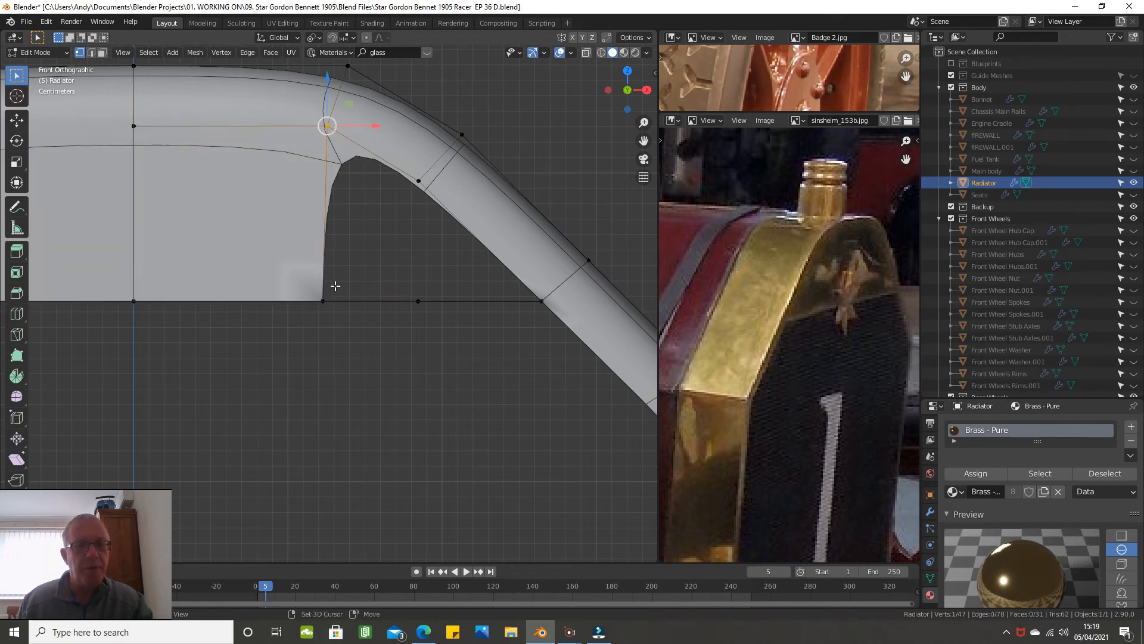
{"action": "left_click", "coordinate": [329, 296], "text": "shift"}
{"action": "key", "text": "f"}
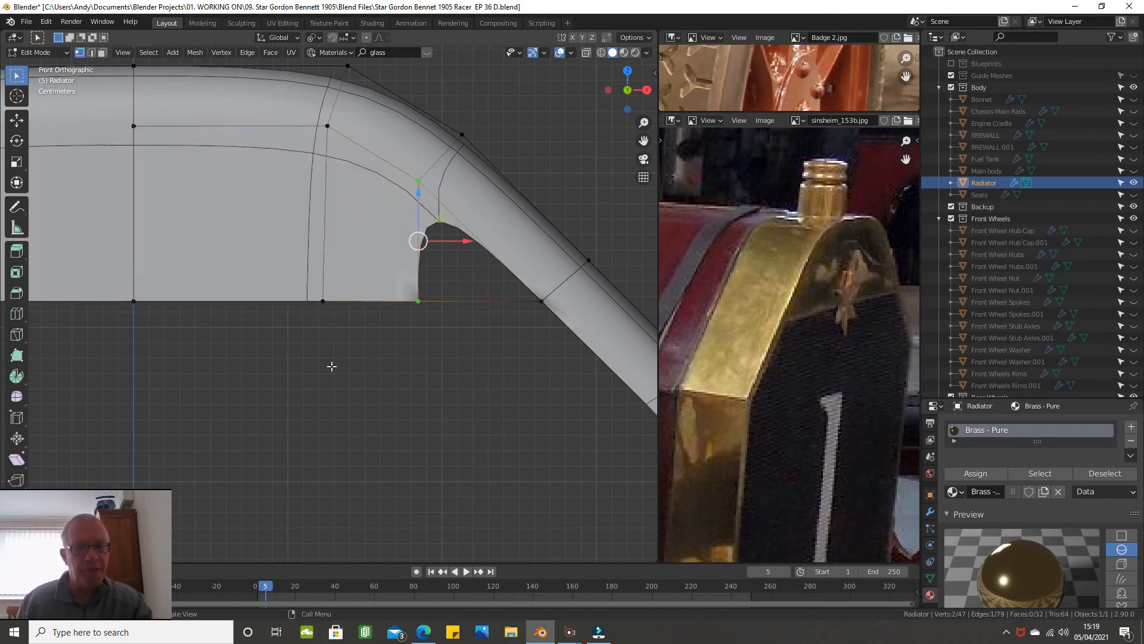
{"action": "key", "text": "f"}
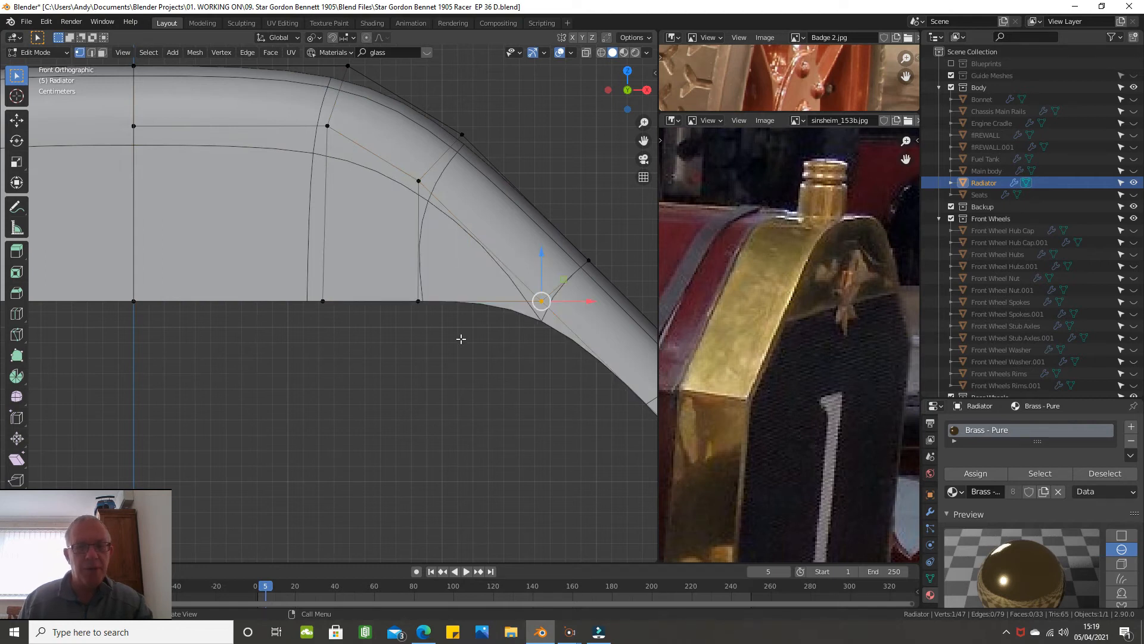
Add a centred loop cut across the sloping section just below the panel's outer corner
{"action": "scroll", "coordinate": [461, 339], "scroll_direction": "down", "scroll_amount": 2}
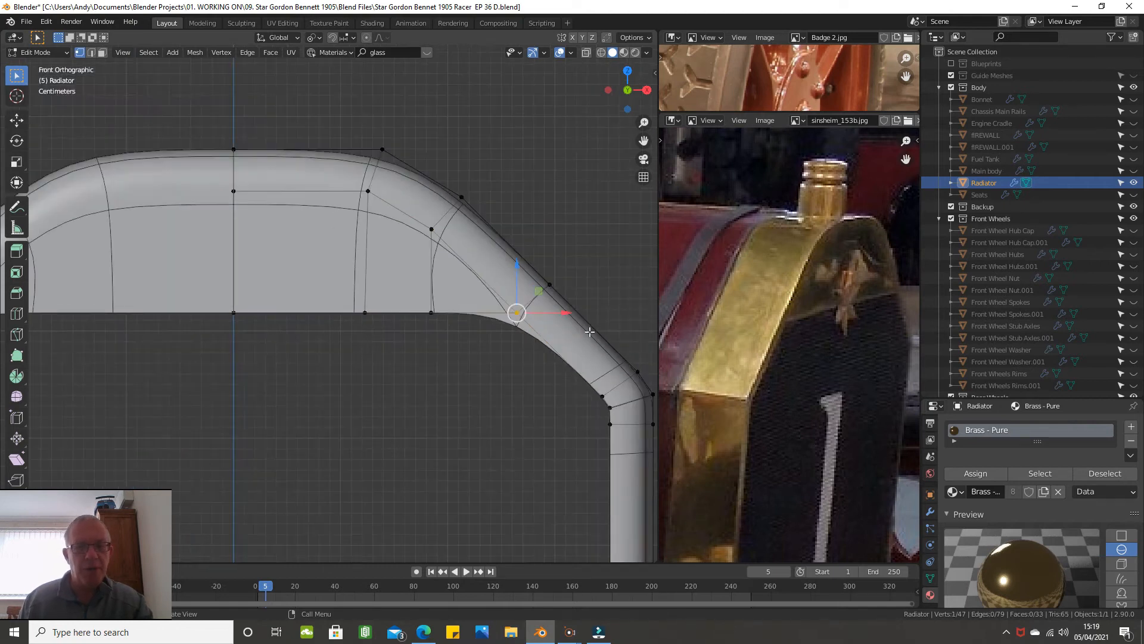
{"action": "key", "text": "ctrl+r"}
{"action": "left_click", "coordinate": [561, 344]}
{"action": "left_click", "coordinate": [563, 340]}
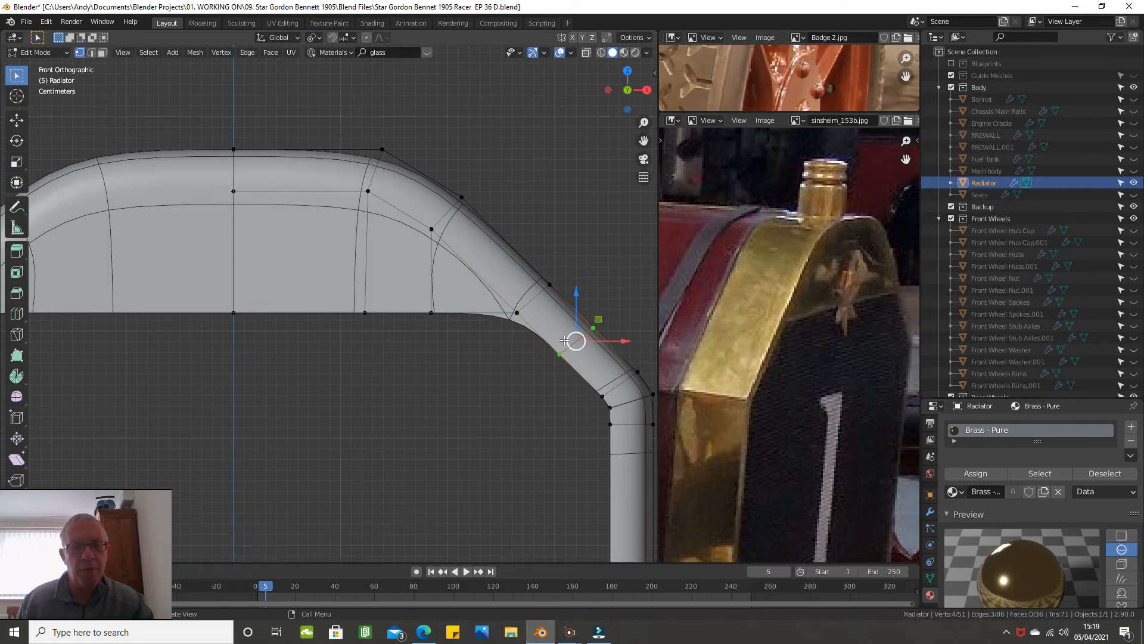
Slide the new cut's inner vertex up the slope, close to the panel's outer corner, to sharpen that corner
{"action": "left_click", "coordinate": [559, 353]}
{"action": "scroll", "coordinate": [497, 355], "scroll_direction": "up", "scroll_amount": 1}
{"action": "scroll", "coordinate": [497, 355], "scroll_direction": "up", "scroll_amount": 1}
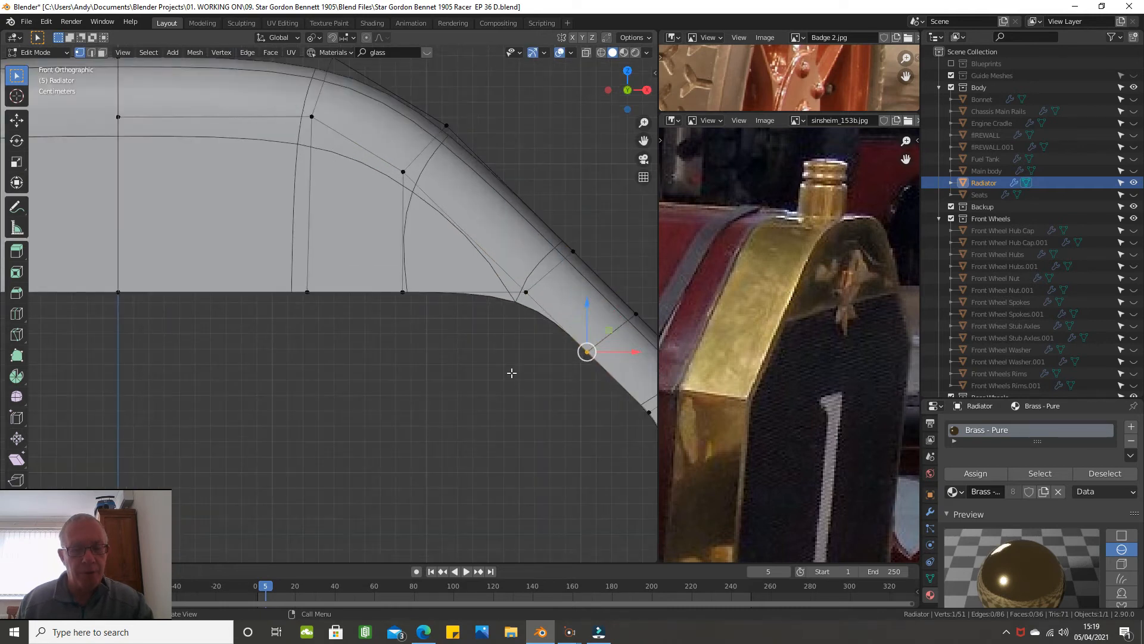
{"action": "key", "text": "shift+v"}
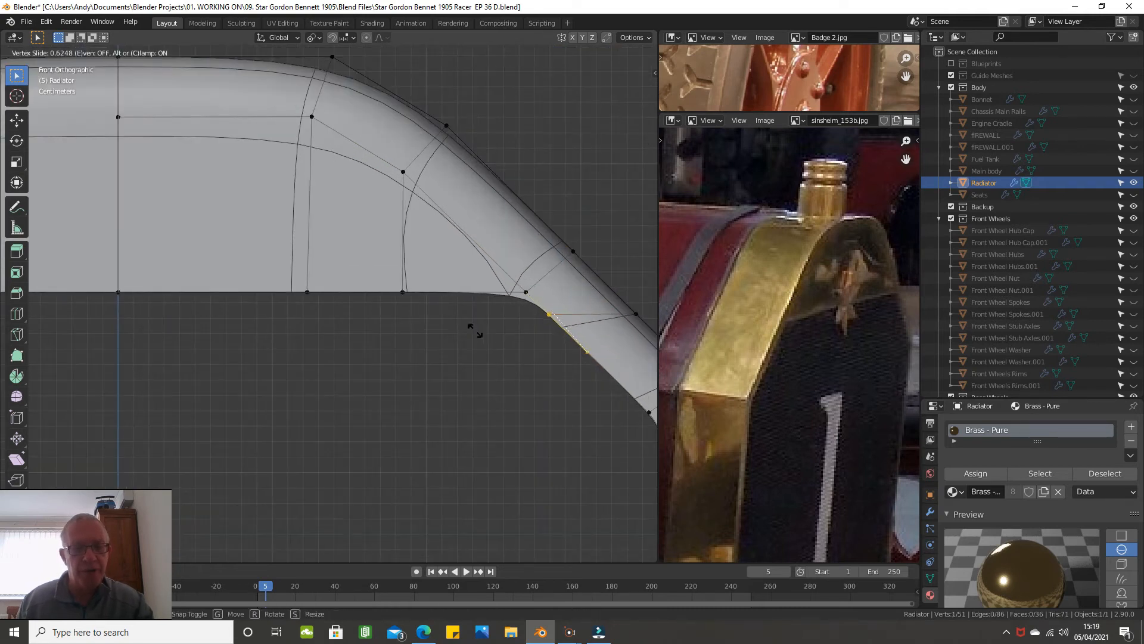
{"action": "left_click", "coordinate": [466, 320]}
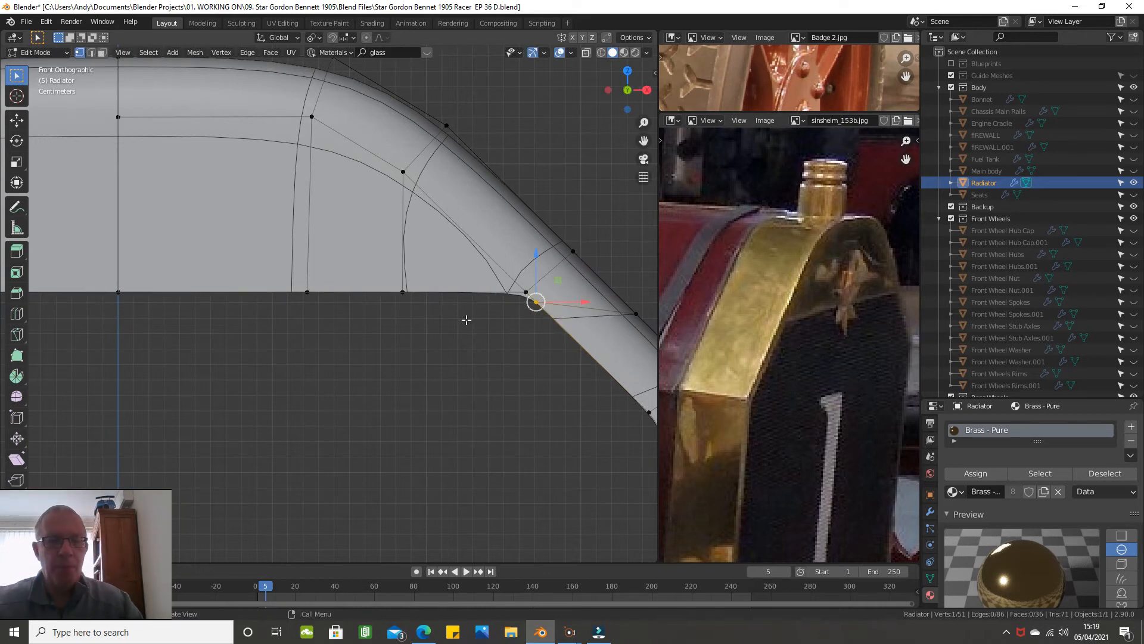
Select the inner front edge loop of the frame and panel and extrude it about 0.07 m along Y
{"action": "scroll", "coordinate": [466, 320], "scroll_direction": "down", "scroll_amount": 2}
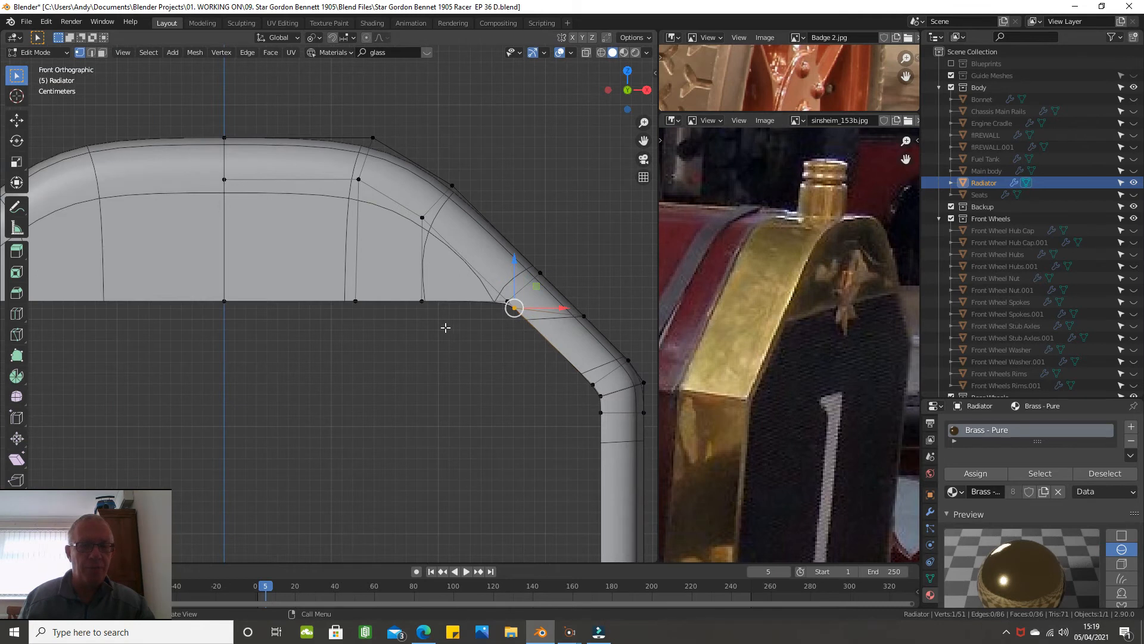
{"action": "middle_click_drag", "start_coordinate": [445, 327], "coordinate": [401, 337]}
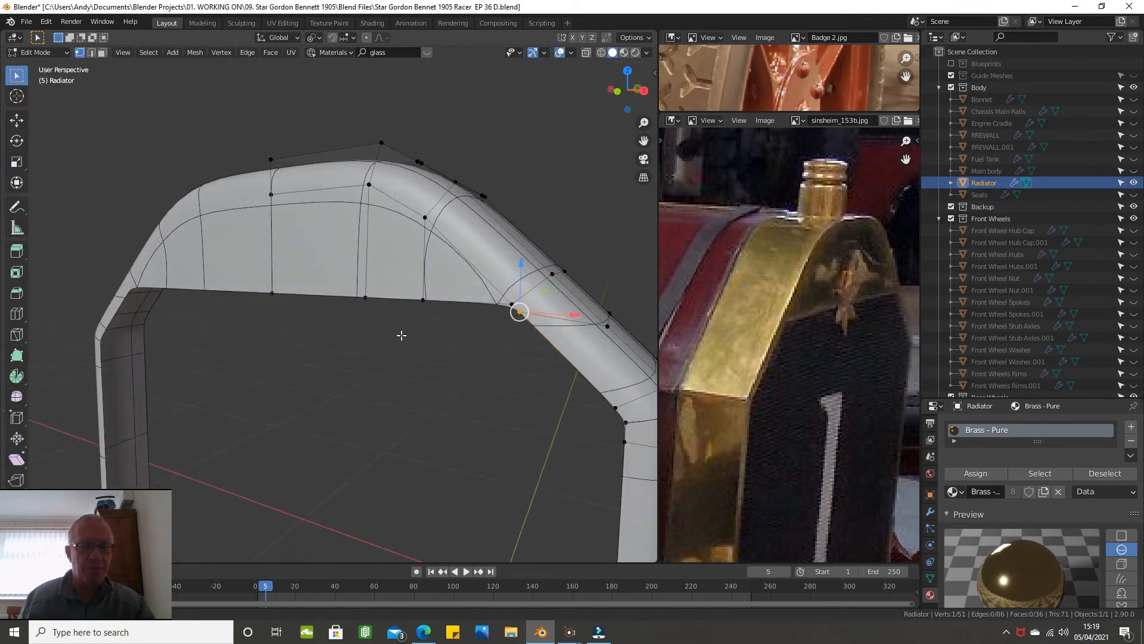
{"action": "left_click", "coordinate": [560, 368], "text": "alt"}
{"action": "scroll", "coordinate": [560, 368], "scroll_direction": "down", "scroll_amount": 1}
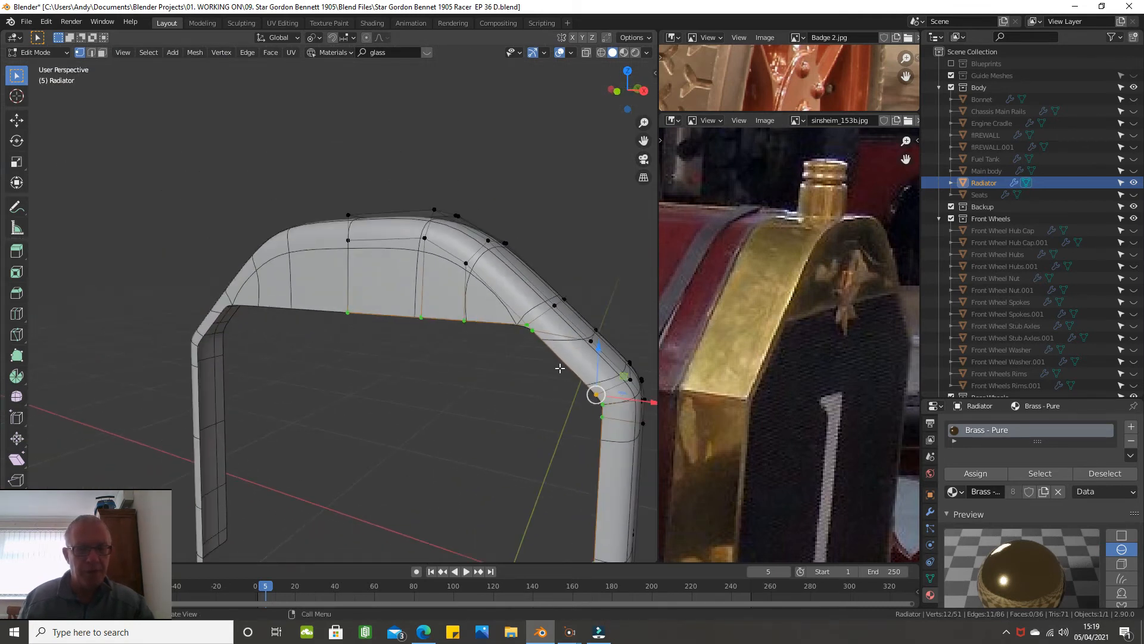
{"action": "scroll", "coordinate": [559, 368], "scroll_direction": "down", "scroll_amount": 2}
{"action": "middle_click_drag", "start_coordinate": [560, 368], "coordinate": [511, 323]}
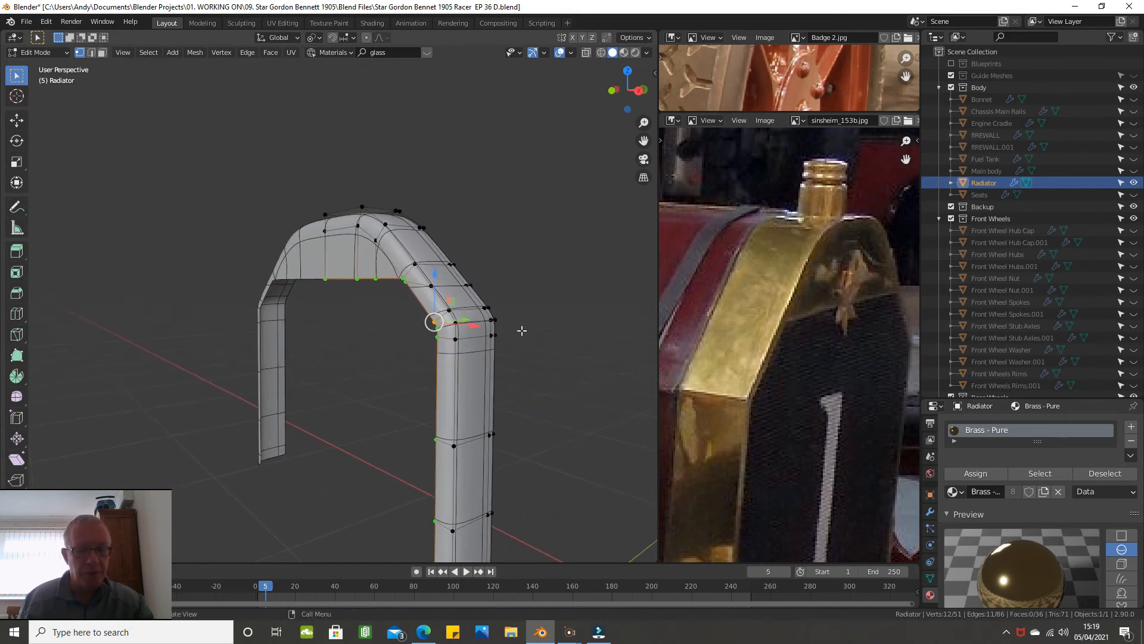
{"action": "key", "text": "e"}
{"action": "key", "text": "y"}
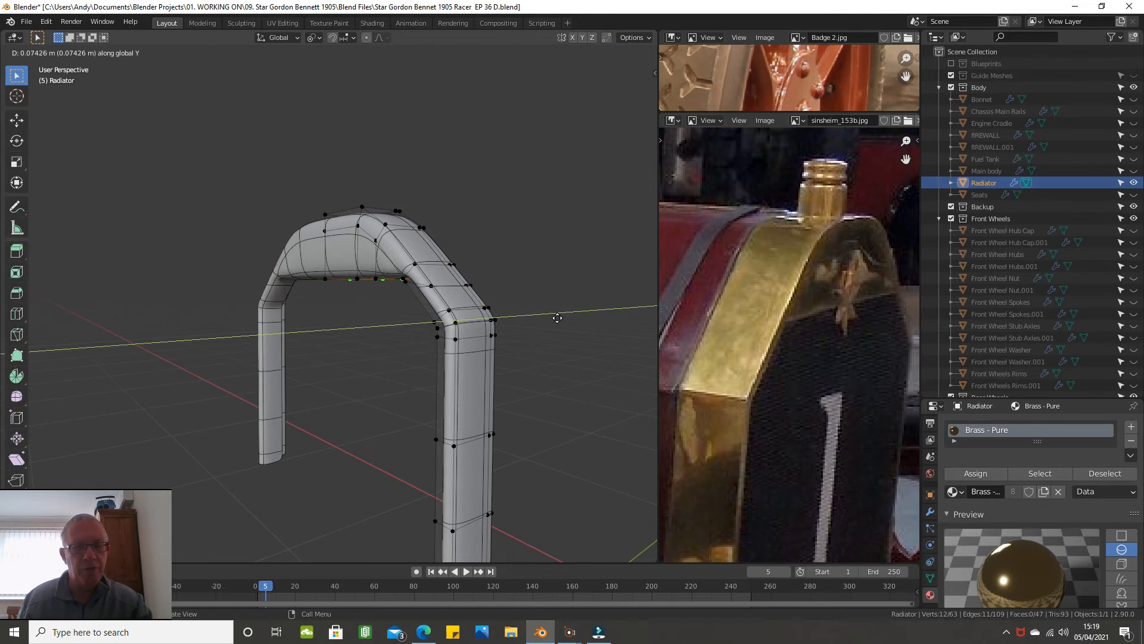
{"action": "left_click", "coordinate": [549, 322]}
{"action": "middle_click_drag", "start_coordinate": [502, 323], "coordinate": [325, 336]}
{"action": "scroll", "coordinate": [568, 290], "scroll_direction": "up", "scroll_amount": 2}
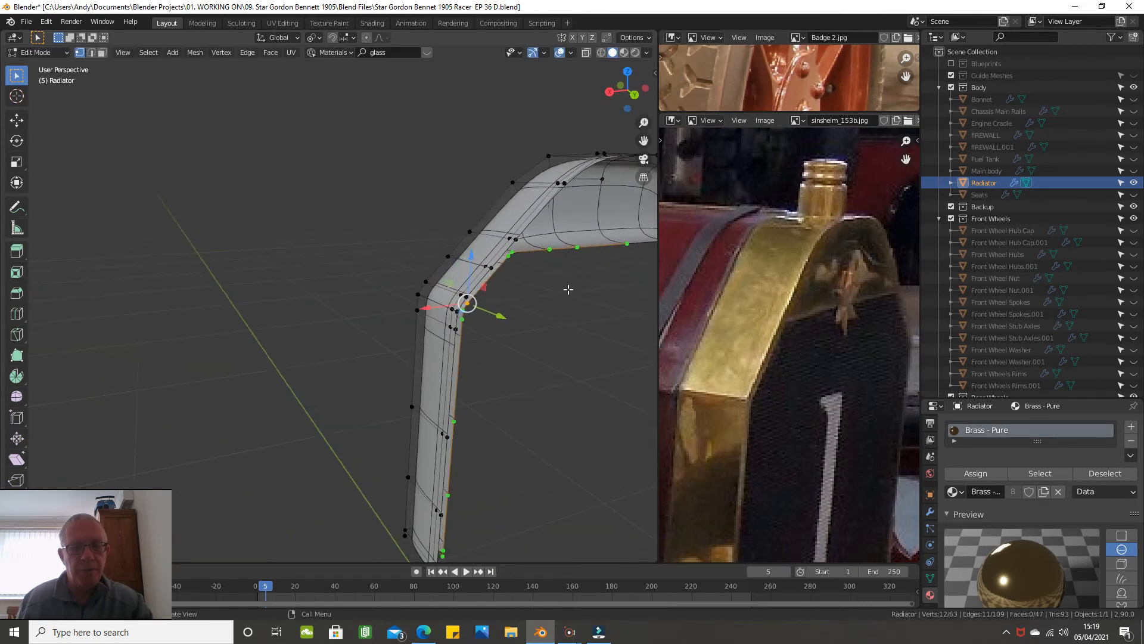
{"action": "middle_click_drag", "start_coordinate": [532, 275], "coordinate": [557, 289]}
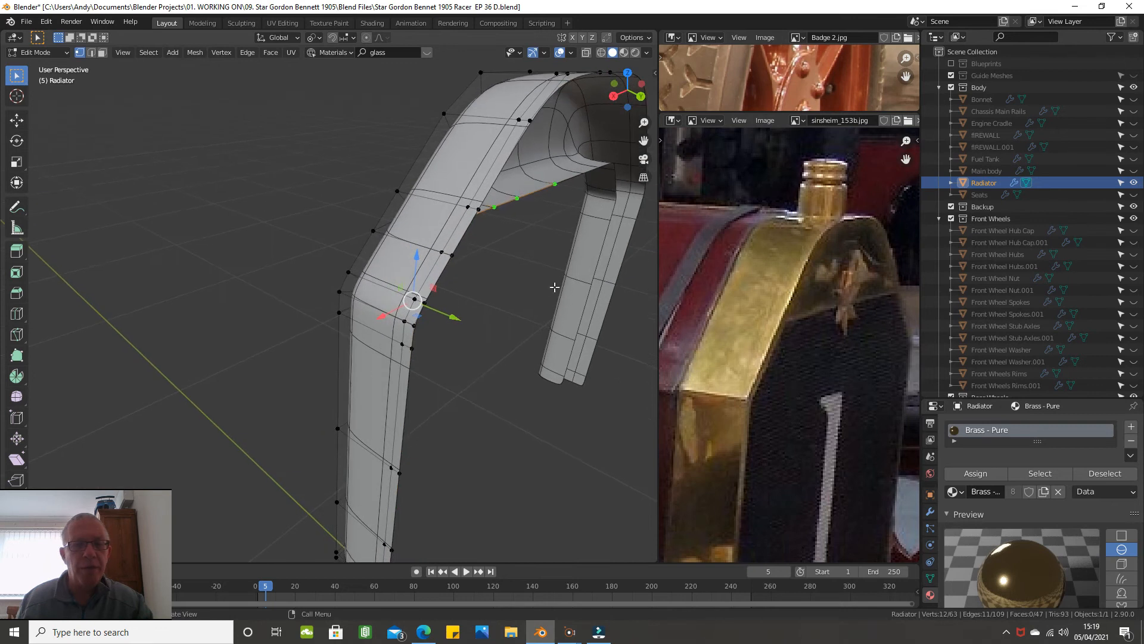
Include the panel's outer corner vertex in the extruded inner edge selection and flatten it along Y with a scale of 0
{"action": "left_click", "coordinate": [477, 210], "text": "shift"}
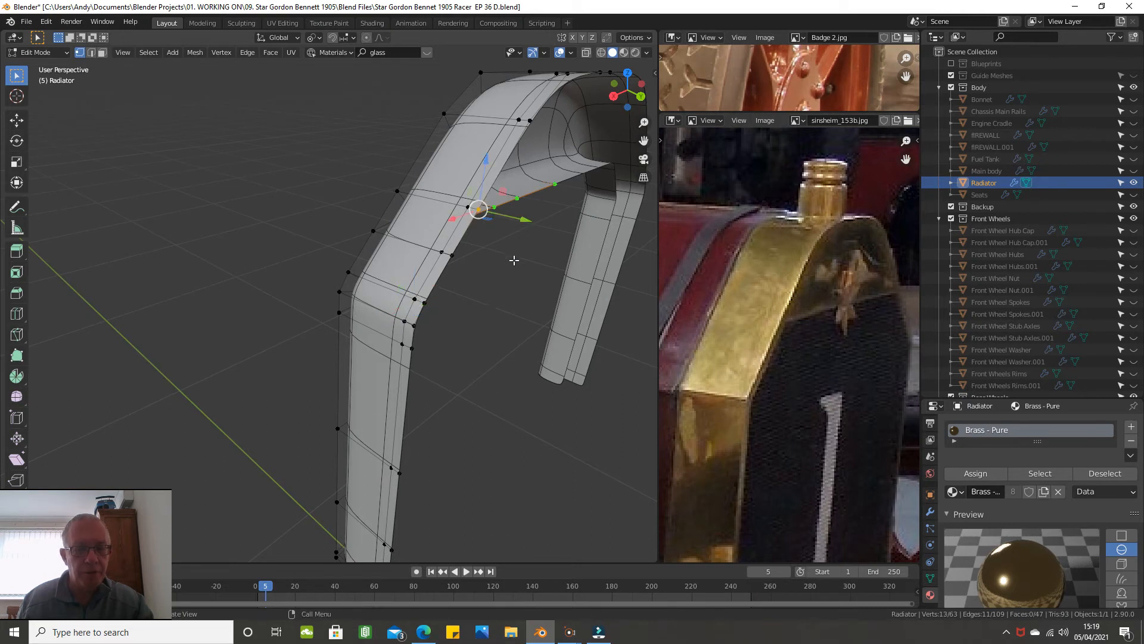
{"action": "key", "text": "s"}
{"action": "key", "text": "y"}
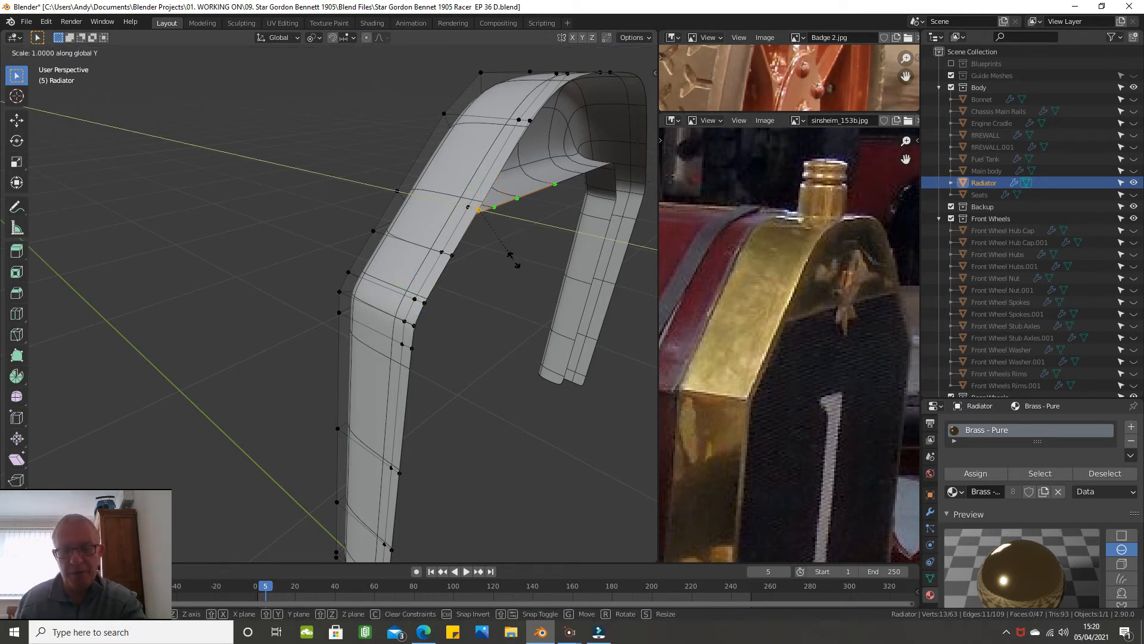
{"action": "key", "text": "0"}
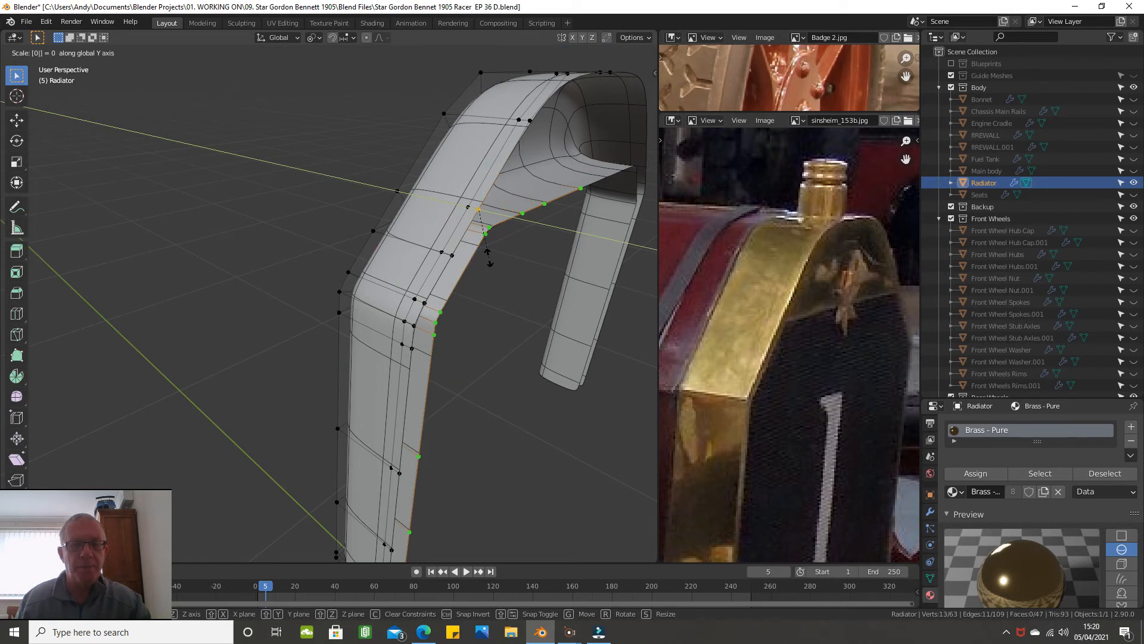
{"action": "key", "text": "Return"}
Slide the edge loop running along the frame's outer surface by about 0.51 toward the rear edge
{"action": "middle_click_drag", "start_coordinate": [488, 255], "coordinate": [456, 279]}
{"action": "scroll", "coordinate": [471, 241], "scroll_direction": "up", "scroll_amount": 5}
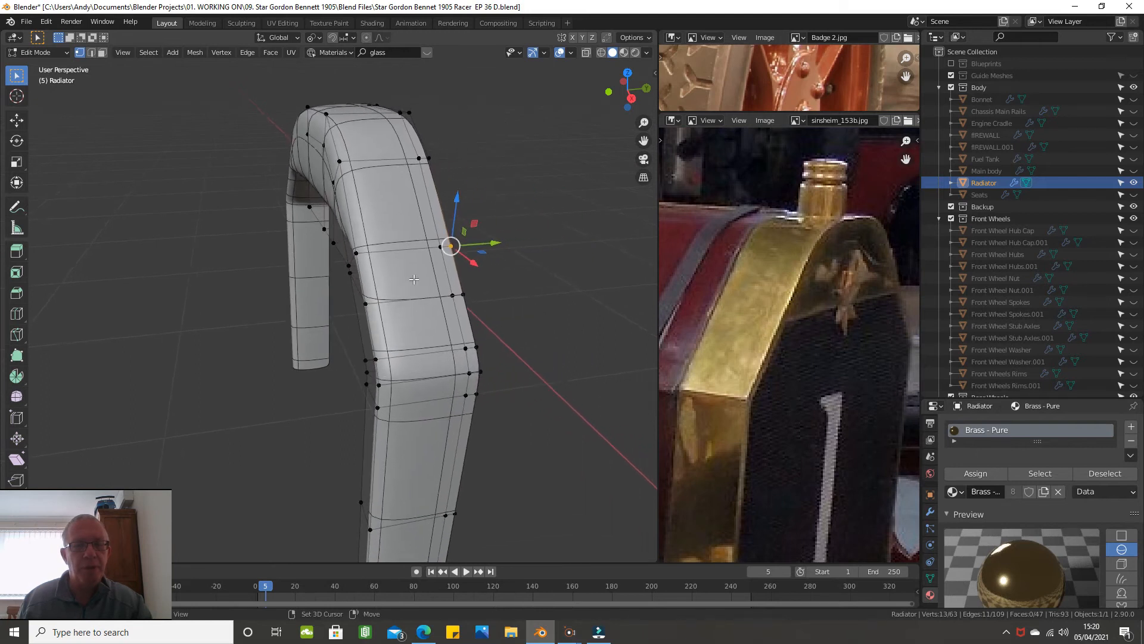
{"action": "left_click", "coordinate": [447, 280], "text": "alt"}
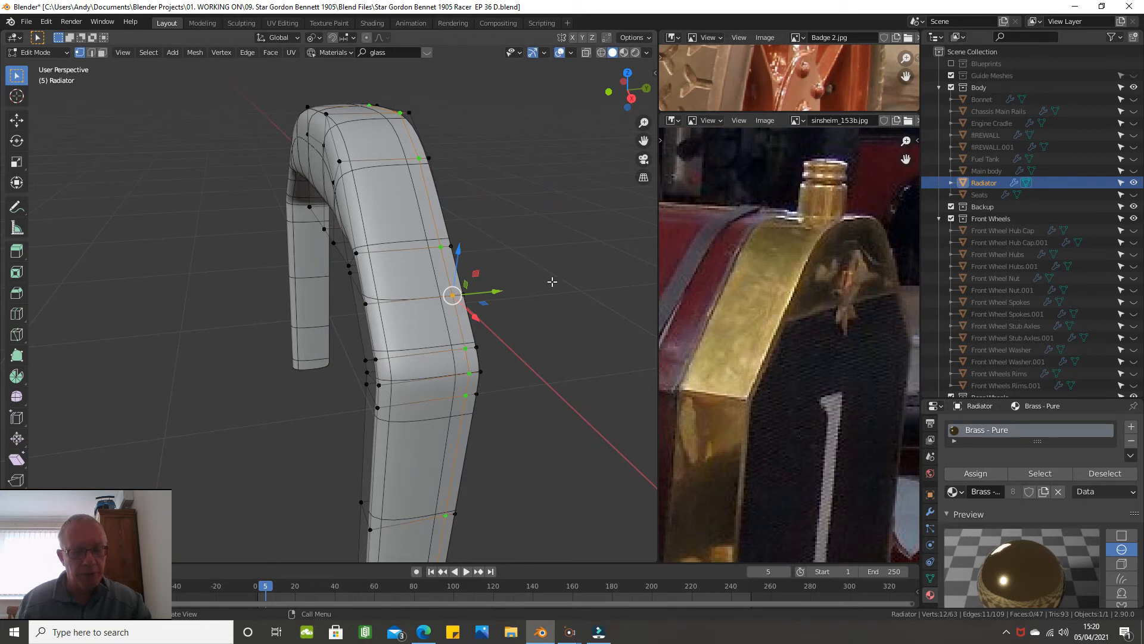
{"action": "key", "text": "g"}
{"action": "key", "text": "g"}
{"action": "key", "text": "e"}
{"action": "key", "text": "f"}
{"action": "key", "text": "e"}
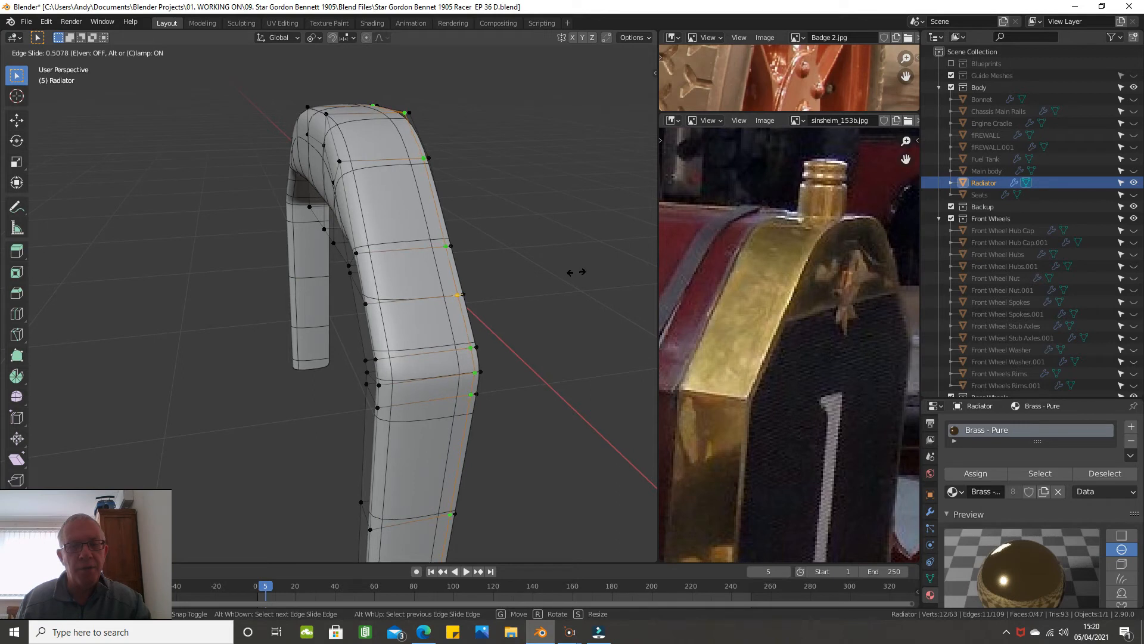
{"action": "left_click", "coordinate": [575, 272]}
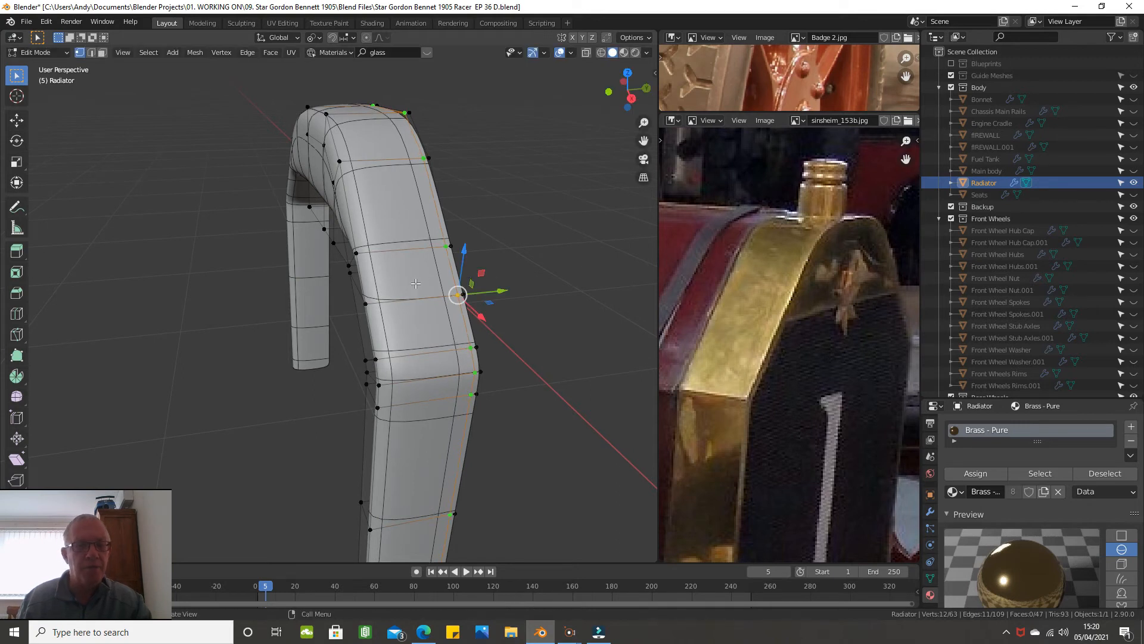
Add a loop cut around the frame's outer surface, evenly offset close to the front edge with a slide of about -0.85
{"action": "key", "text": "ctrl+r"}
{"action": "left_click", "coordinate": [408, 300]}
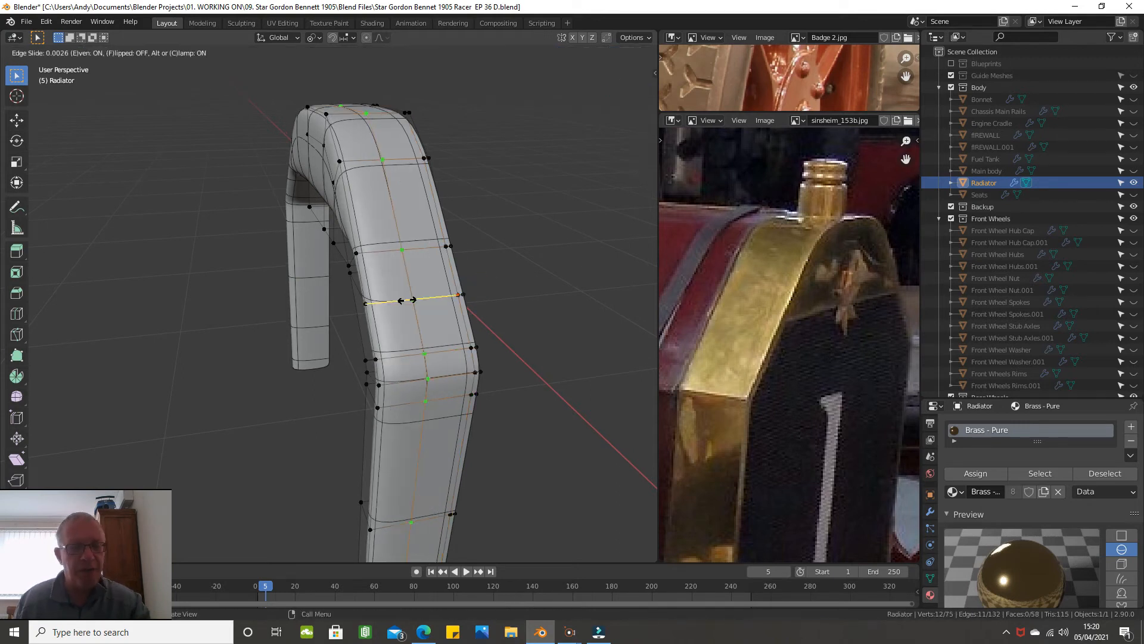
{"action": "key", "text": "f"}
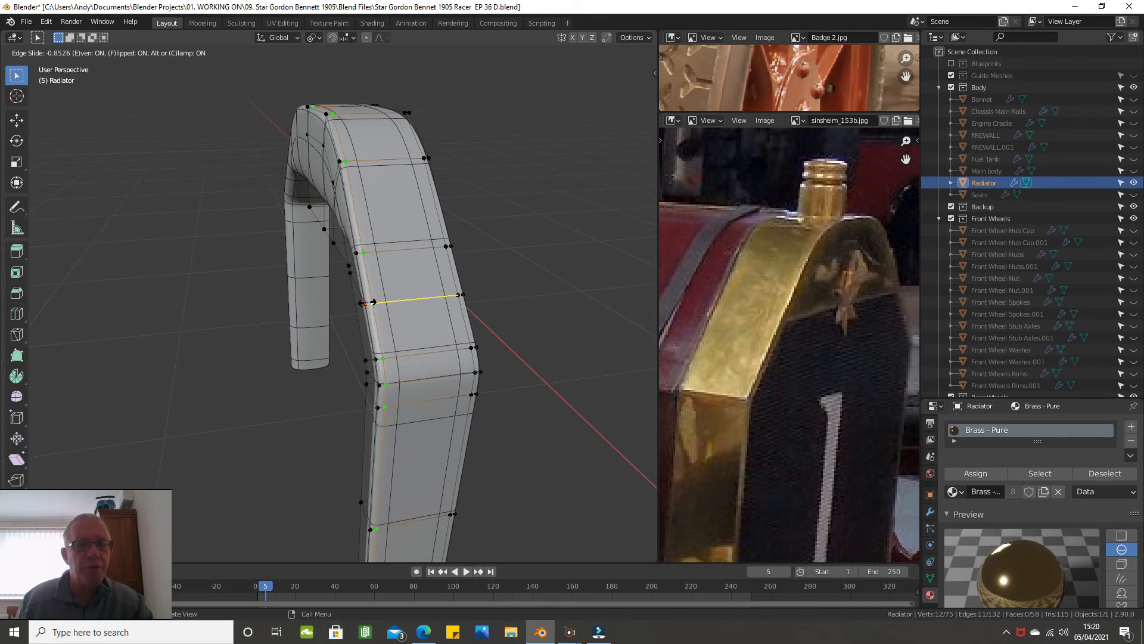
{"action": "left_click", "coordinate": [371, 303]}
Add a loop cut along the frame's front face, evenly offset close to the outer edge with a slide of about -0.71
{"action": "middle_click_drag", "start_coordinate": [412, 276], "coordinate": [486, 272]}
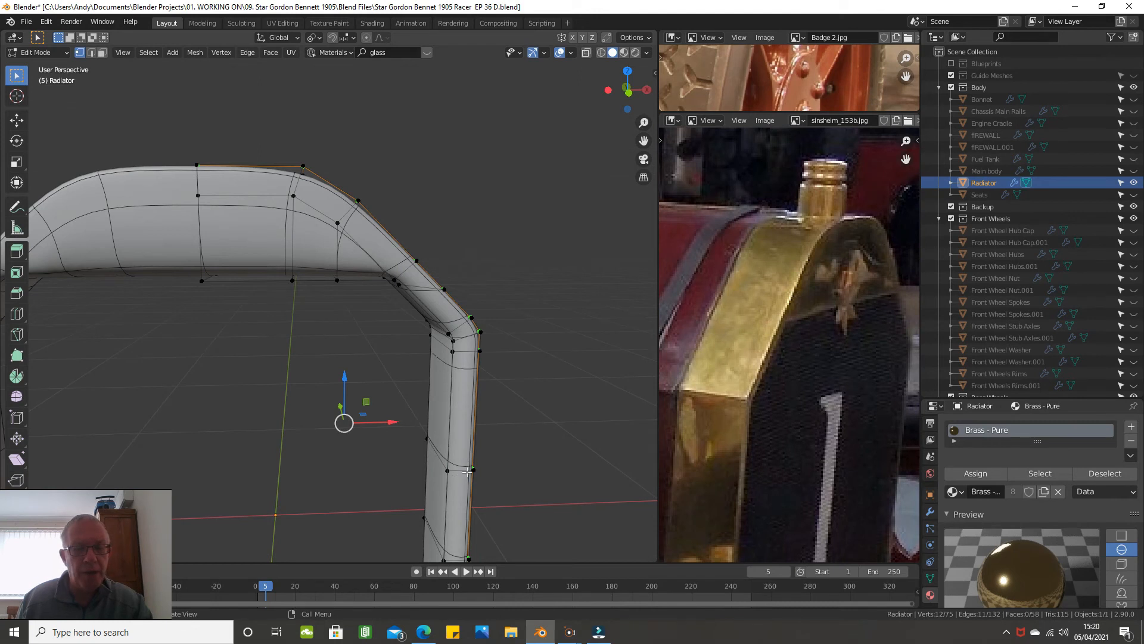
{"action": "key", "text": "ctrl+r"}
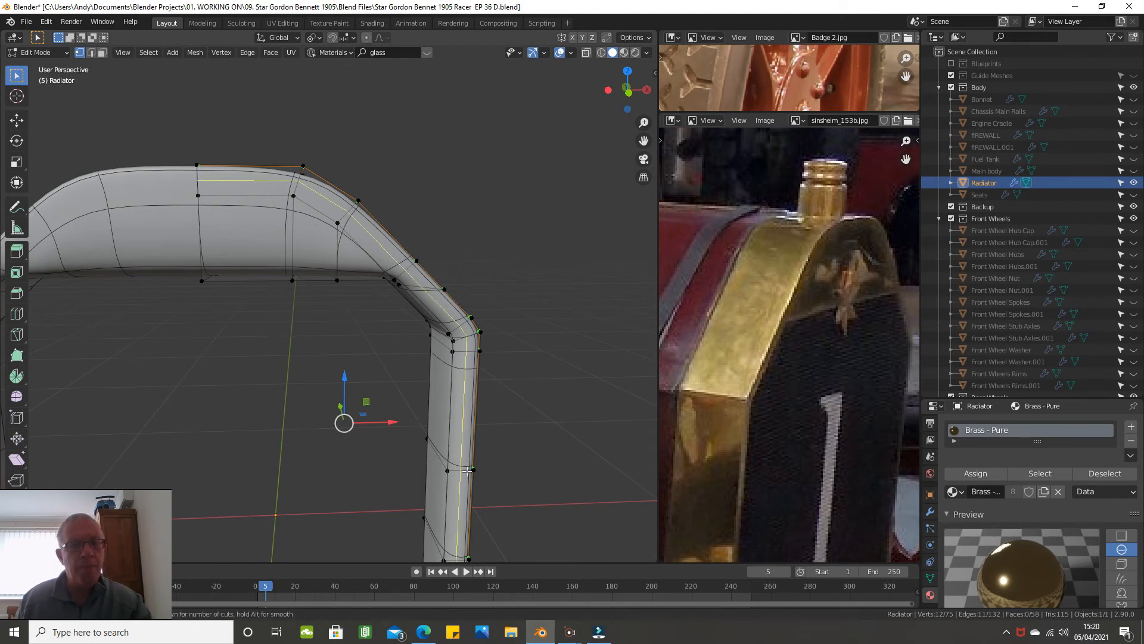
{"action": "left_click", "coordinate": [467, 471]}
{"action": "key", "text": "e"}
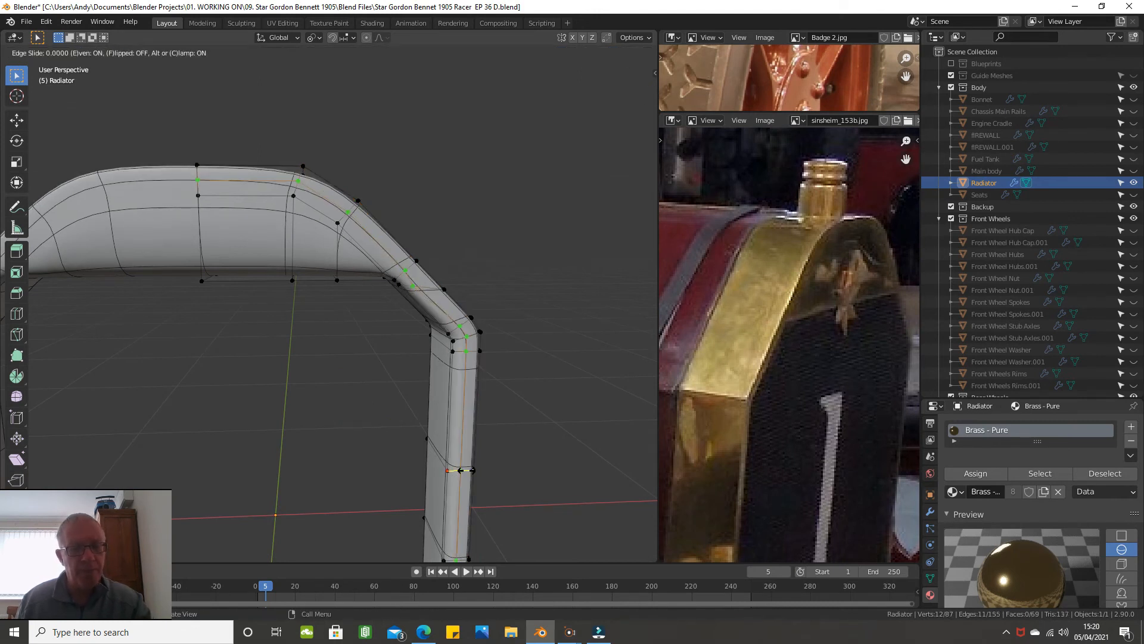
{"action": "key", "text": "f"}
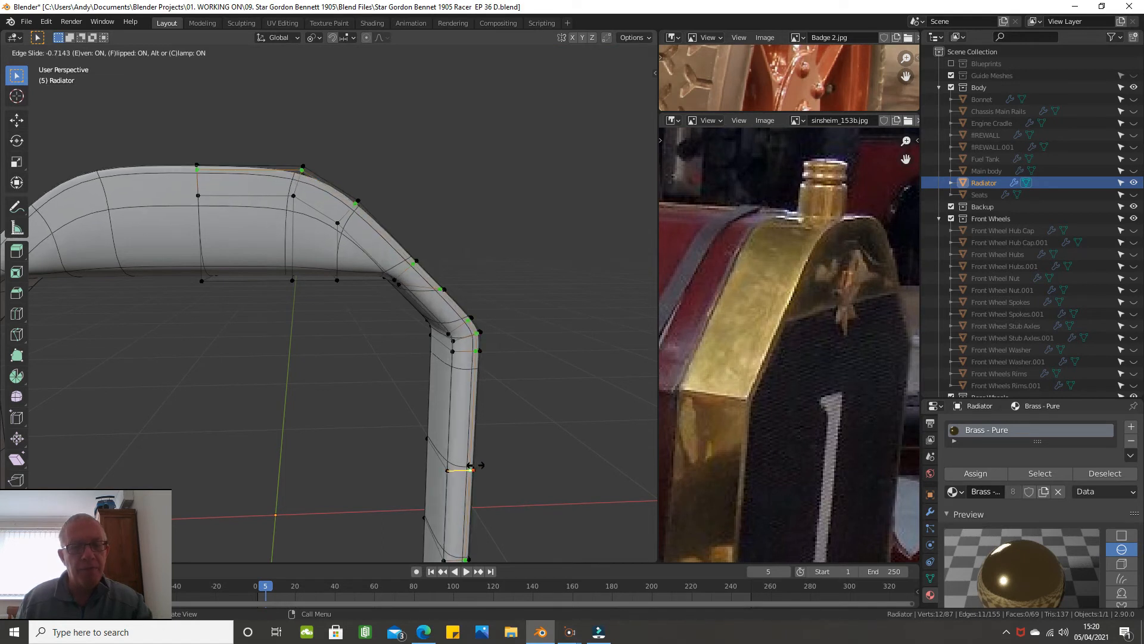
{"action": "left_click", "coordinate": [474, 465]}
Add an evenly offset loop cut along the inner lip, close to its front edge, to sharpen that edge
{"action": "middle_click_drag", "start_coordinate": [446, 444], "coordinate": [388, 455]}
{"action": "scroll", "coordinate": [417, 291], "scroll_direction": "up", "scroll_amount": 3}
{"action": "middle_click_drag", "start_coordinate": [423, 266], "coordinate": [477, 262]}
{"action": "middle_click_drag", "start_coordinate": [340, 220], "coordinate": [537, 309]}
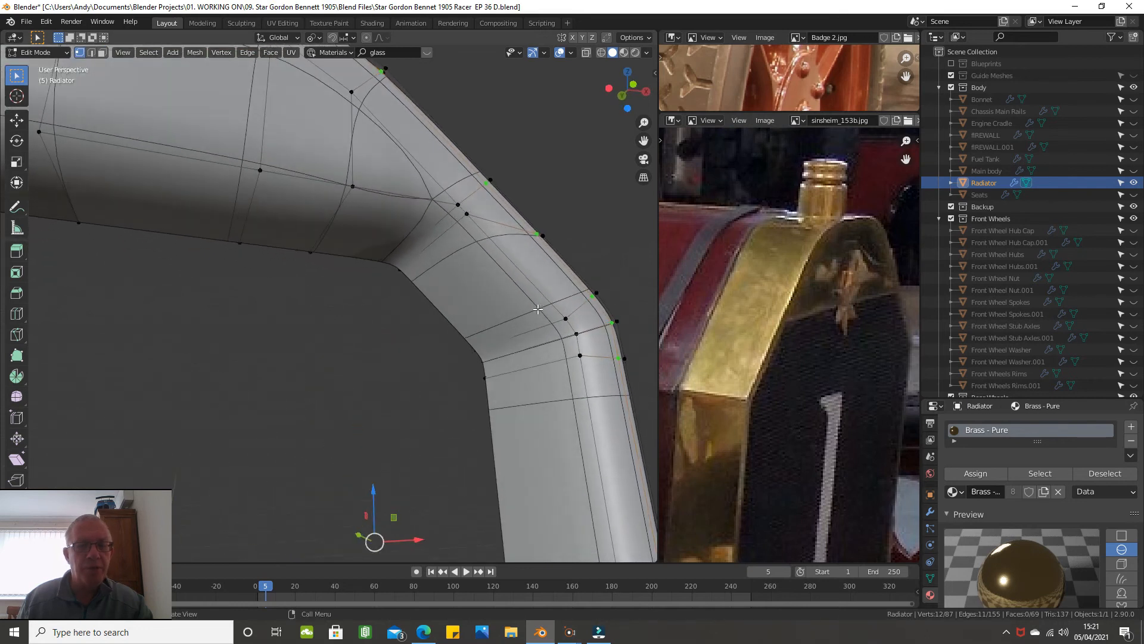
{"action": "key", "text": "ctrl+r"}
{"action": "left_click", "coordinate": [543, 323]}
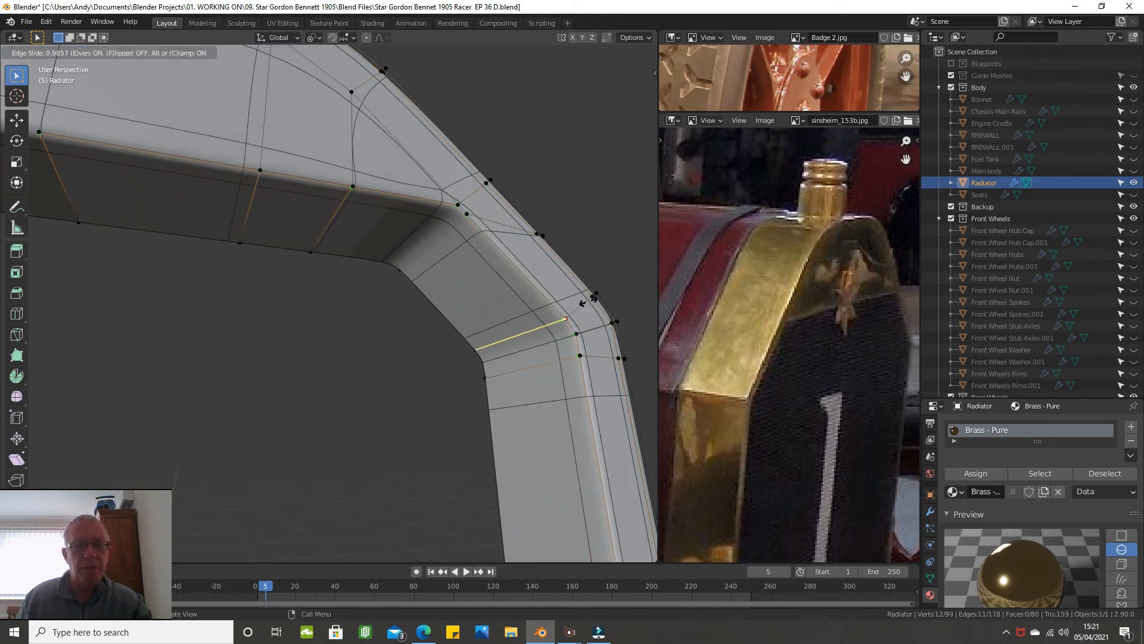
{"action": "left_click", "coordinate": [557, 313]}
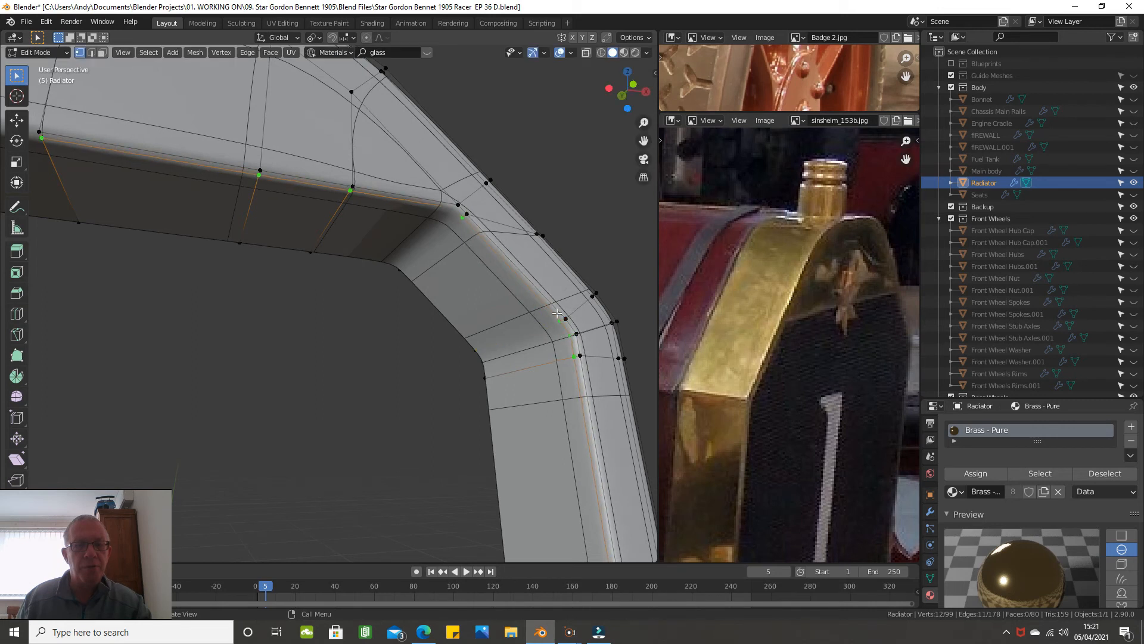
Add an evenly offset loop cut along the inner lip, close to its rear edge
{"action": "key", "text": "ctrl+r"}
{"action": "left_click", "coordinate": [481, 323]}
{"action": "key", "text": "e"}
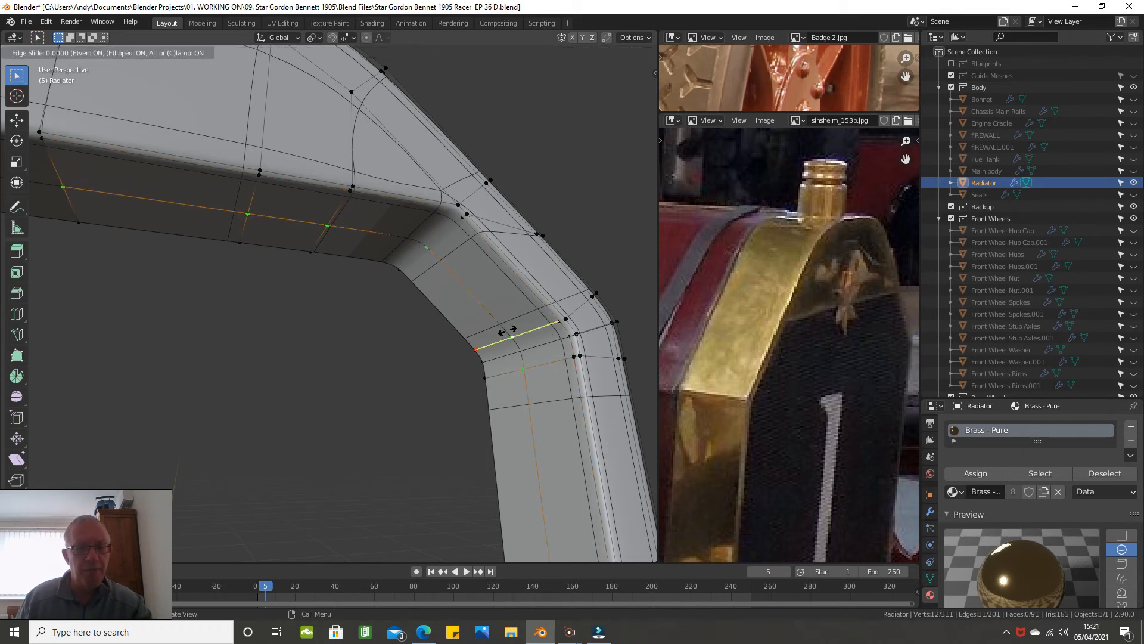
{"action": "left_click", "coordinate": [474, 349]}
Examine the badge panel's lower edge and outer corner from several angles, comparing them with the reference photo
{"action": "mouse_move", "coordinate": [440, 345]}
{"action": "middle_mouse_down"}
{"action": "mouse_move", "coordinate": [417, 375]}
{"action": "mouse_move", "coordinate": [456, 345]}
{"action": "middle_mouse_up"}
{"action": "scroll", "coordinate": [422, 373], "scroll_direction": "down", "scroll_amount": 5}
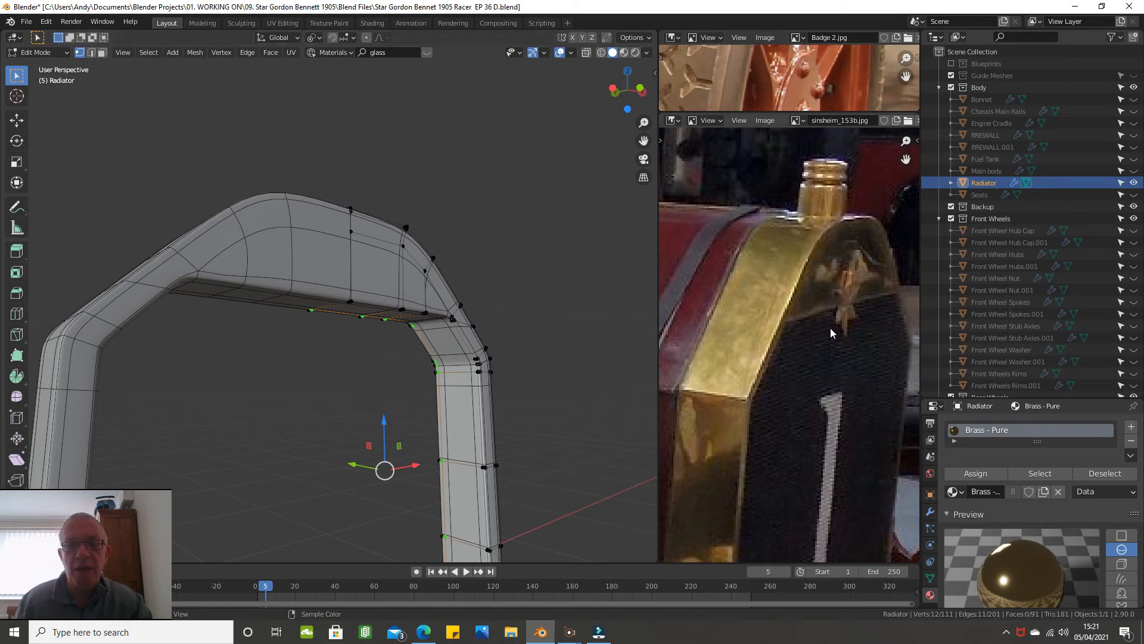
{"action": "scroll", "coordinate": [257, 289], "scroll_direction": "down", "scroll_amount": 1}
{"action": "scroll", "coordinate": [255, 282], "scroll_direction": "up", "scroll_amount": 3}
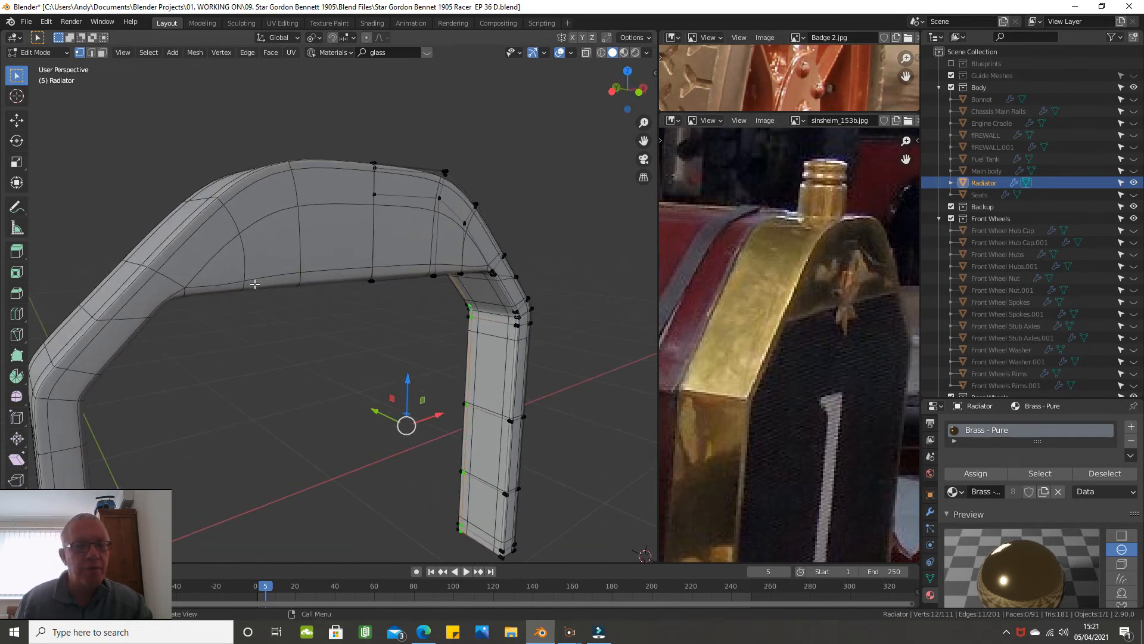
{"action": "scroll", "coordinate": [250, 253], "scroll_direction": "up", "scroll_amount": 3}
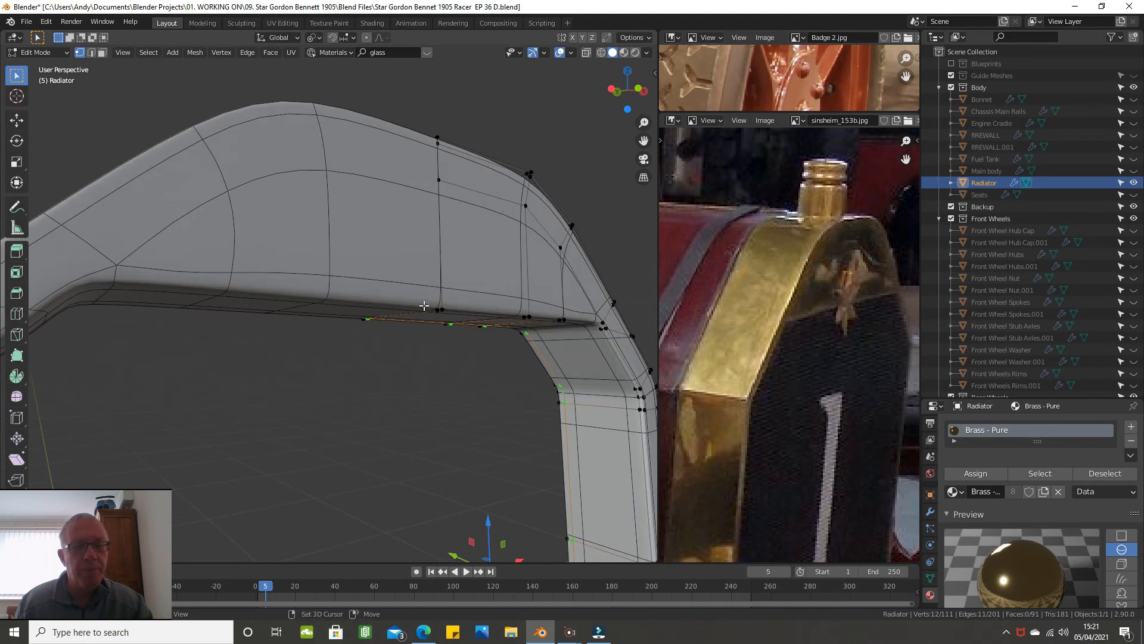
{"action": "scroll", "coordinate": [411, 316], "scroll_direction": "up", "scroll_amount": 4}
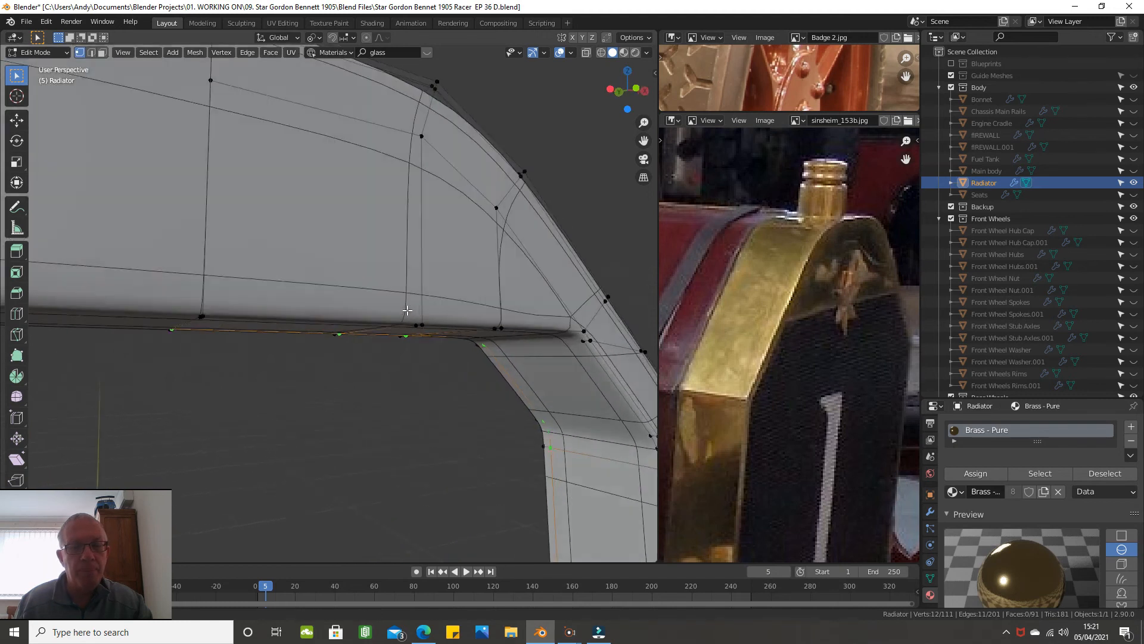
{"action": "middle_click_drag", "start_coordinate": [454, 308], "coordinate": [430, 279]}
{"action": "scroll", "coordinate": [492, 311], "scroll_direction": "down", "scroll_amount": 2}
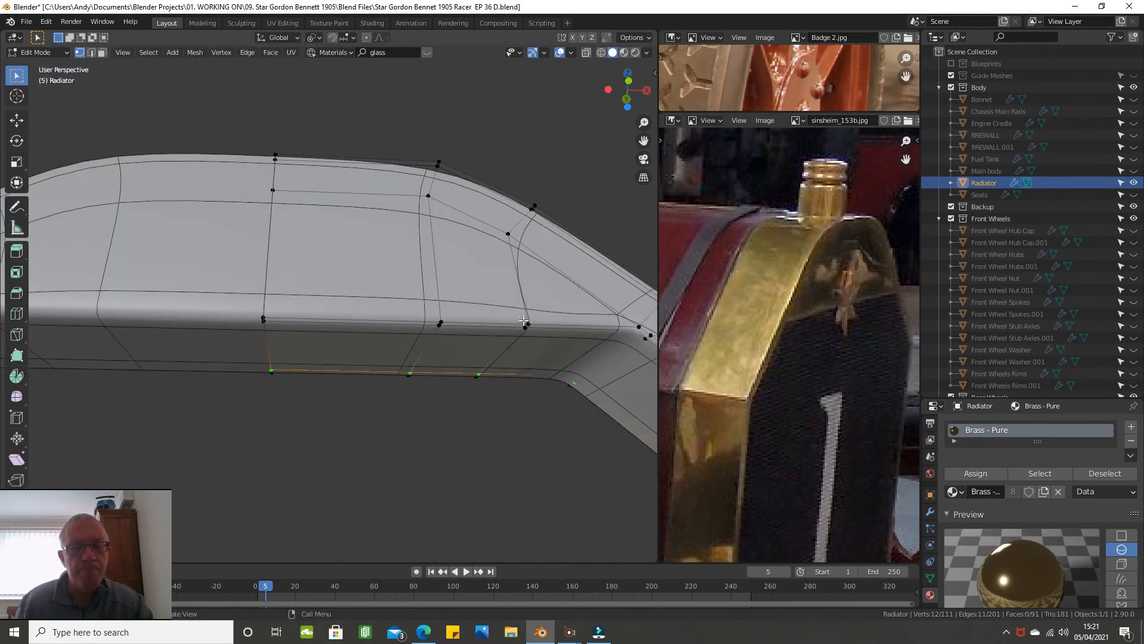
{"action": "scroll", "coordinate": [524, 322], "scroll_direction": "up", "scroll_amount": 3}
{"action": "middle_click_drag", "start_coordinate": [421, 320], "coordinate": [379, 349]}
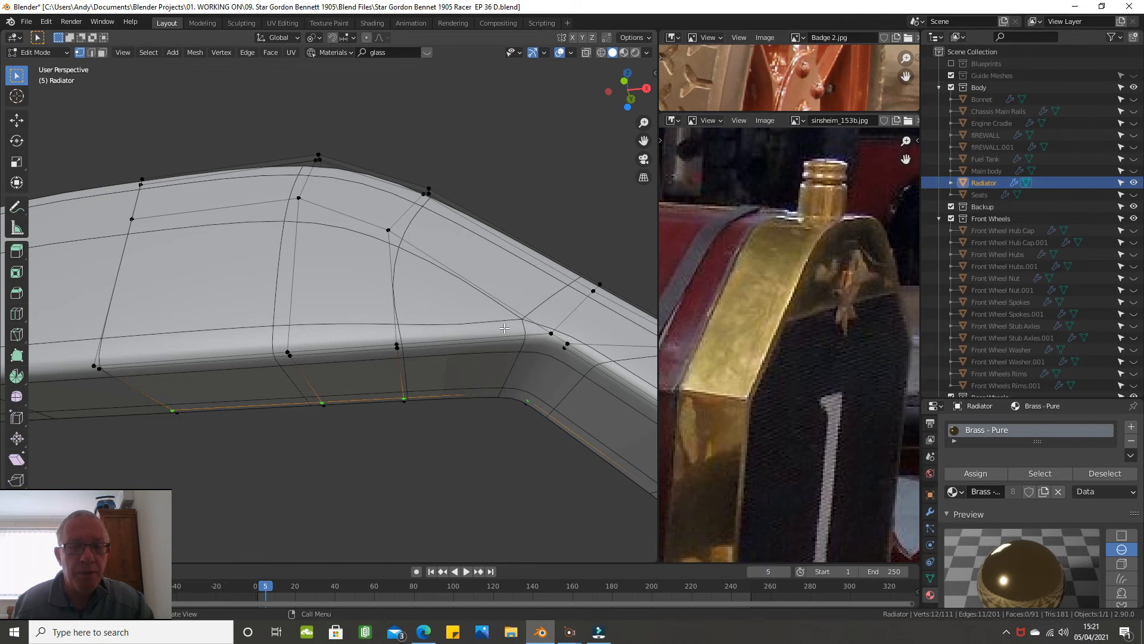
{"action": "middle_click_drag", "start_coordinate": [505, 326], "coordinate": [505, 308]}
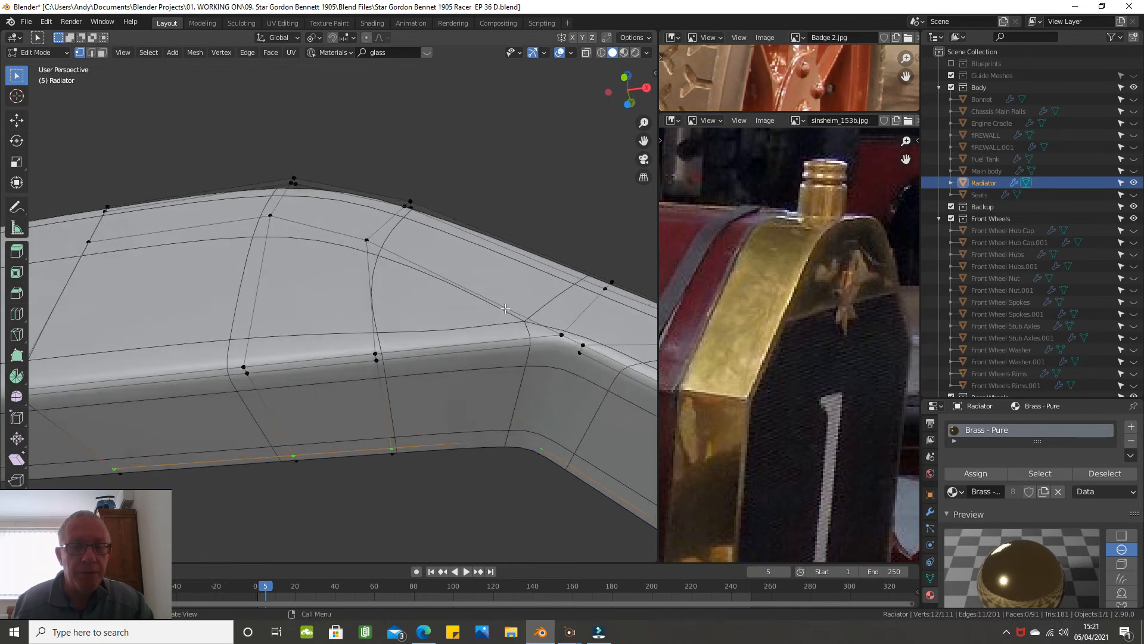
{"action": "scroll", "coordinate": [517, 318], "scroll_direction": "down", "scroll_amount": 2}
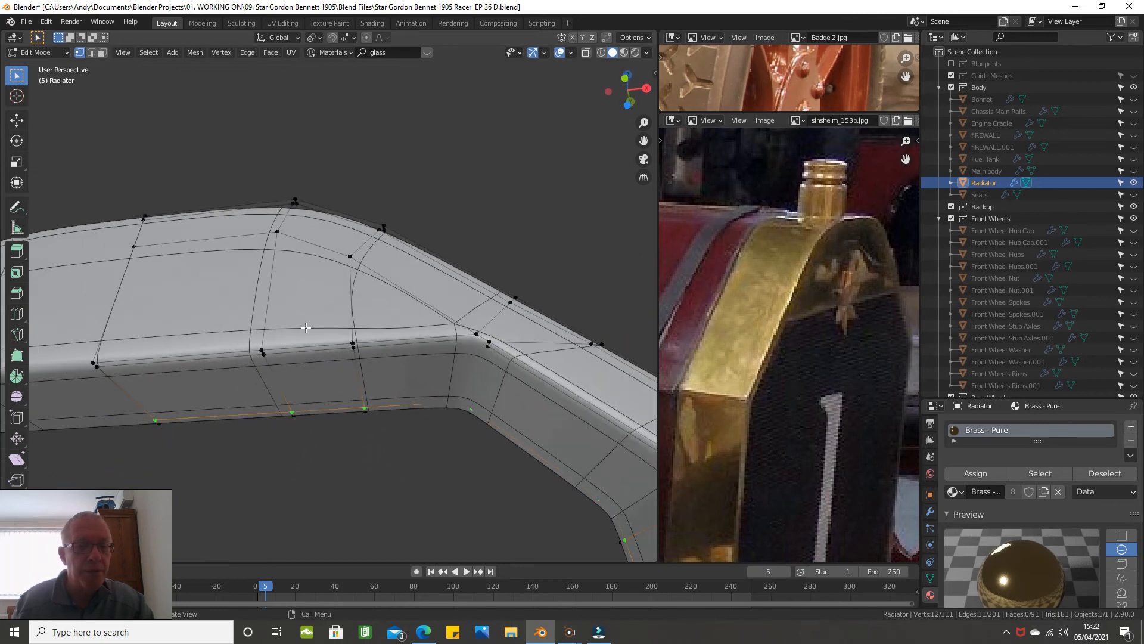
Add a horizontal loop cut across the badge panel, evenly offset just above its lower edge with a slide of about -0.92
{"action": "key", "text": "ctrl+r"}
{"action": "left_click", "coordinate": [114, 341]}
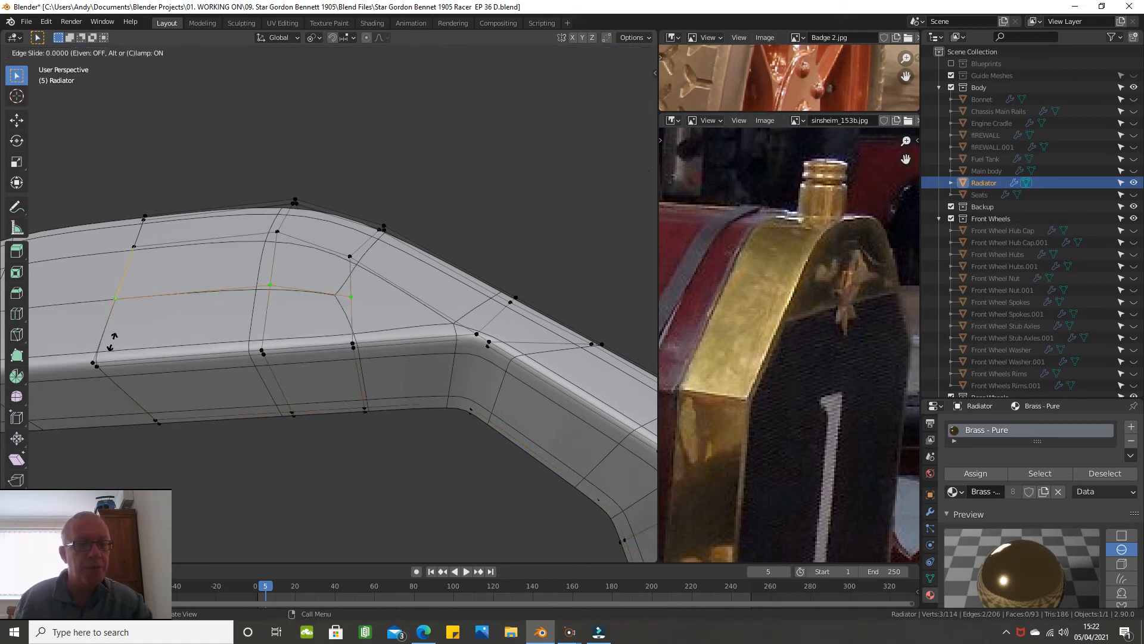
{"action": "key", "text": "e"}
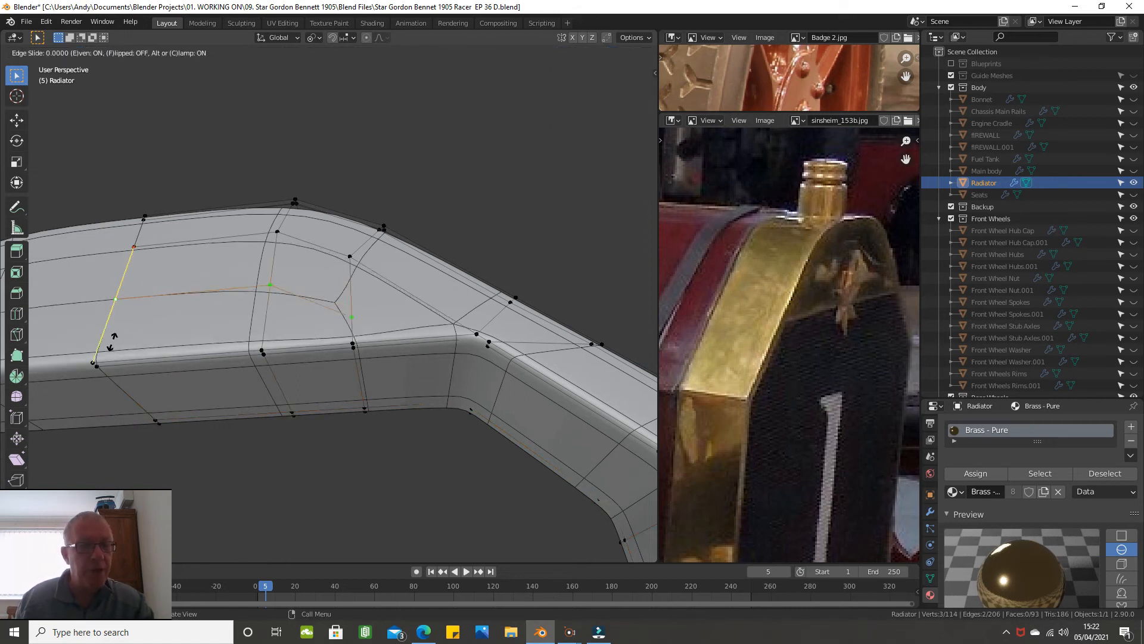
{"action": "key", "text": "f"}
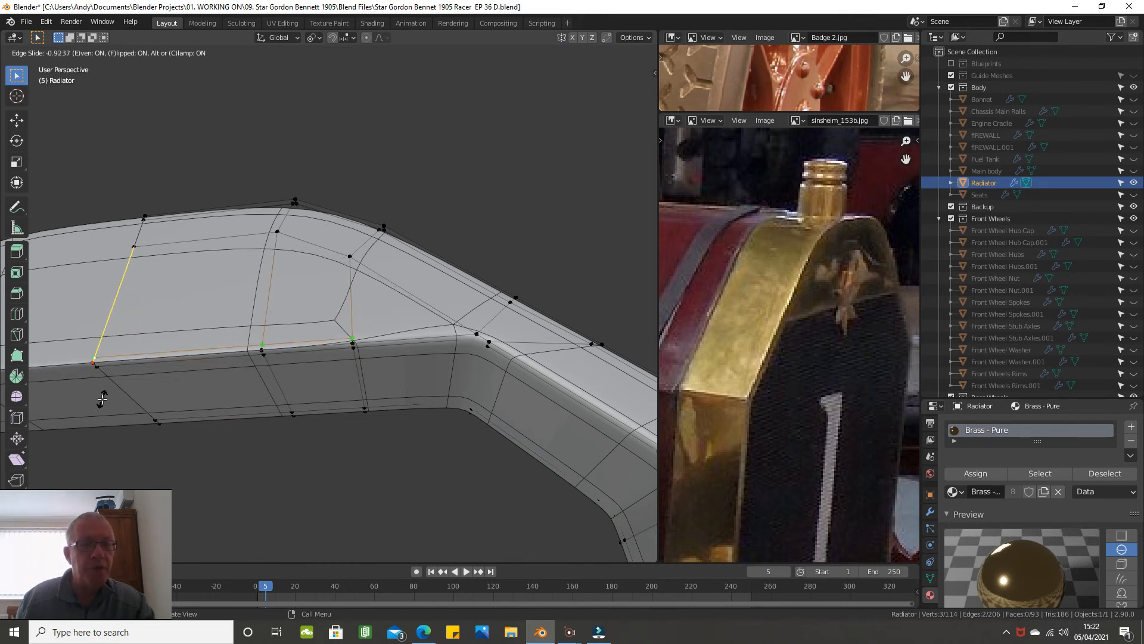
{"action": "left_click", "coordinate": [102, 398]}
Delete the outermost vertex of the panel's new horizontal cut, removing the adjoining faces near the outer corner
{"action": "scroll", "coordinate": [281, 379], "scroll_direction": "up", "scroll_amount": 2}
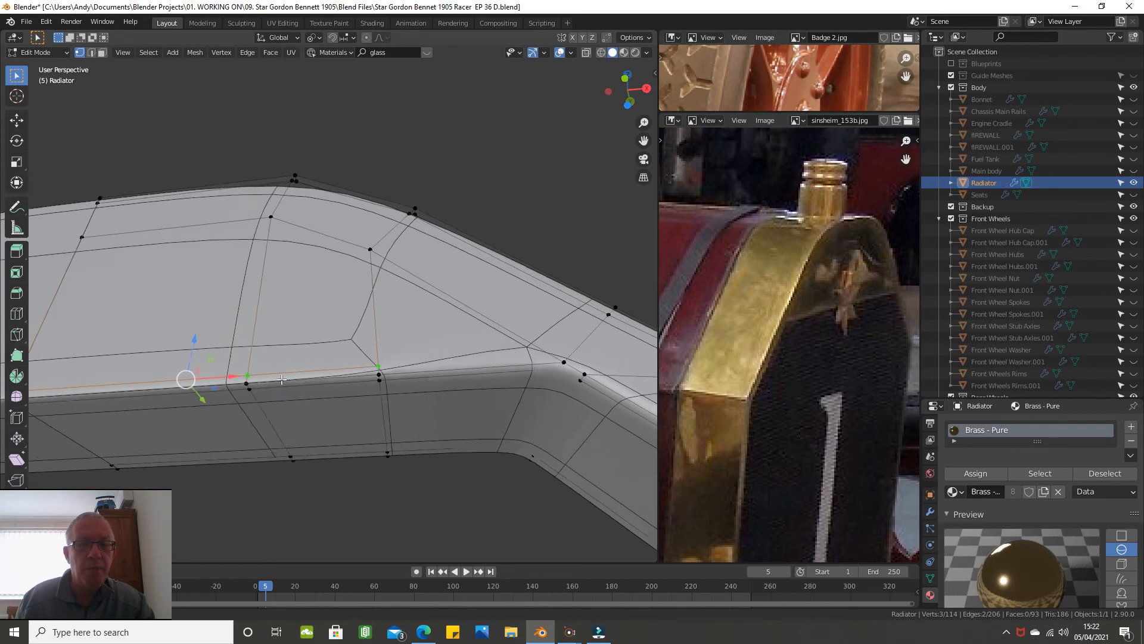
{"action": "middle_click_drag", "start_coordinate": [281, 379], "coordinate": [213, 394], "text": "shift"}
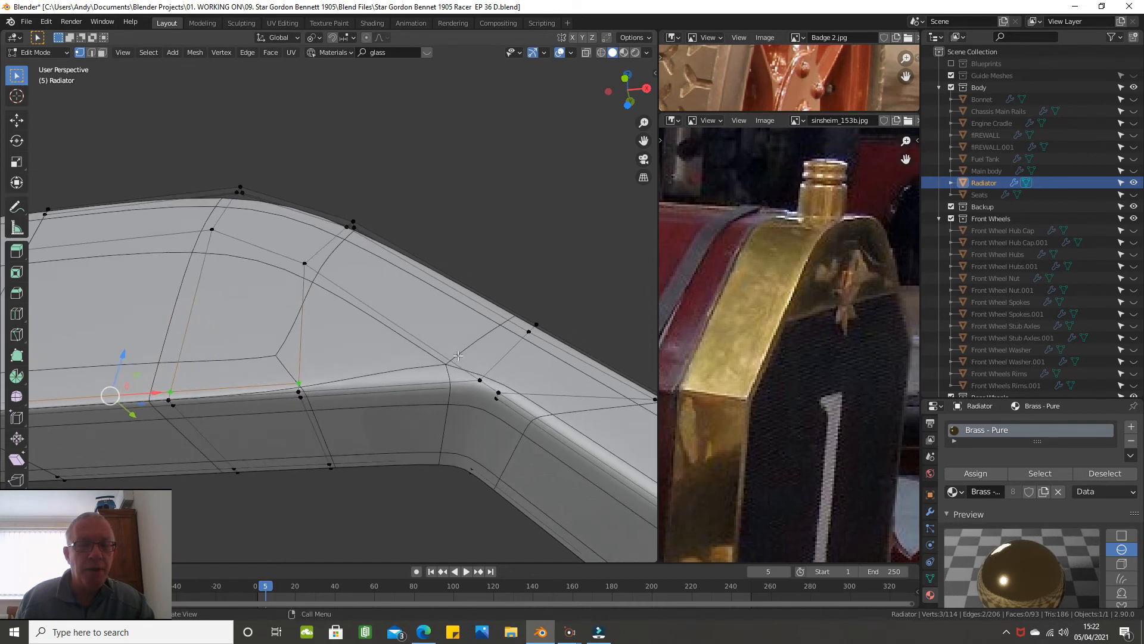
{"action": "key", "text": "ctrl+r"}
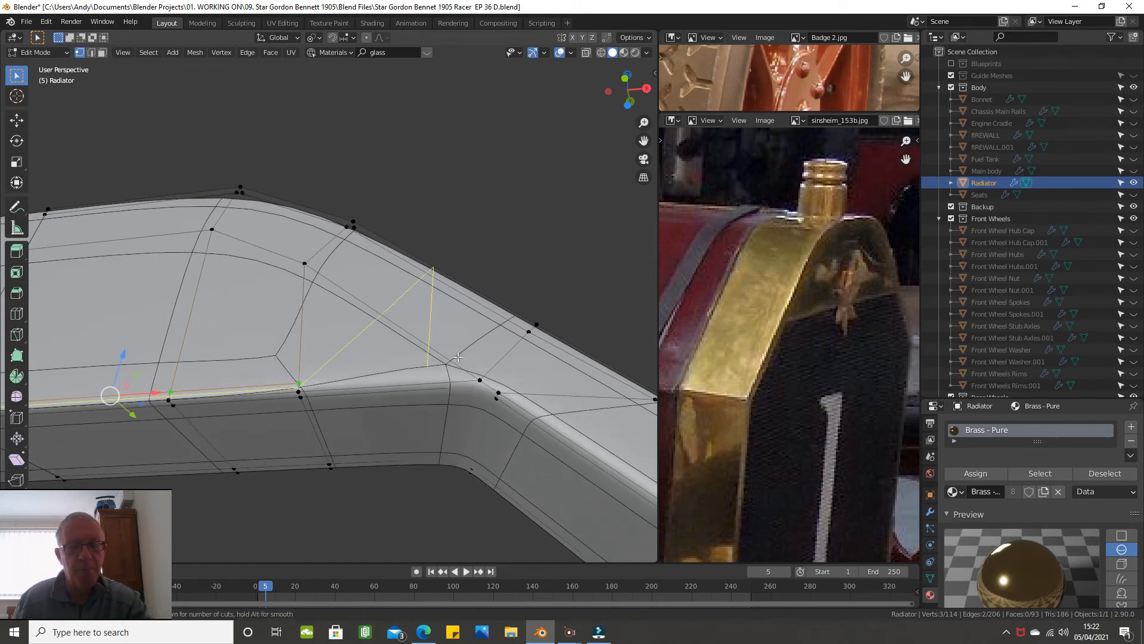
{"action": "key", "text": "Escape"}
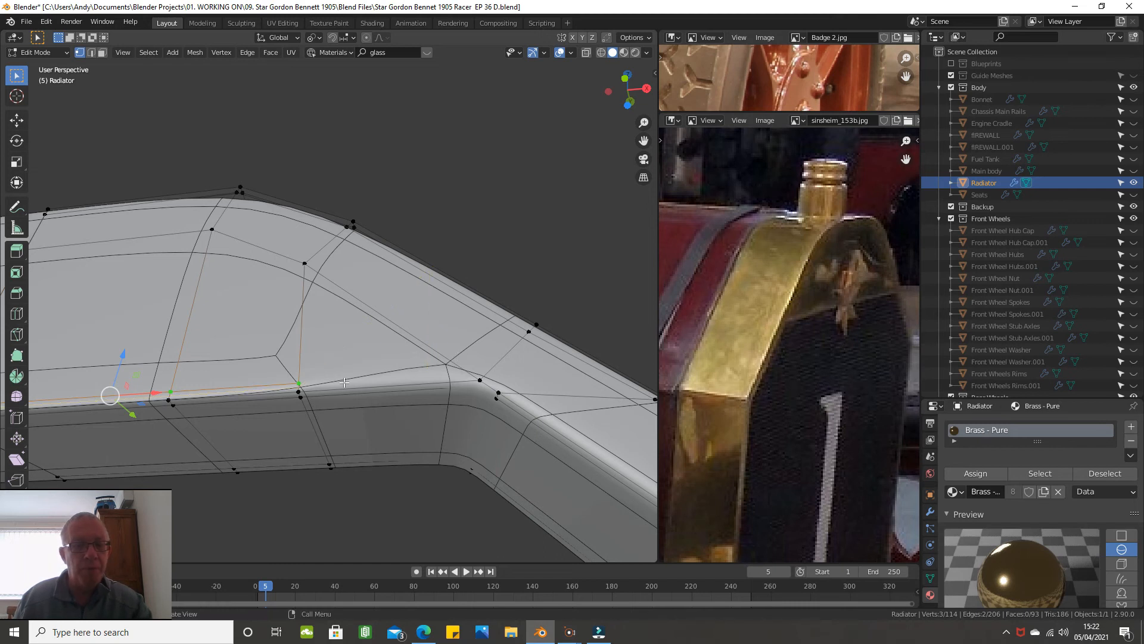
{"action": "left_click", "coordinate": [309, 380]}
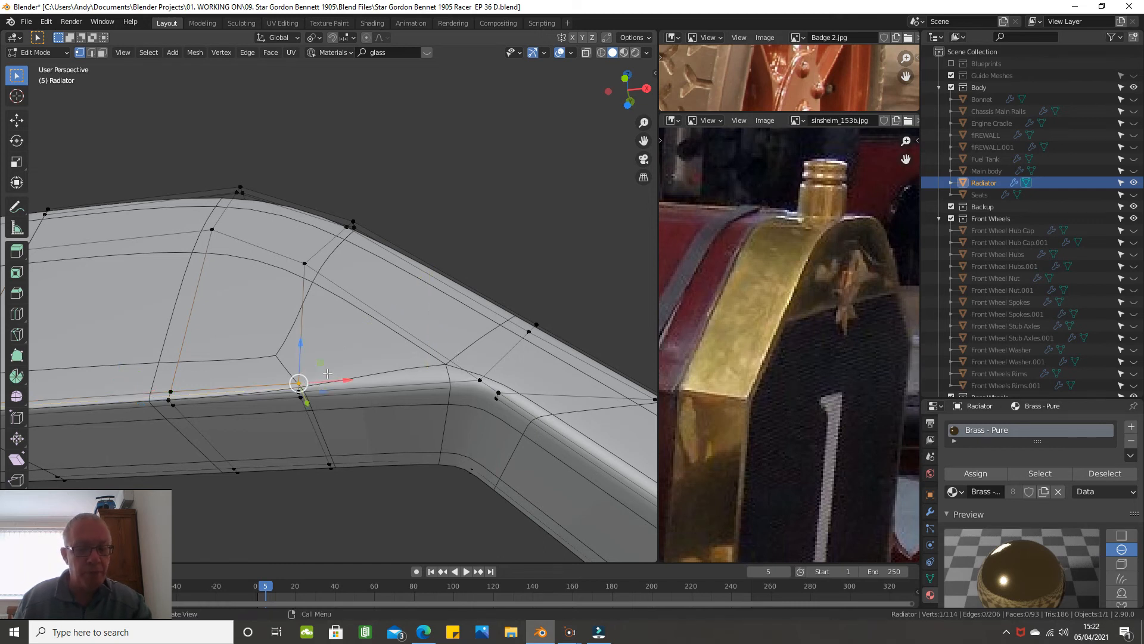
{"action": "key", "text": "x"}
{"action": "left_click", "coordinate": [327, 373]}
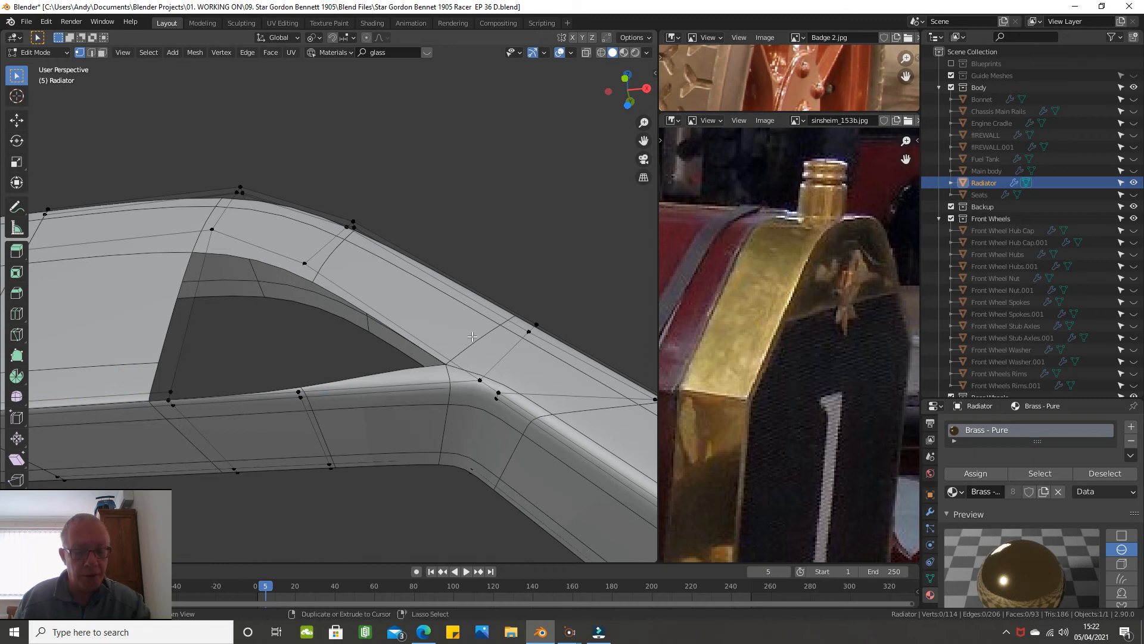
Add a loop cut across the sloping frame section near the panel's outer corner, and slide its inner vertex down towards that corner
{"action": "key", "text": "ctrl+r"}
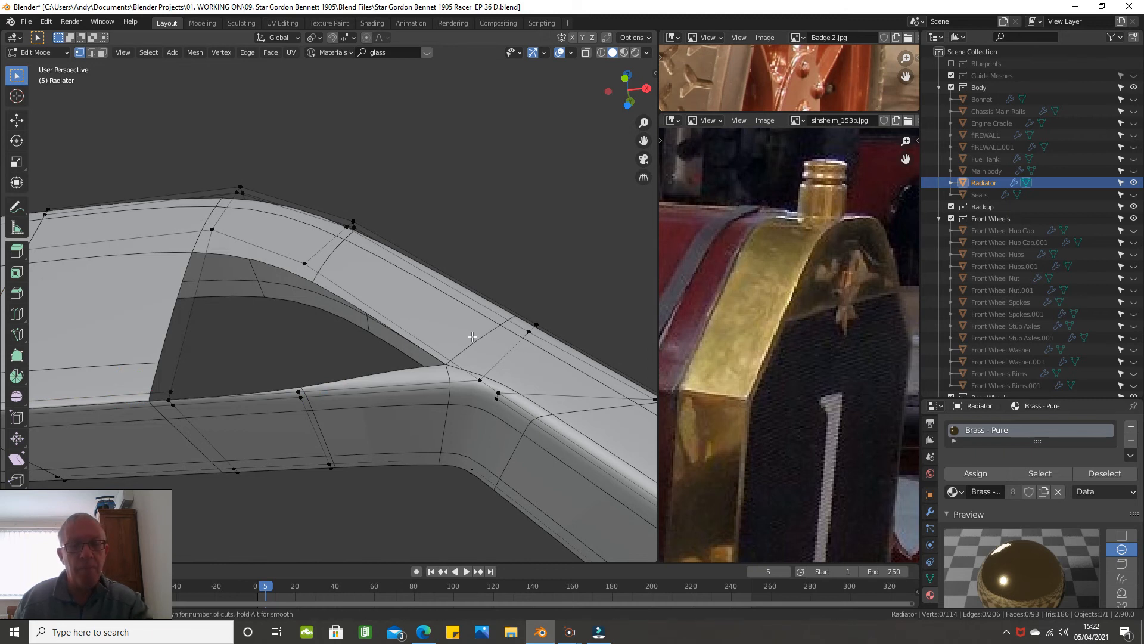
{"action": "left_click", "coordinate": [438, 327]}
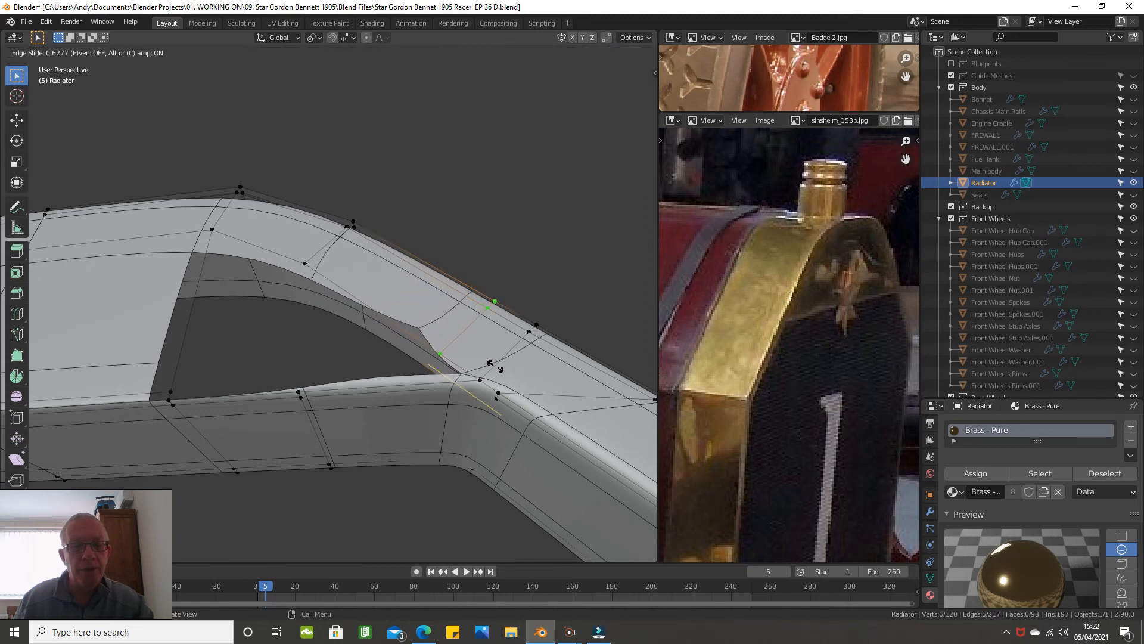
{"action": "left_click", "coordinate": [475, 358]}
{"action": "left_click", "coordinate": [439, 350]}
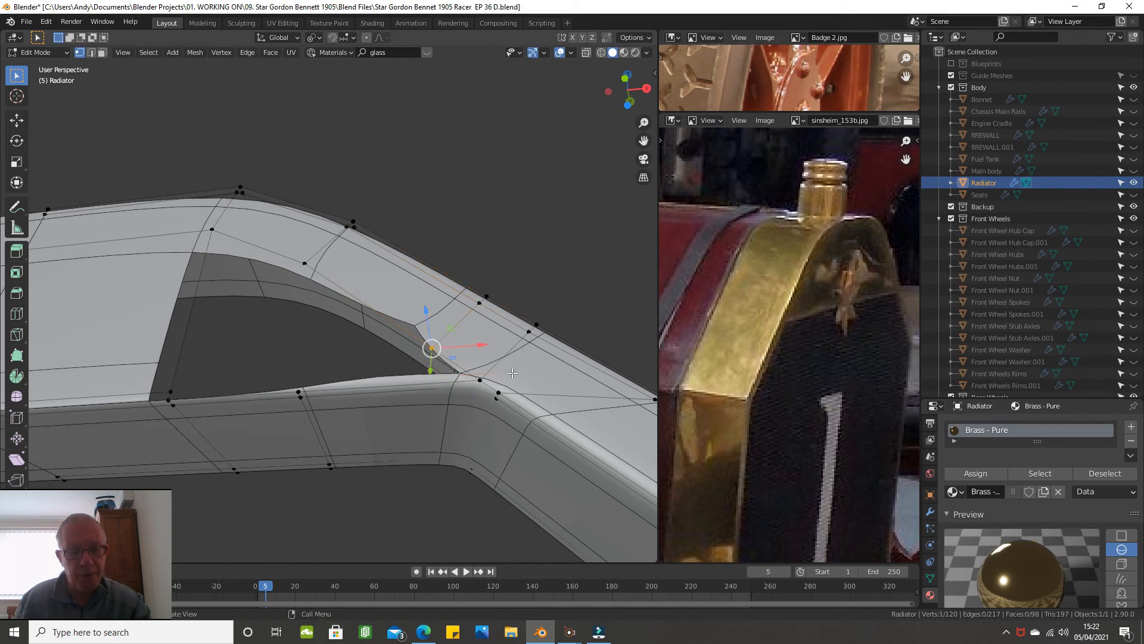
{"action": "key", "text": "shift+v"}
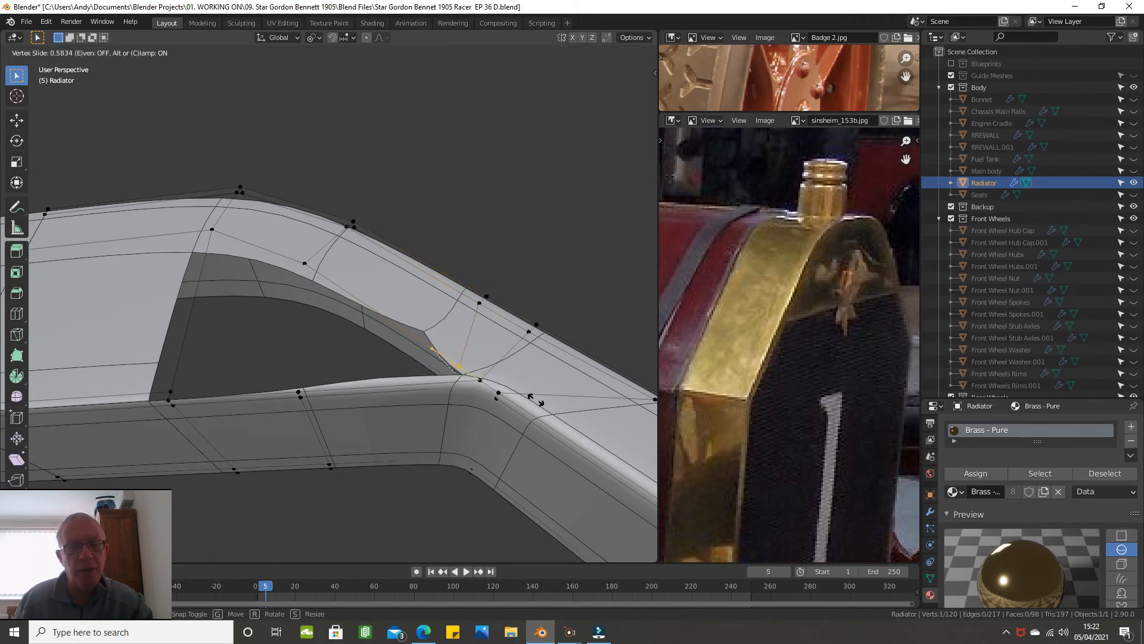
{"action": "left_click", "coordinate": [547, 411]}
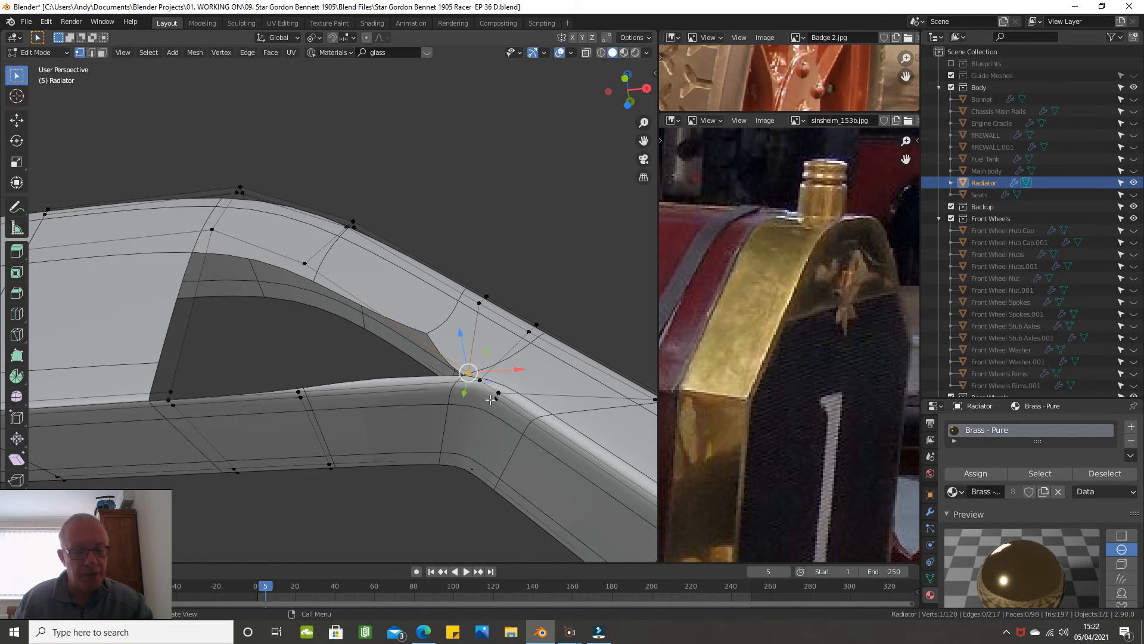
Reveal the hidden faces and connect the slid corner vertex to the end vertex of the cut above the badge panel's lower edge
{"action": "key", "text": "alt+h"}
{"action": "scroll", "coordinate": [472, 388], "scroll_direction": "up", "scroll_amount": 1}
{"action": "middle_click_drag", "start_coordinate": [471, 385], "coordinate": [476, 400]}
{"action": "left_click", "coordinate": [264, 371]}
{"action": "left_click", "coordinate": [464, 366], "text": "shift"}
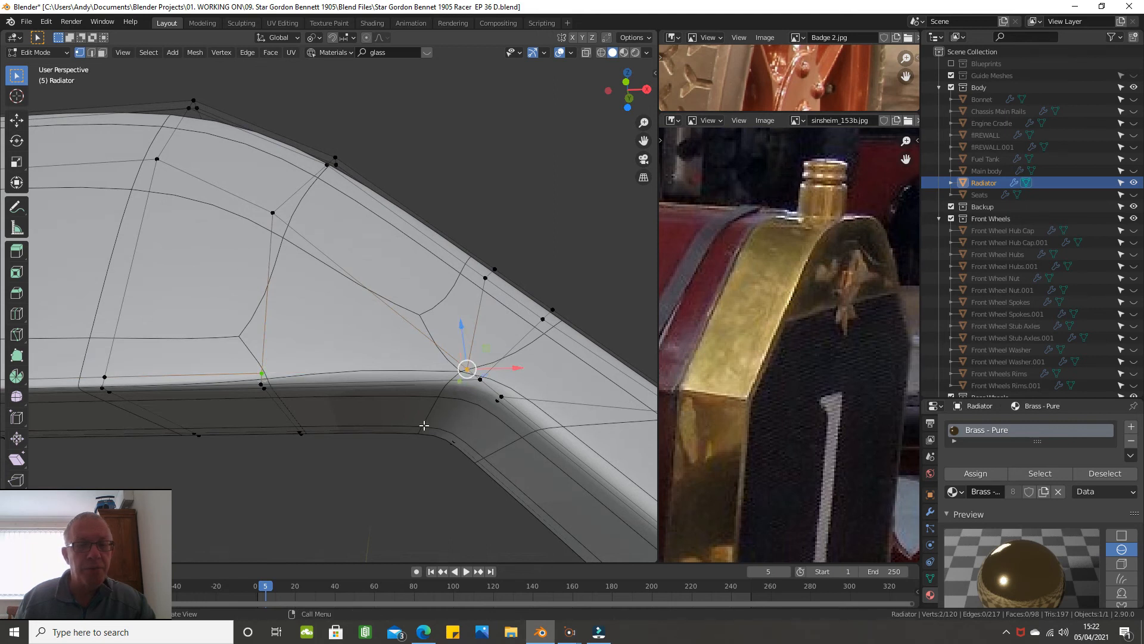
{"action": "key", "text": "j"}
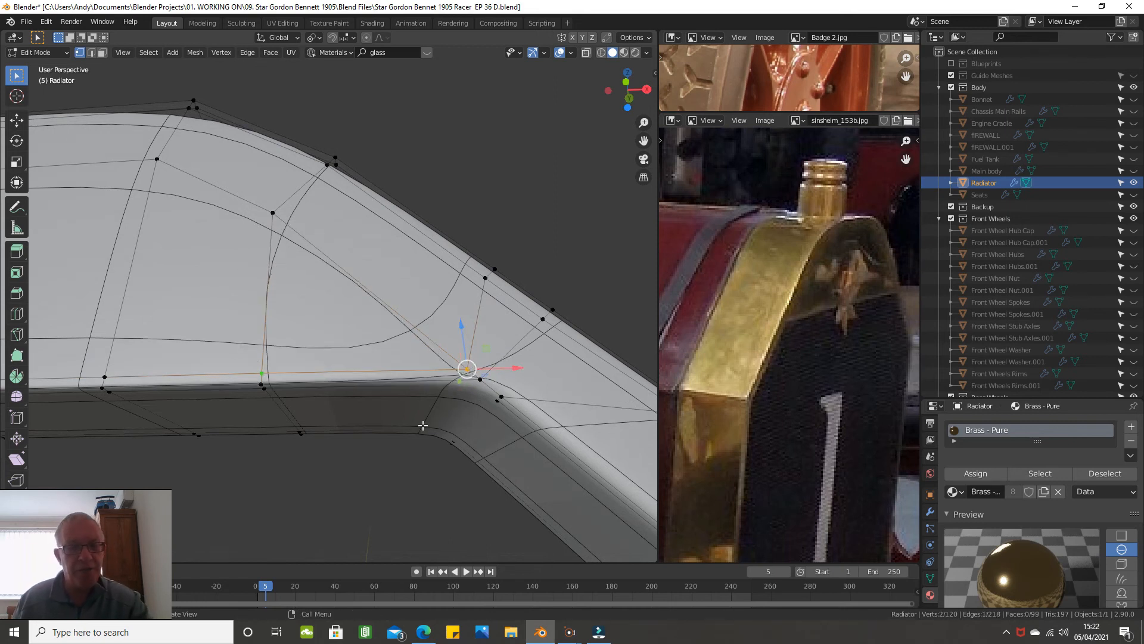
{"action": "scroll", "coordinate": [422, 425], "scroll_direction": "down", "scroll_amount": 2}
{"action": "left_click", "coordinate": [489, 280]}
{"action": "scroll", "coordinate": [374, 387], "scroll_direction": "down", "scroll_amount": 2}
{"action": "middle_click_drag", "start_coordinate": [371, 387], "coordinate": [386, 413]}
Return to Object Mode, unhide all the car's objects outside local view, and clear the selection
{"action": "key", "text": "Tab"}
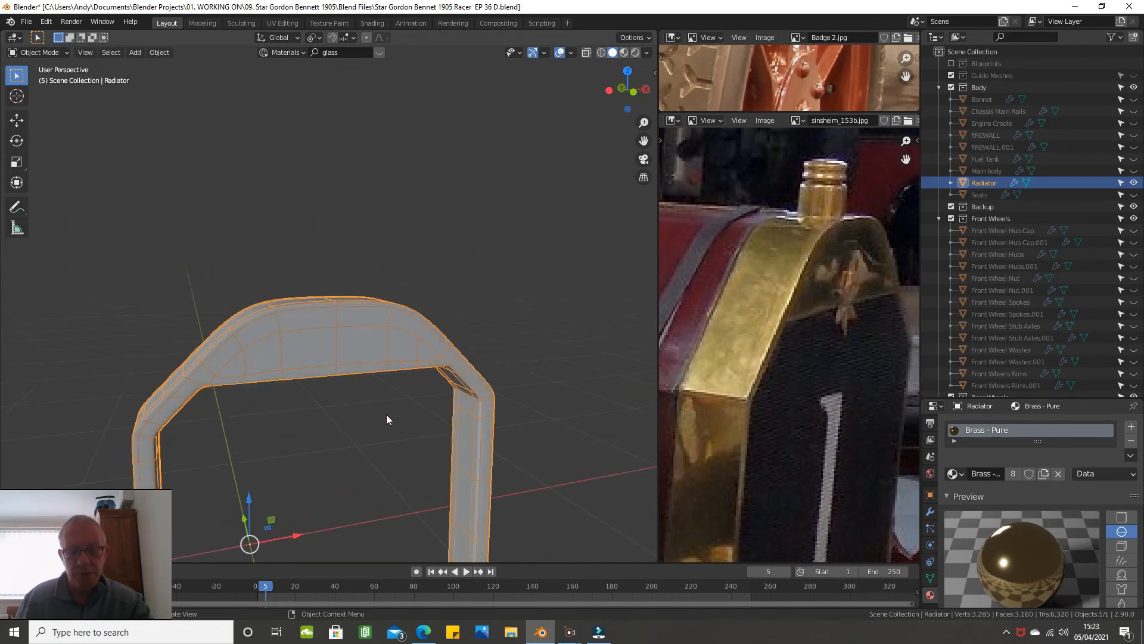
{"action": "key", "text": "KP_Divide"}
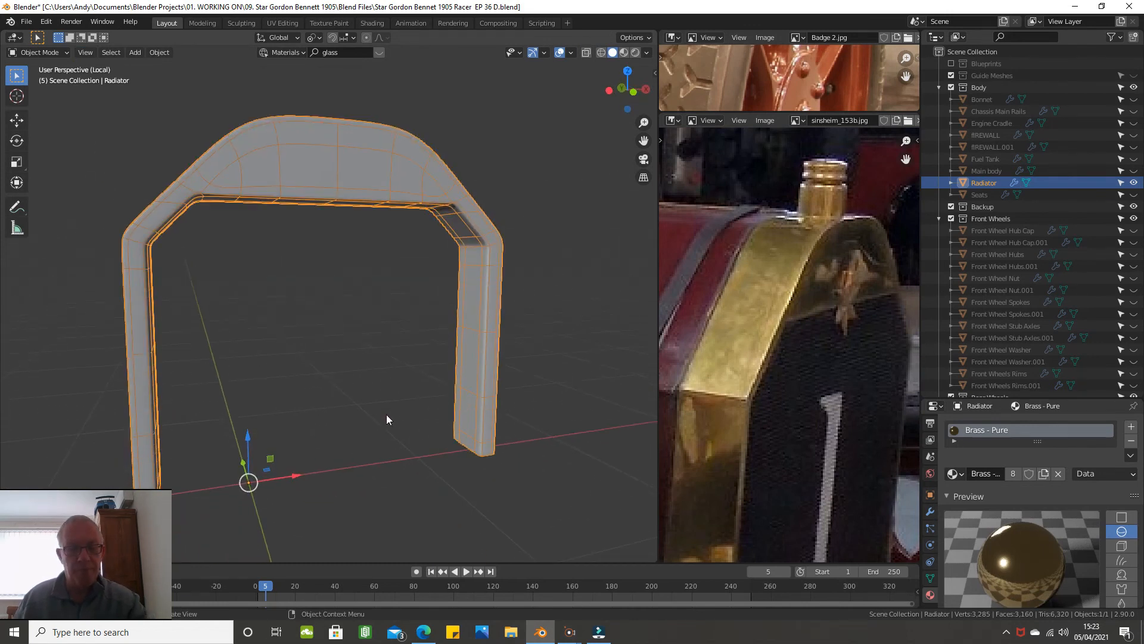
{"action": "key", "text": "alt+h"}
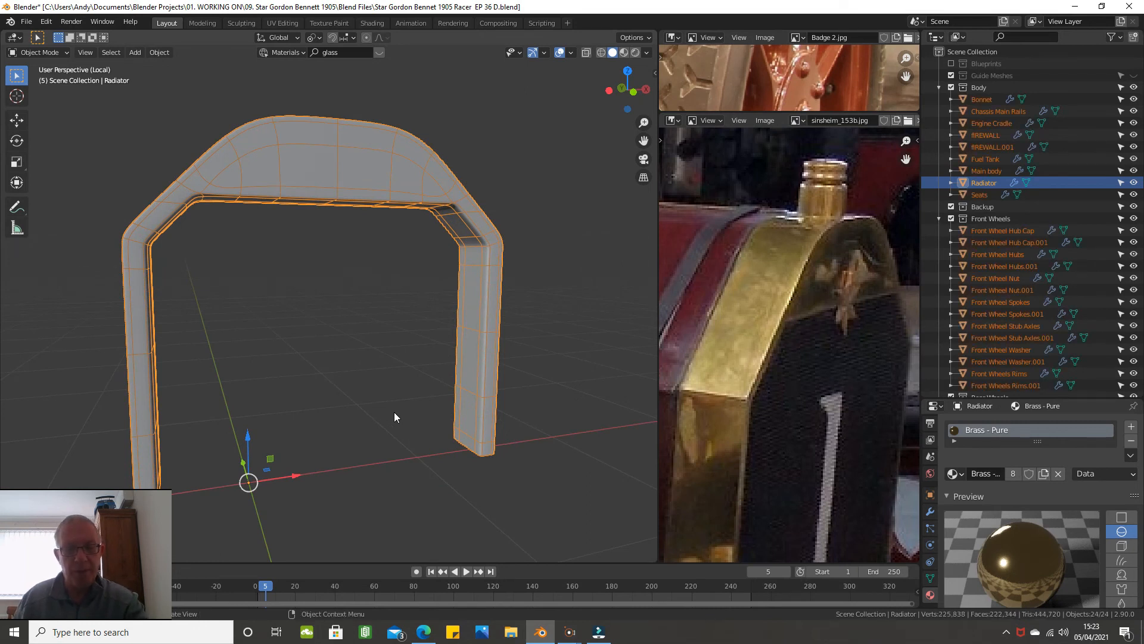
{"action": "key", "text": "KP_Divide"}
{"action": "middle_click_drag", "start_coordinate": [391, 405], "coordinate": [389, 381]}
{"action": "scroll", "coordinate": [384, 378], "scroll_direction": "up", "scroll_amount": 2}
{"action": "scroll", "coordinate": [382, 380], "scroll_direction": "up", "scroll_amount": 1}
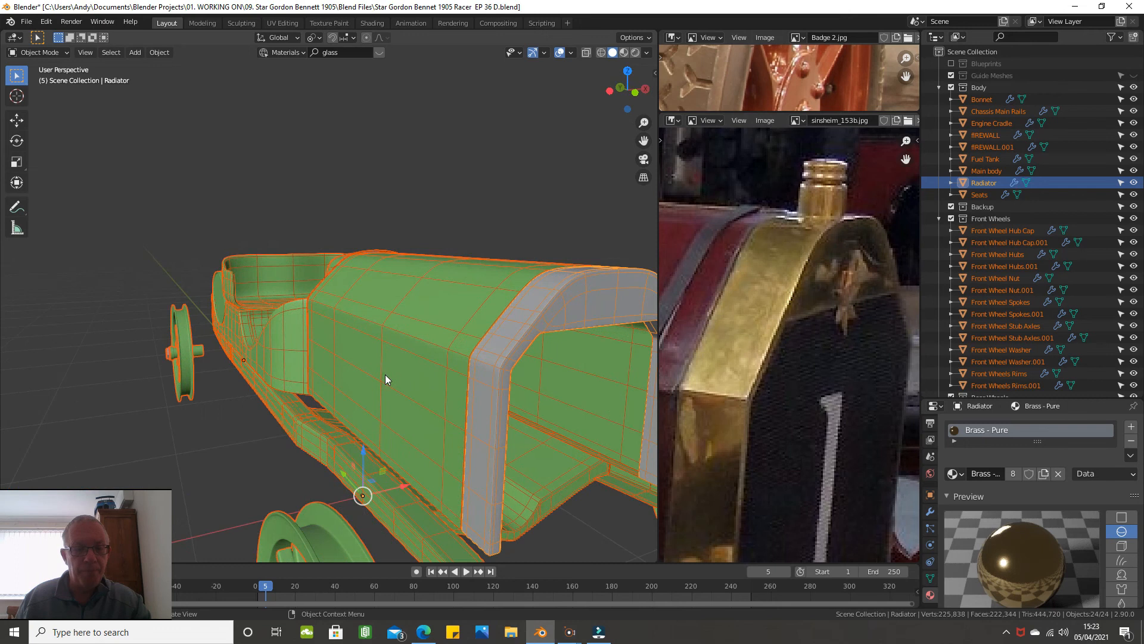
{"action": "left_click", "coordinate": [206, 419]}
Examine the assembled car model from above, the front and the side, comparing it with the wider sinsheim_153b.jpg photo
{"action": "middle_click_drag", "start_coordinate": [243, 416], "coordinate": [274, 381]}
{"action": "middle_click_drag", "start_coordinate": [447, 317], "coordinate": [626, 294]}
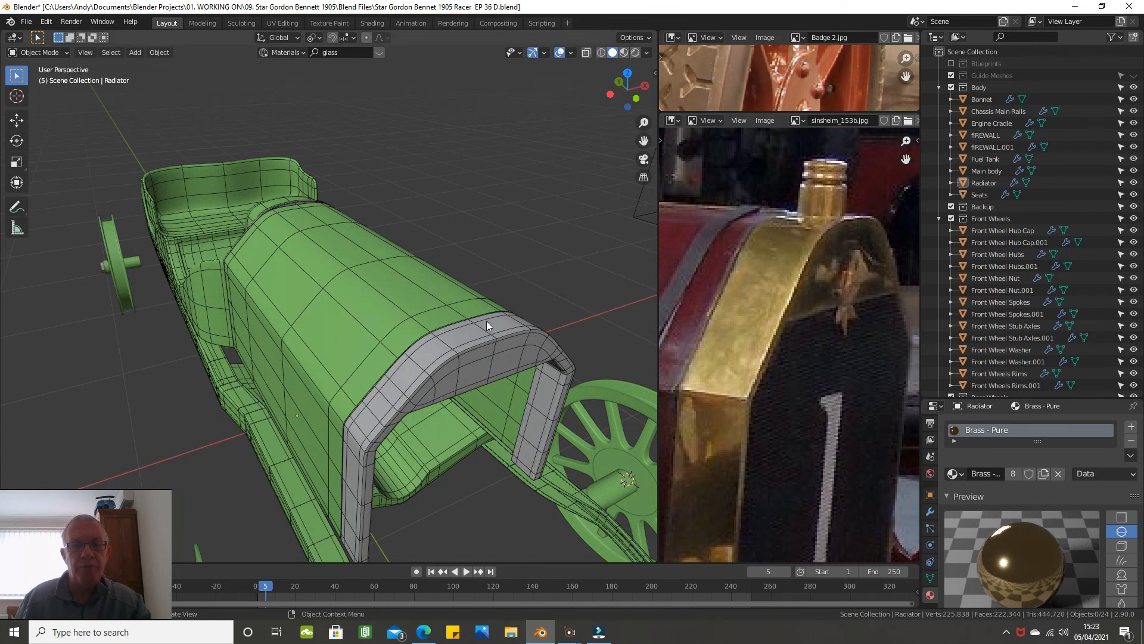
{"action": "scroll", "coordinate": [475, 330], "scroll_direction": "down", "scroll_amount": 1}
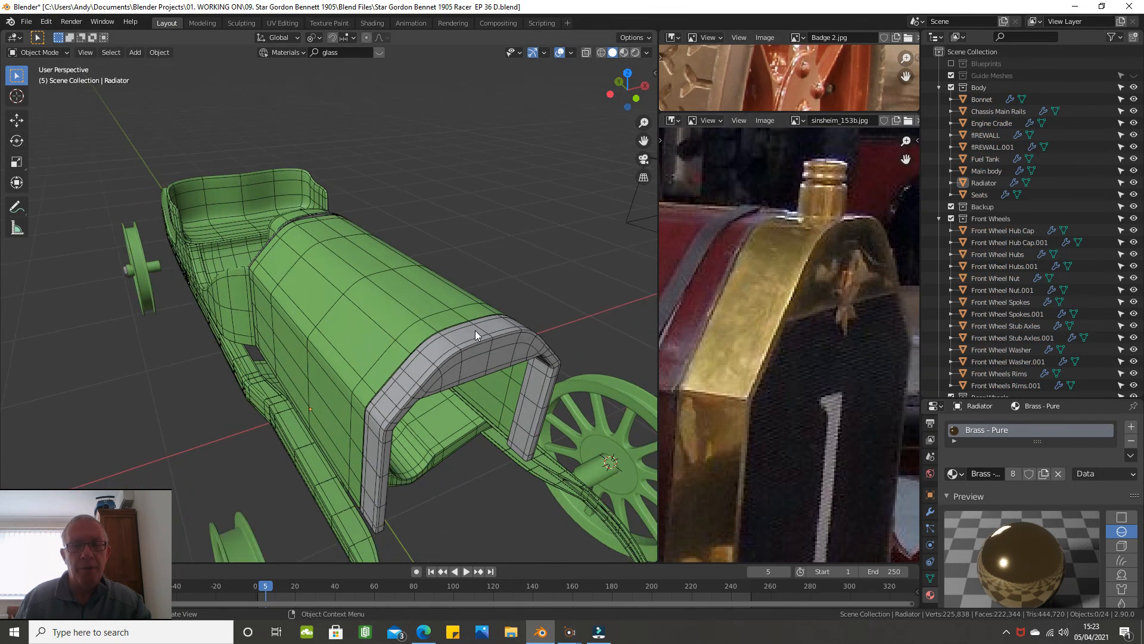
{"action": "middle_click_drag", "start_coordinate": [474, 330], "coordinate": [335, 341]}
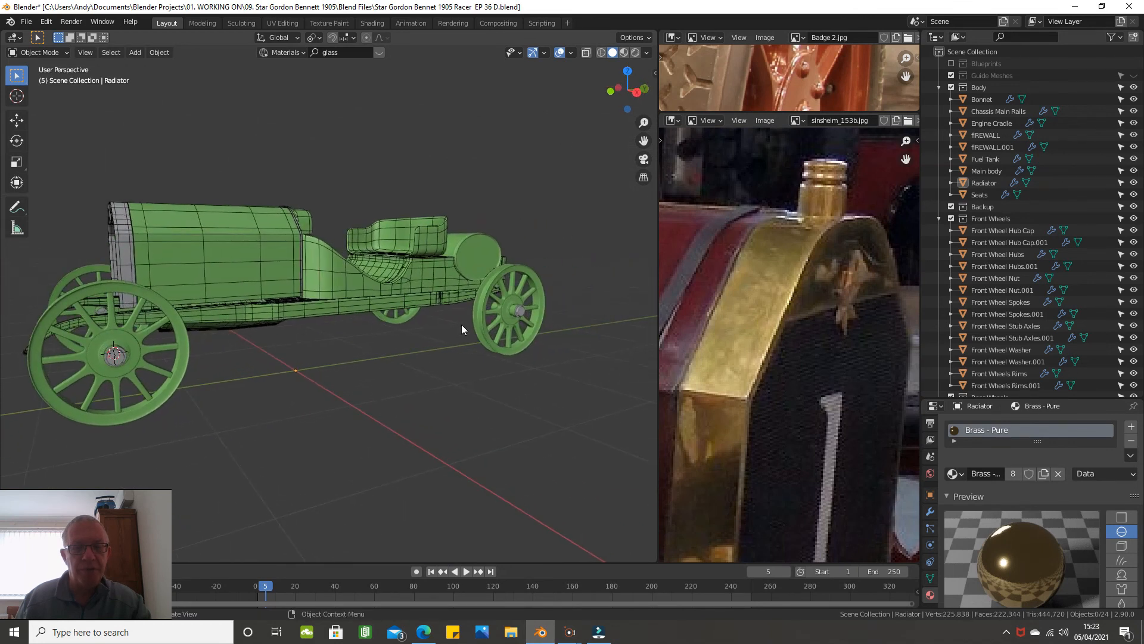
{"action": "scroll", "coordinate": [461, 325], "scroll_direction": "up", "scroll_amount": 2}
{"action": "middle_click_drag", "start_coordinate": [464, 325], "coordinate": [480, 329]}
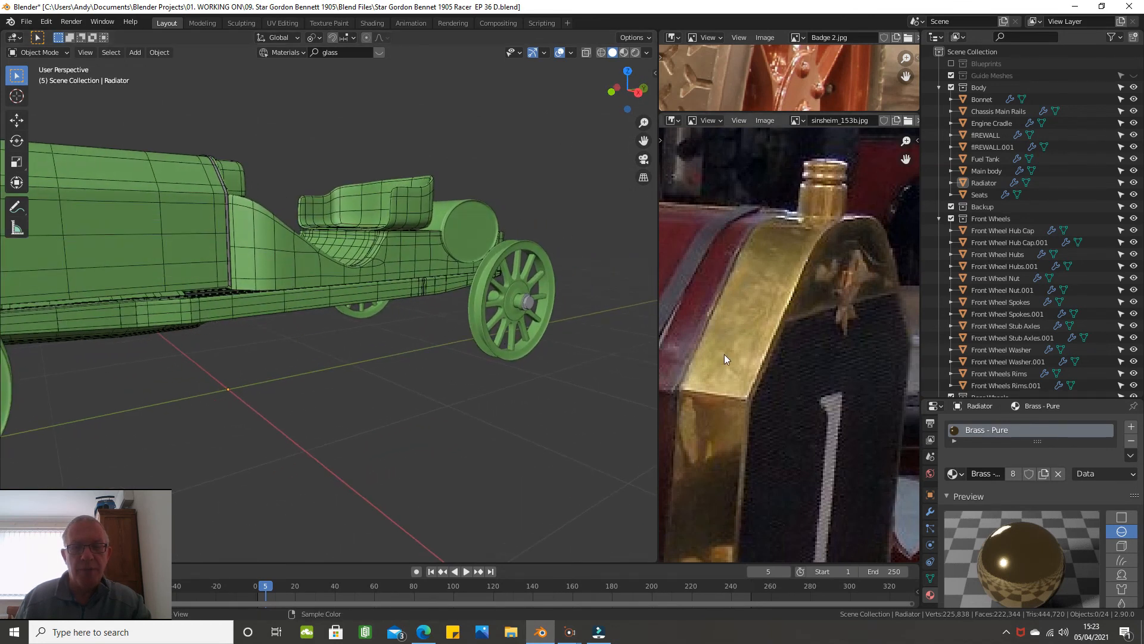
{"action": "scroll", "coordinate": [724, 354], "scroll_direction": "down", "scroll_amount": 4}
{"action": "middle_click_drag", "start_coordinate": [743, 360], "coordinate": [734, 280]}
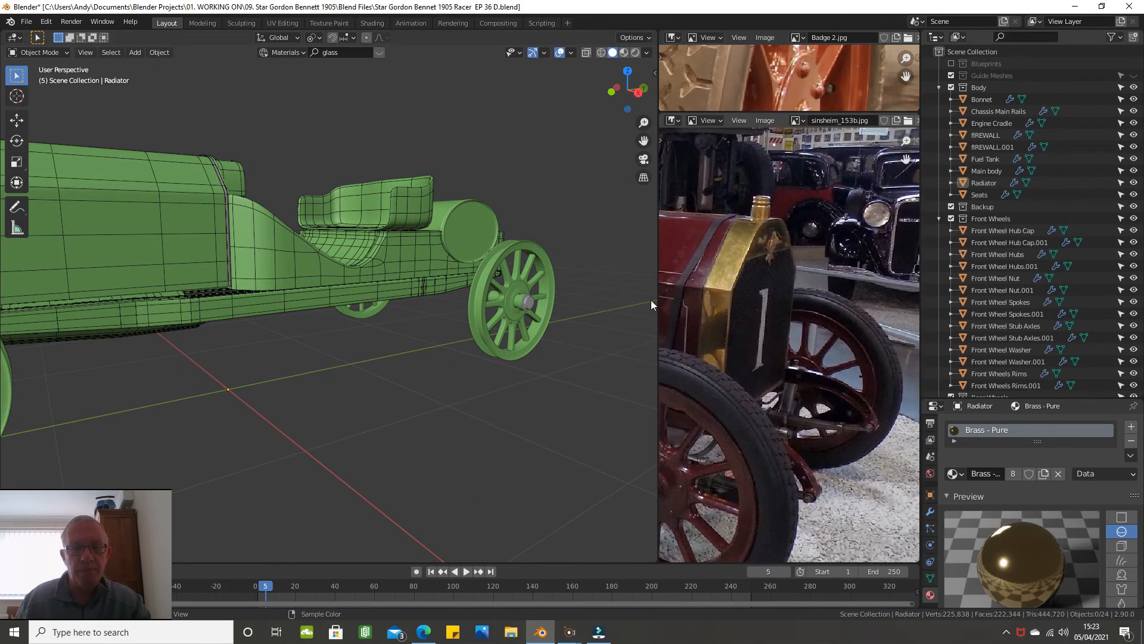
{"action": "middle_click_drag", "start_coordinate": [337, 342], "coordinate": [360, 334]}
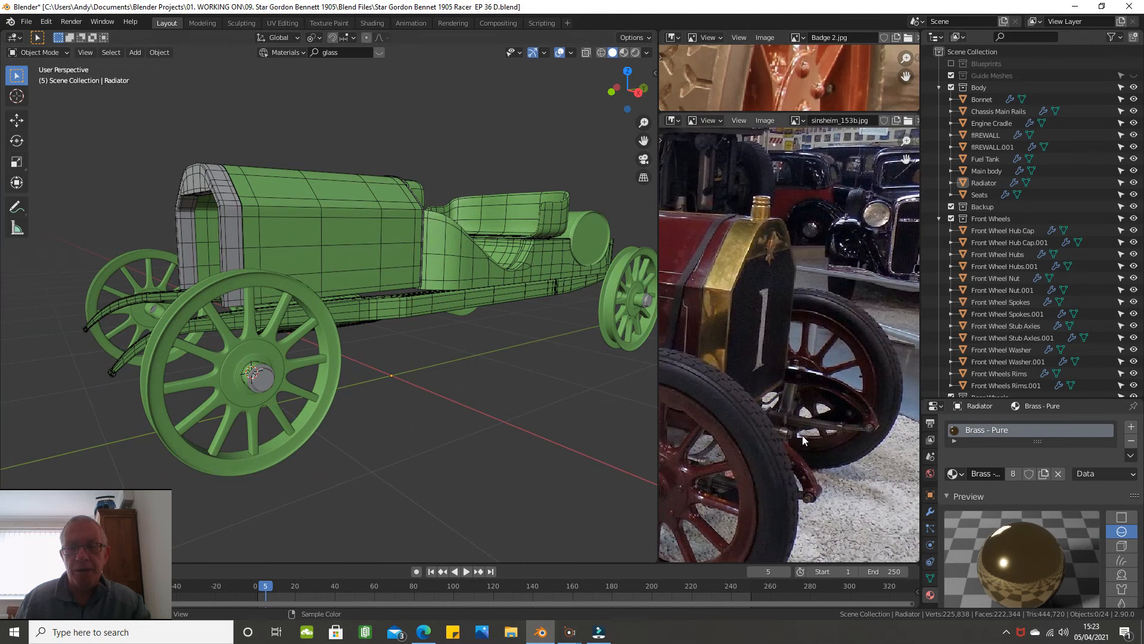
Examine the front axle and suspension parts below the radiator in the sinsheim_153b.jpg reference photo
{"action": "middle_click_drag", "start_coordinate": [802, 435], "coordinate": [786, 398]}
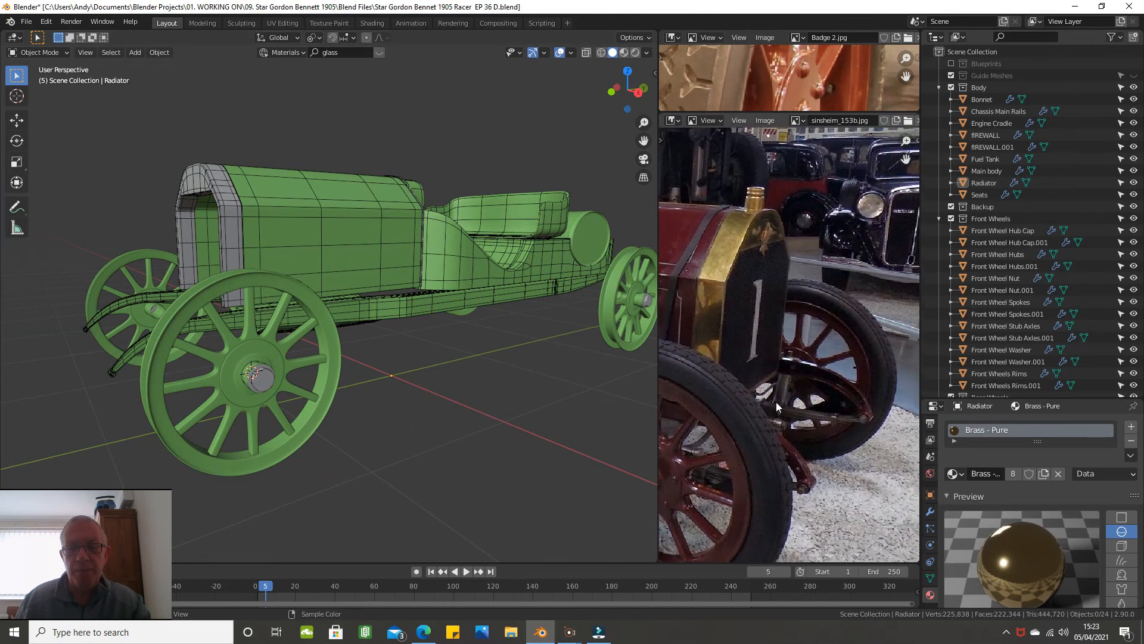
{"action": "scroll", "coordinate": [776, 402], "scroll_direction": "up", "scroll_amount": 1}
{"action": "scroll", "coordinate": [775, 408], "scroll_direction": "up", "scroll_amount": 2}
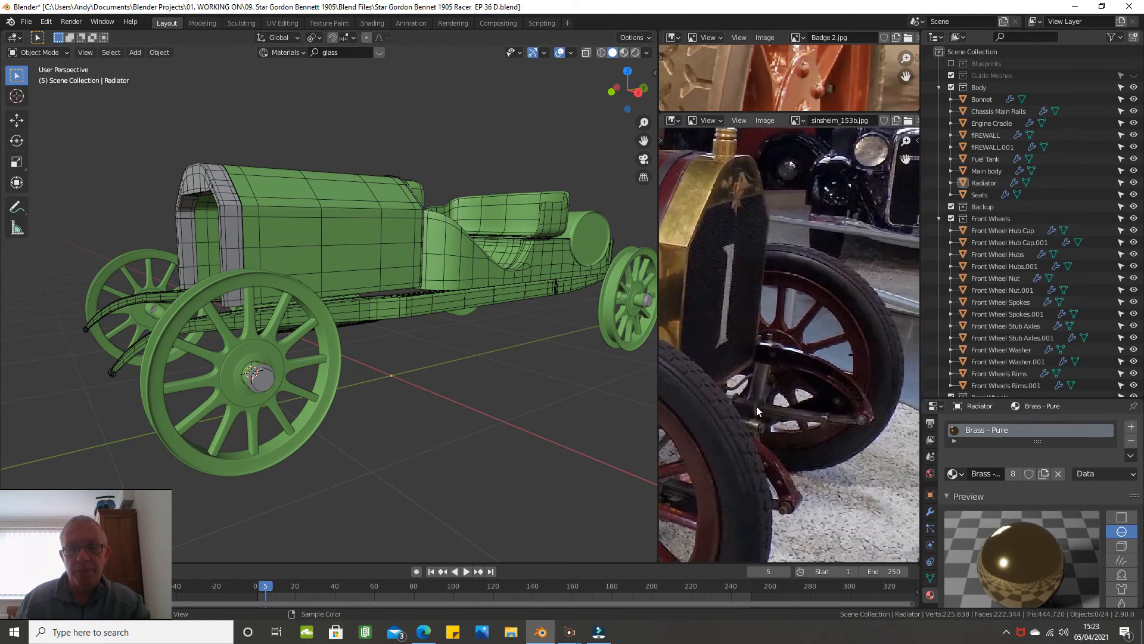
{"action": "scroll", "coordinate": [768, 409], "scroll_direction": "up", "scroll_amount": 3}
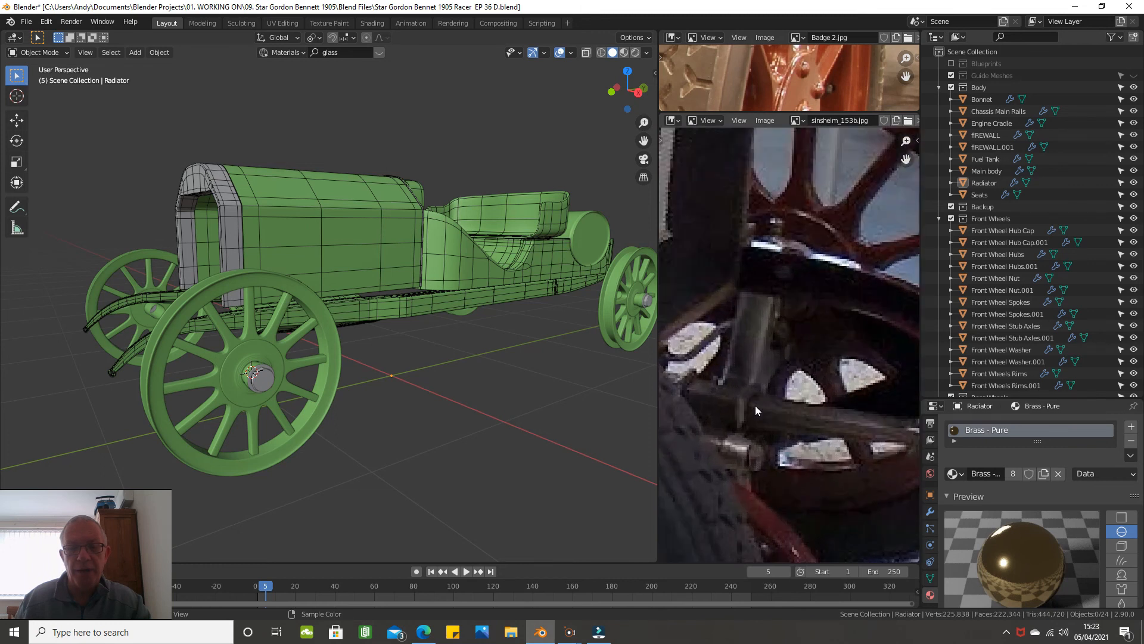
{"action": "scroll", "coordinate": [769, 347], "scroll_direction": "down", "scroll_amount": 1}
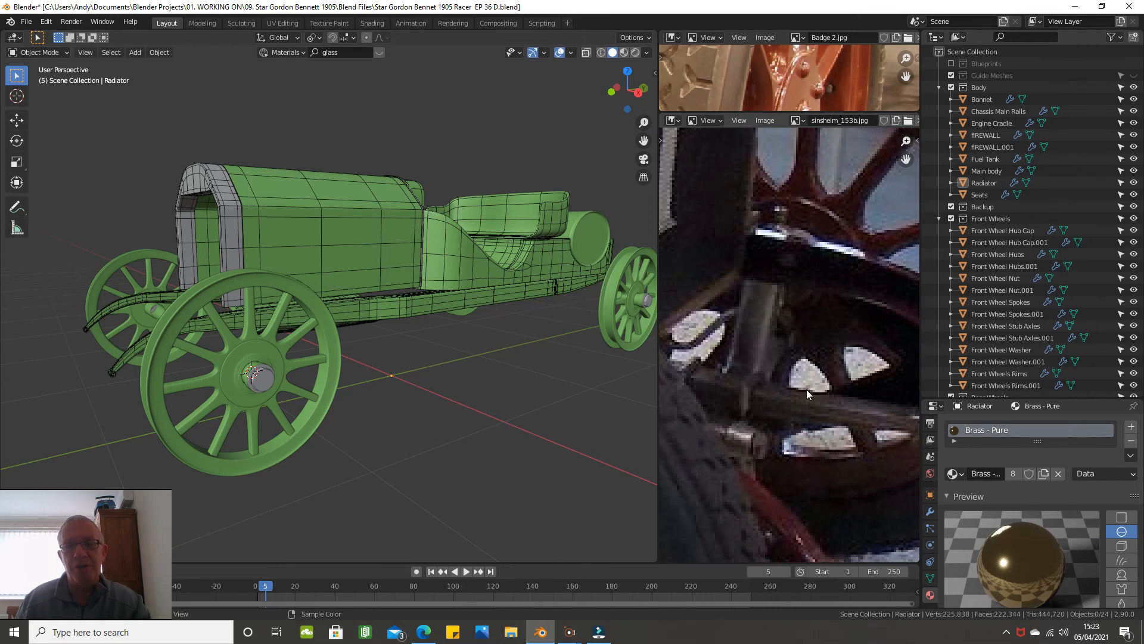
{"action": "scroll", "coordinate": [773, 394], "scroll_direction": "down", "scroll_amount": 1}
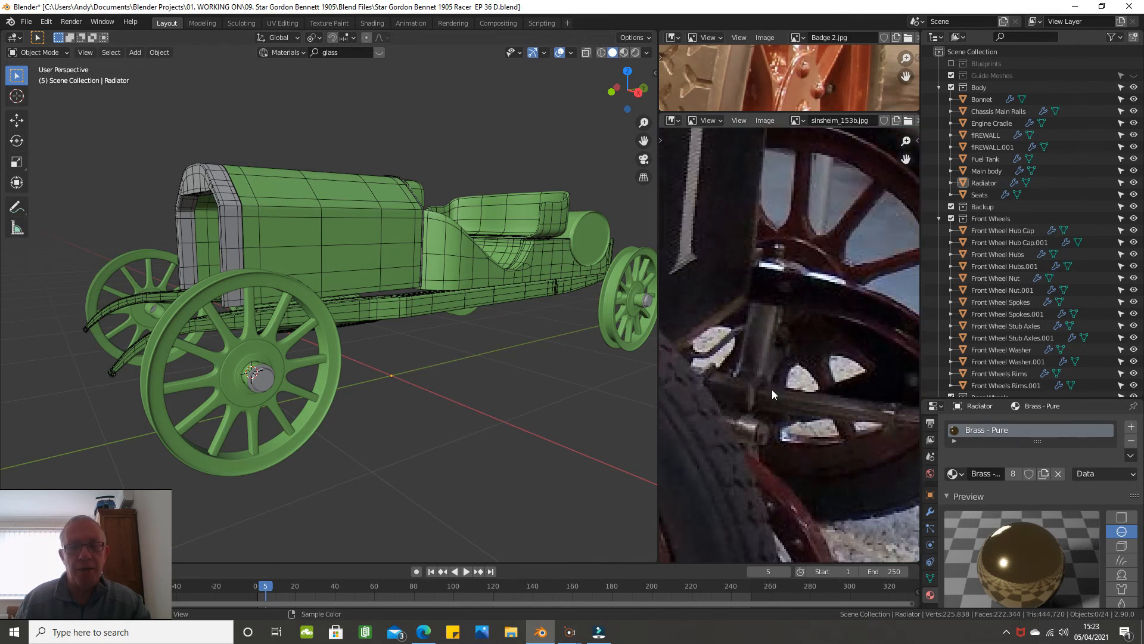
{"action": "scroll", "coordinate": [735, 391], "scroll_direction": "down", "scroll_amount": 5}
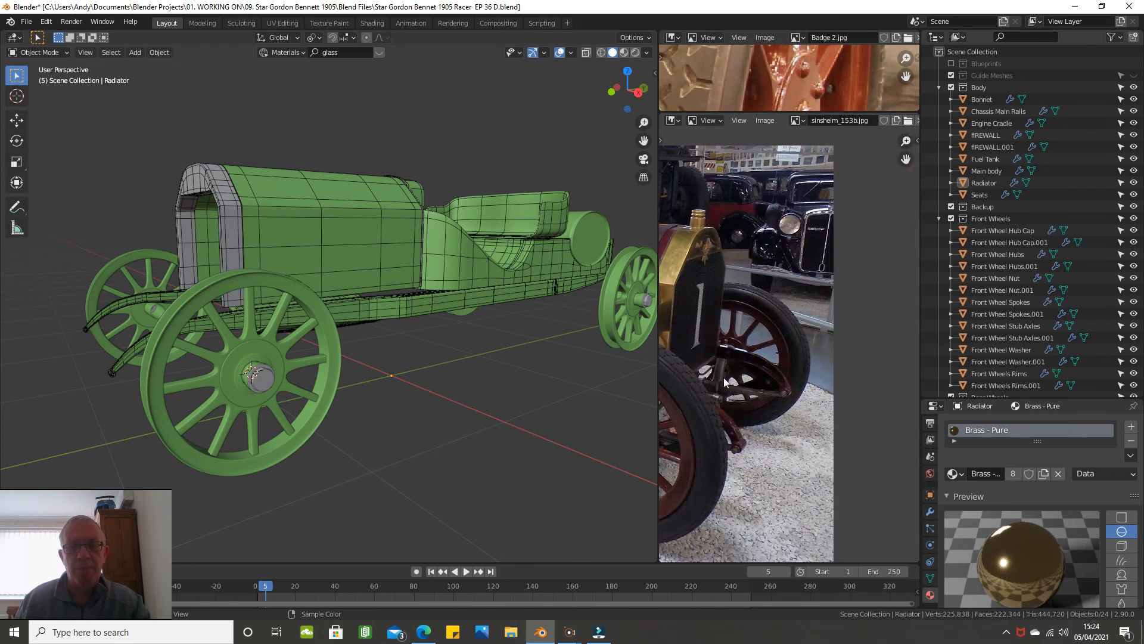
{"action": "scroll", "coordinate": [738, 376], "scroll_direction": "down", "scroll_amount": 1}
Study the bonnet side, lamp and box beneath the body in the sinsheim_153b.jpg reference photo
{"action": "middle_click_drag", "start_coordinate": [738, 376], "coordinate": [823, 382]}
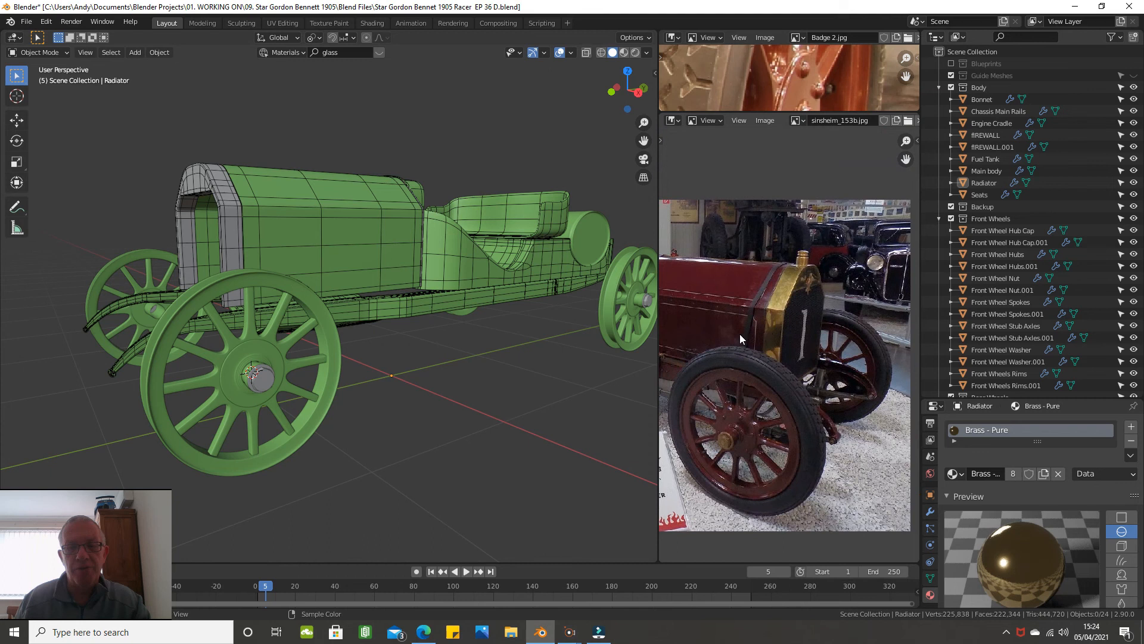
{"action": "scroll", "coordinate": [748, 330], "scroll_direction": "up", "scroll_amount": 2}
{"action": "middle_click_drag", "start_coordinate": [760, 315], "coordinate": [834, 296]}
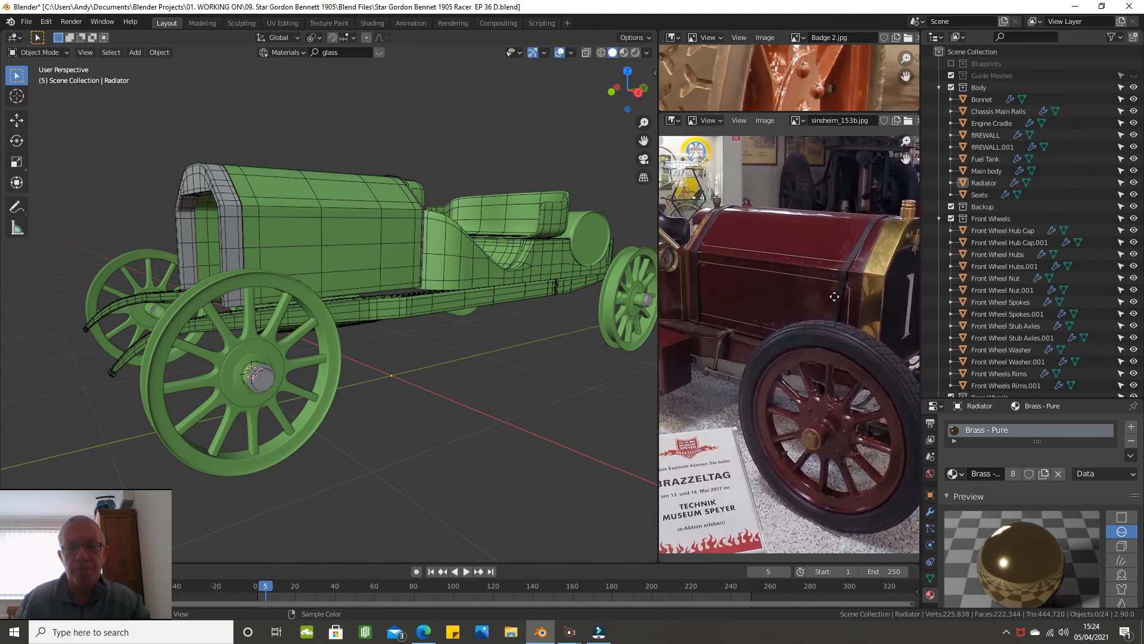
{"action": "scroll", "coordinate": [777, 327], "scroll_direction": "up", "scroll_amount": 1}
{"action": "middle_click_drag", "start_coordinate": [752, 338], "coordinate": [863, 319]}
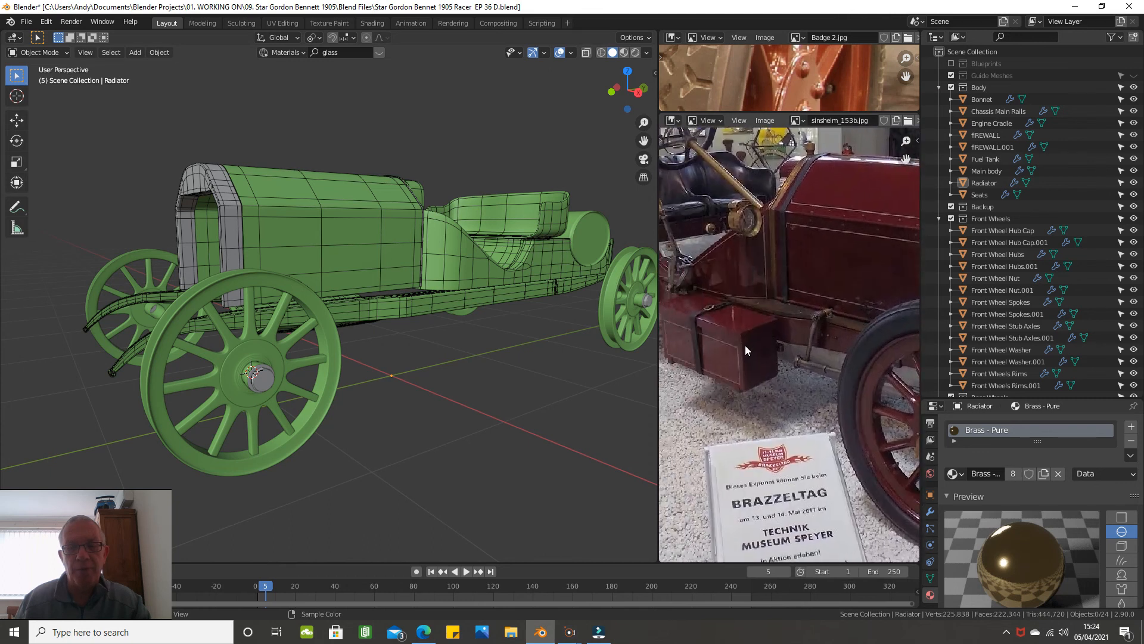
{"action": "middle_click_drag", "start_coordinate": [817, 349], "coordinate": [811, 324]}
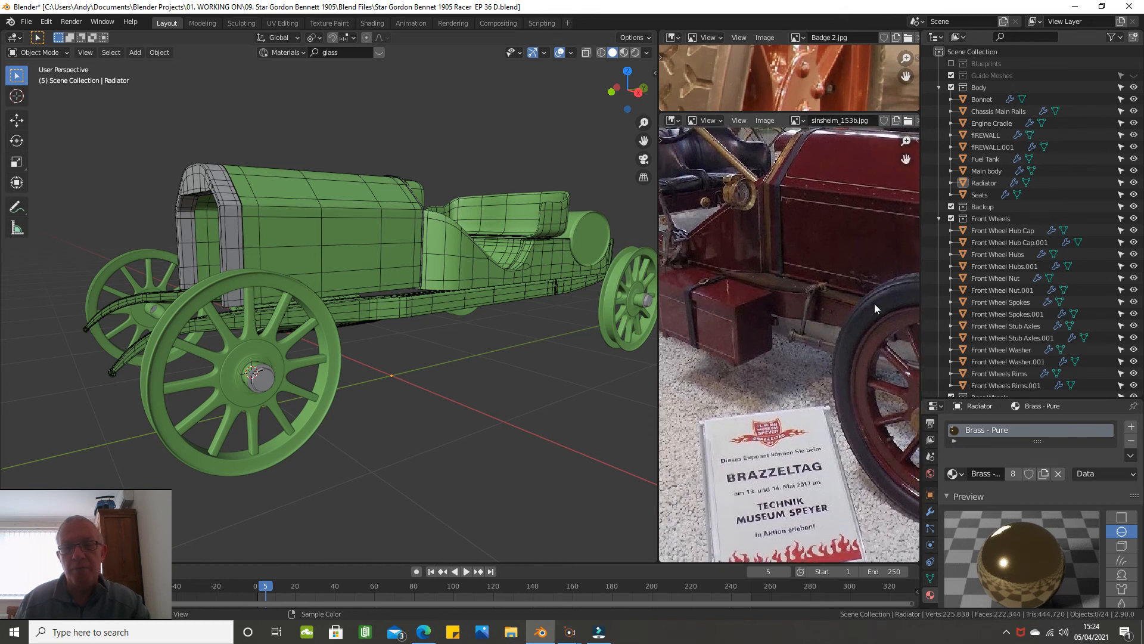
{"action": "scroll", "coordinate": [754, 251], "scroll_direction": "up", "scroll_amount": 1}
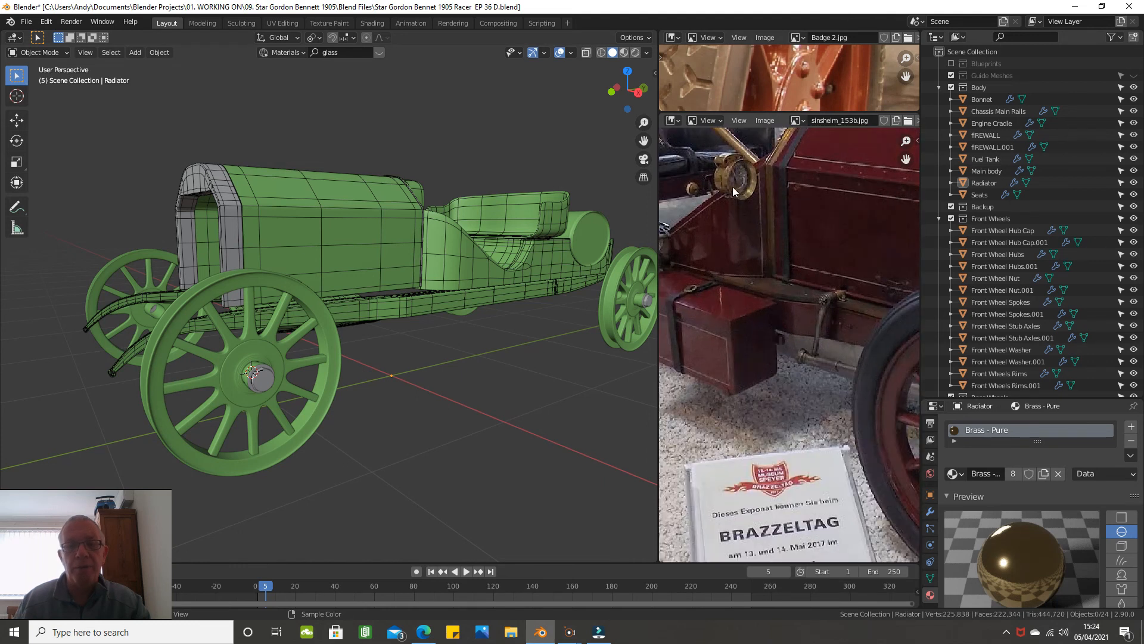
{"action": "scroll", "coordinate": [740, 203], "scroll_direction": "down", "scroll_amount": 2}
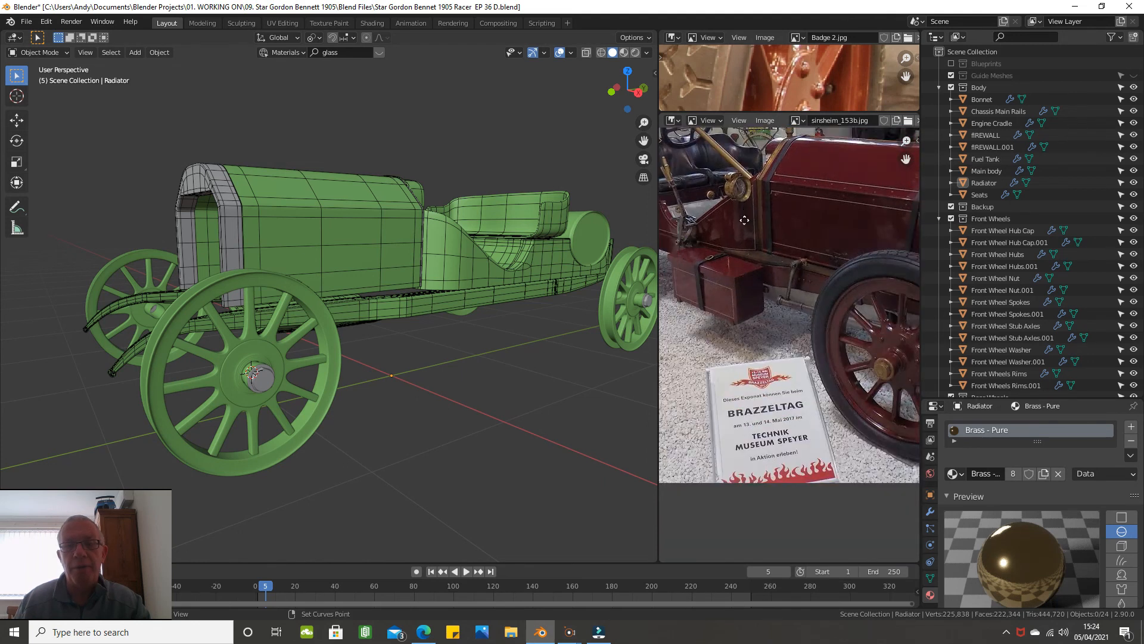
Examine the seats, levers, rear wheel and chain drive in the sinsheim_153b.jpg reference photo
{"action": "middle_click_drag", "start_coordinate": [802, 279], "coordinate": [829, 330]}
{"action": "scroll", "coordinate": [816, 336], "scroll_direction": "down", "scroll_amount": 1}
{"action": "scroll", "coordinate": [776, 250], "scroll_direction": "up", "scroll_amount": 3}
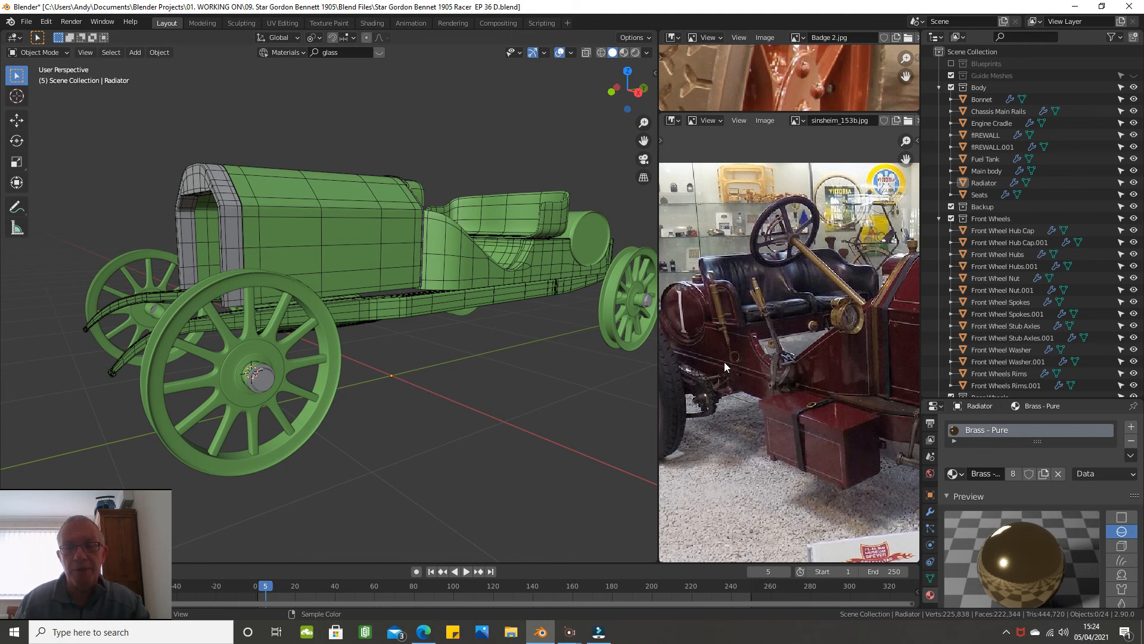
{"action": "middle_click_drag", "start_coordinate": [724, 363], "coordinate": [797, 330]}
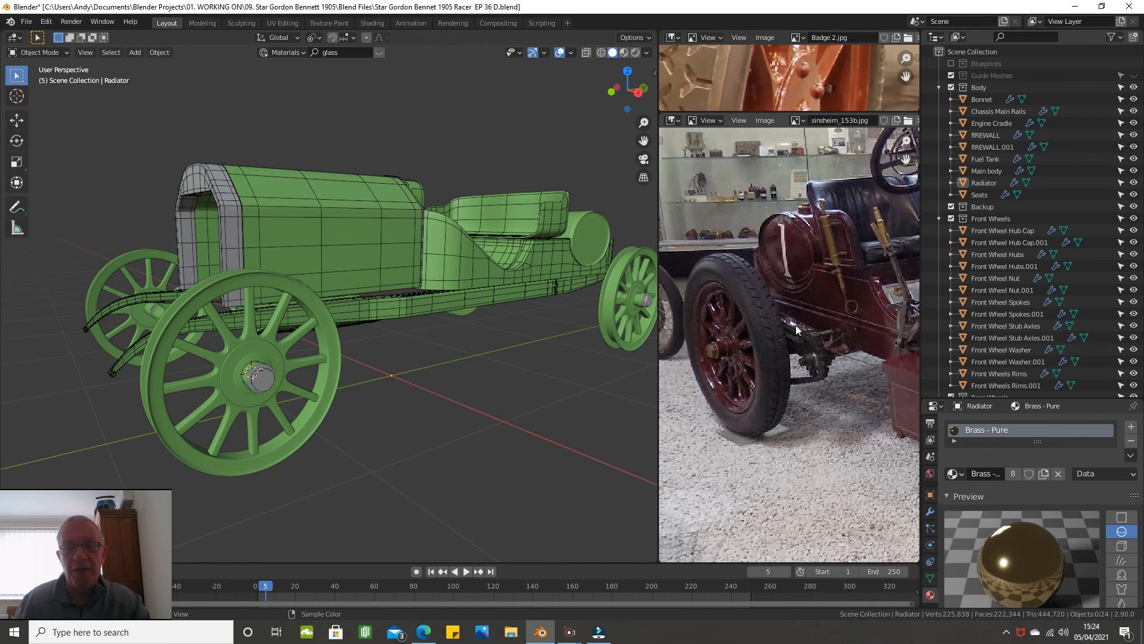
{"action": "scroll", "coordinate": [796, 329], "scroll_direction": "up", "scroll_amount": 4}
{"action": "scroll", "coordinate": [802, 347], "scroll_direction": "up", "scroll_amount": 2}
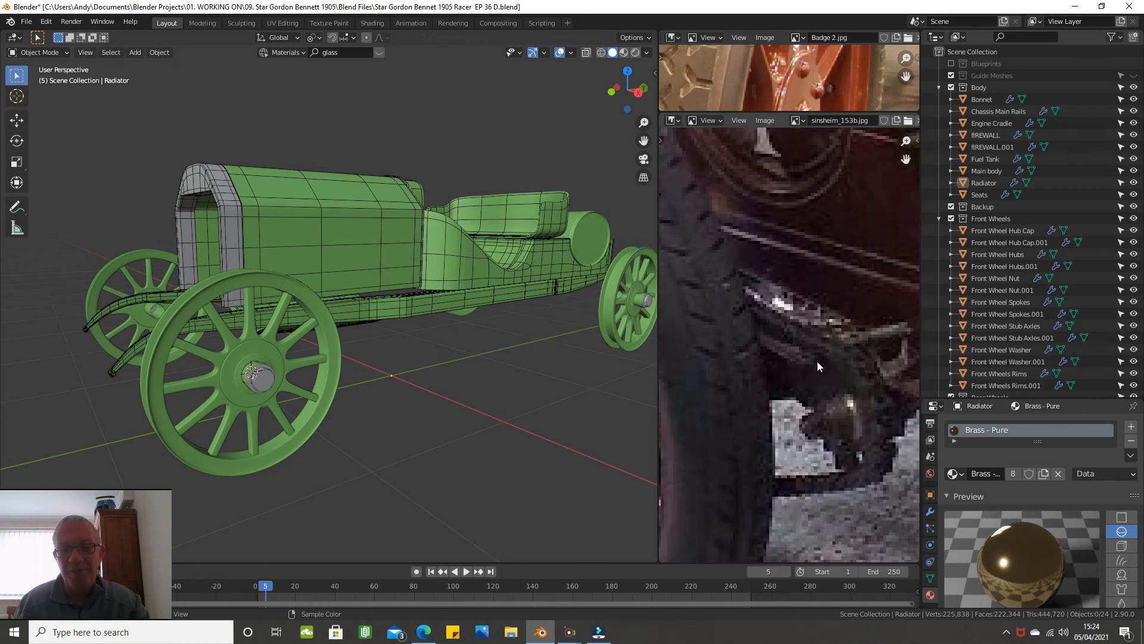
{"action": "scroll", "coordinate": [817, 361], "scroll_direction": "down", "scroll_amount": 4}
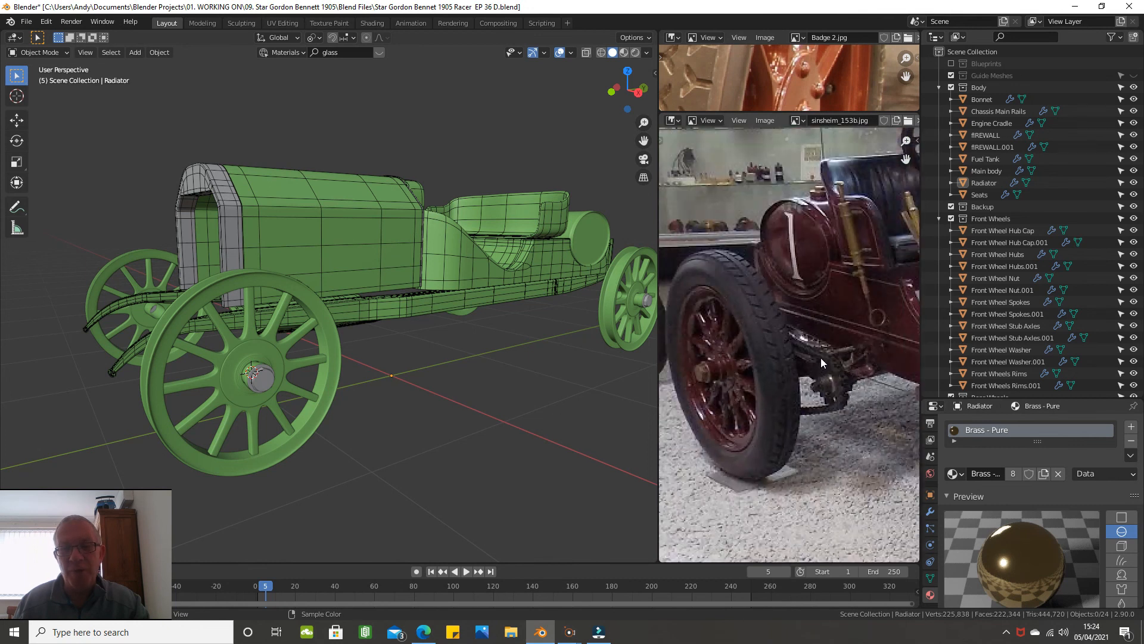
Enlarge the Badge 2.jpg reference view and examine the car's radiator, exposed engine, starting handle and front suspension
{"action": "left_click_drag", "start_coordinate": [761, 114], "coordinate": [762, 448]}
{"action": "scroll", "coordinate": [758, 335], "scroll_direction": "down", "scroll_amount": 4}
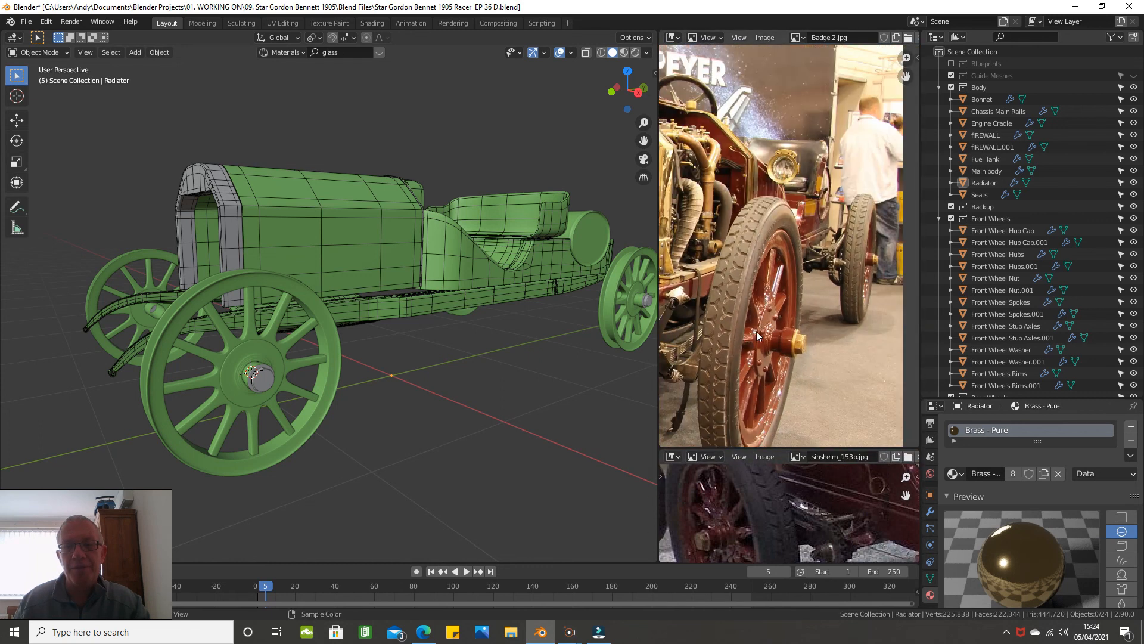
{"action": "scroll", "coordinate": [760, 325], "scroll_direction": "down", "scroll_amount": 2}
{"action": "middle_click_drag", "start_coordinate": [752, 293], "coordinate": [816, 289]}
{"action": "scroll", "coordinate": [802, 297], "scroll_direction": "up", "scroll_amount": 2}
{"action": "scroll", "coordinate": [815, 289], "scroll_direction": "down", "scroll_amount": 2}
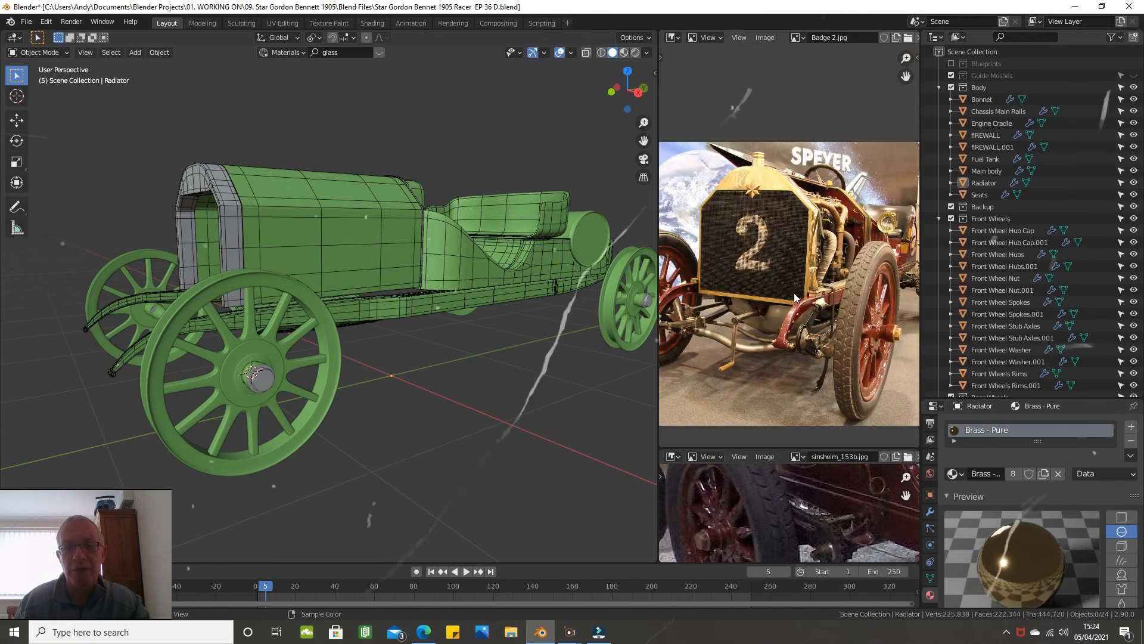
{"action": "scroll", "coordinate": [785, 295], "scroll_direction": "up", "scroll_amount": 2}
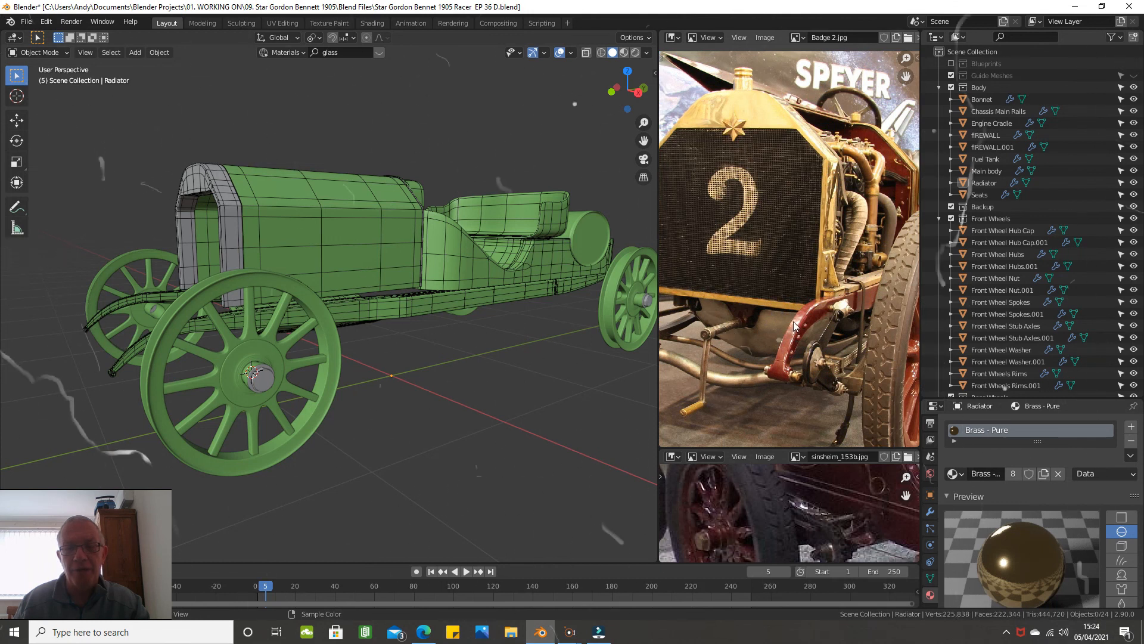
{"action": "scroll", "coordinate": [775, 343], "scroll_direction": "down", "scroll_amount": 4}
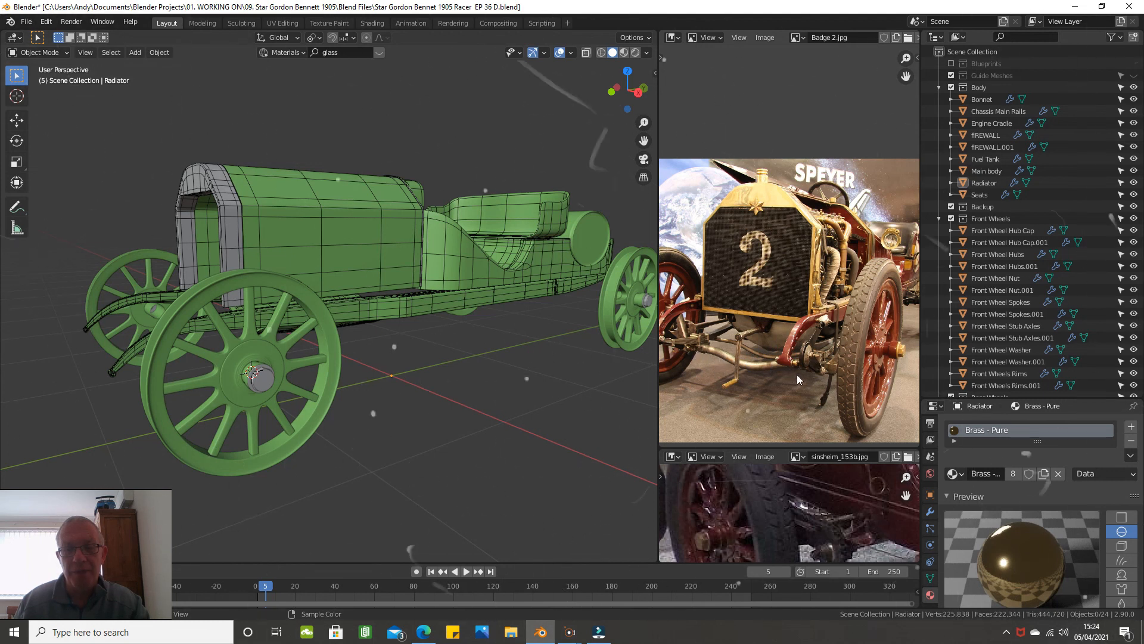
{"action": "scroll", "coordinate": [796, 373], "scroll_direction": "up", "scroll_amount": 2}
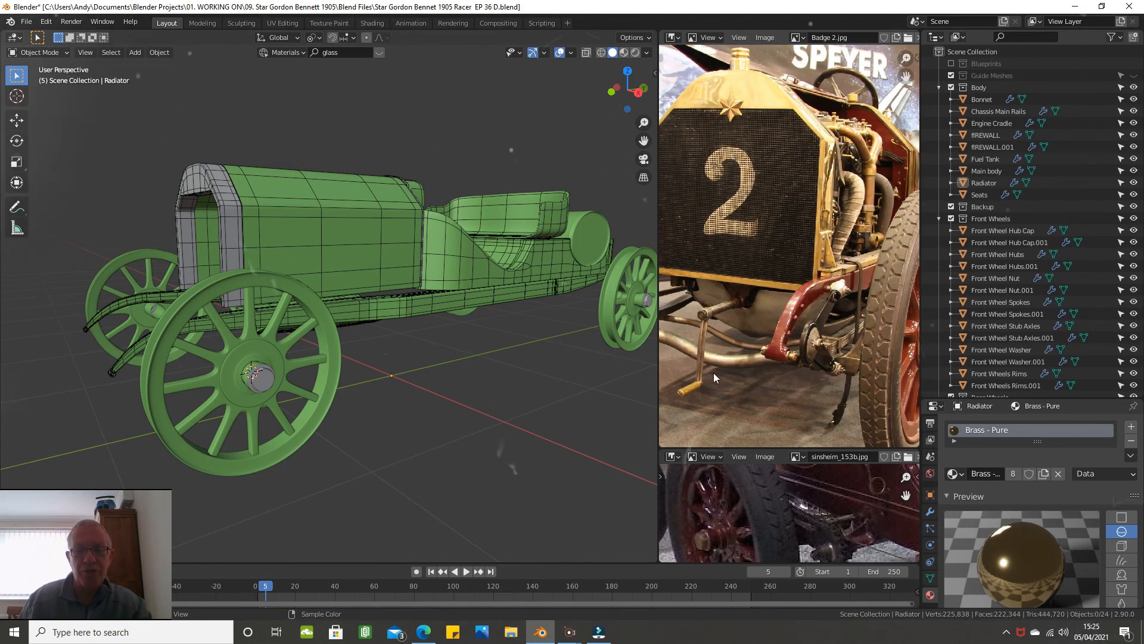